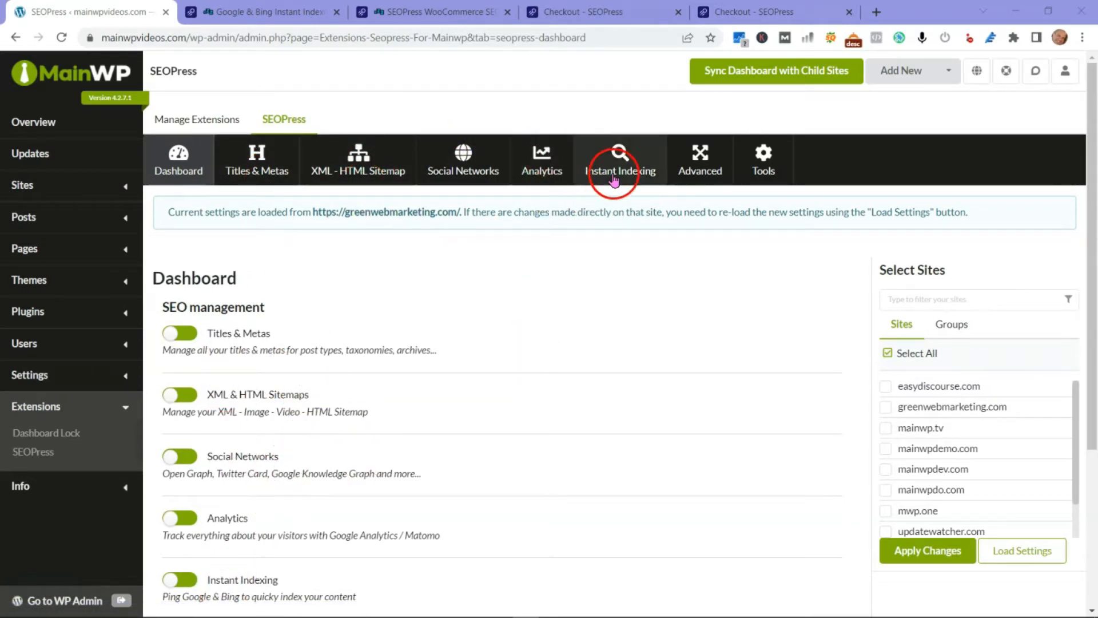
Review the feature toggles on the SEOPress dashboard and open the Home section of the Titles & Metas settings.
scroll(560, 283, "down", 4)
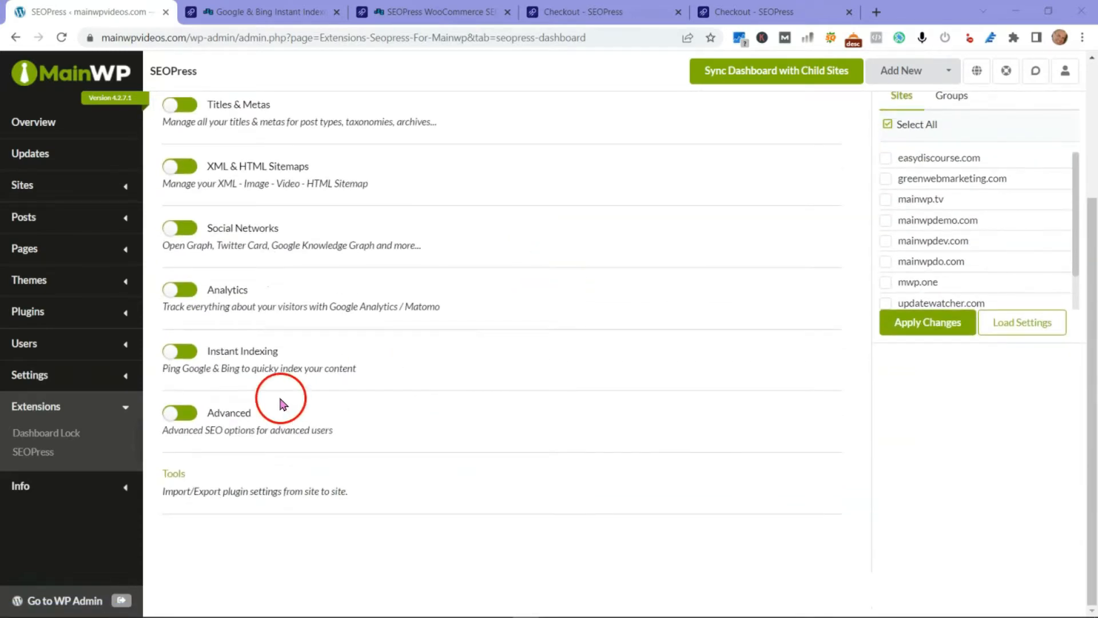
scroll(574, 342, "up", 4)
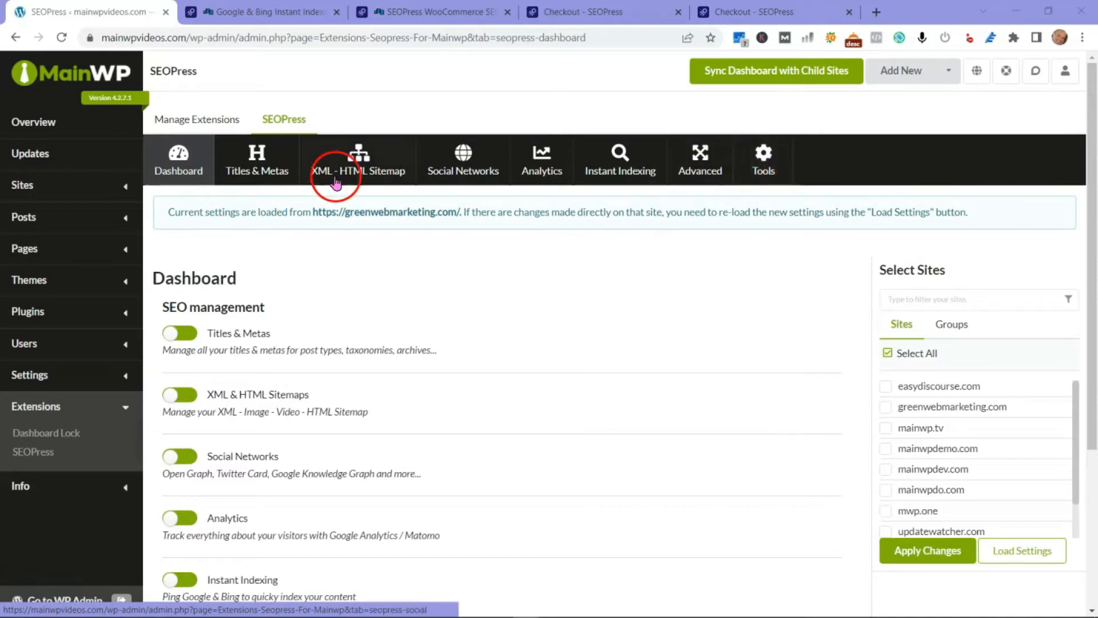
left_click(252, 169)
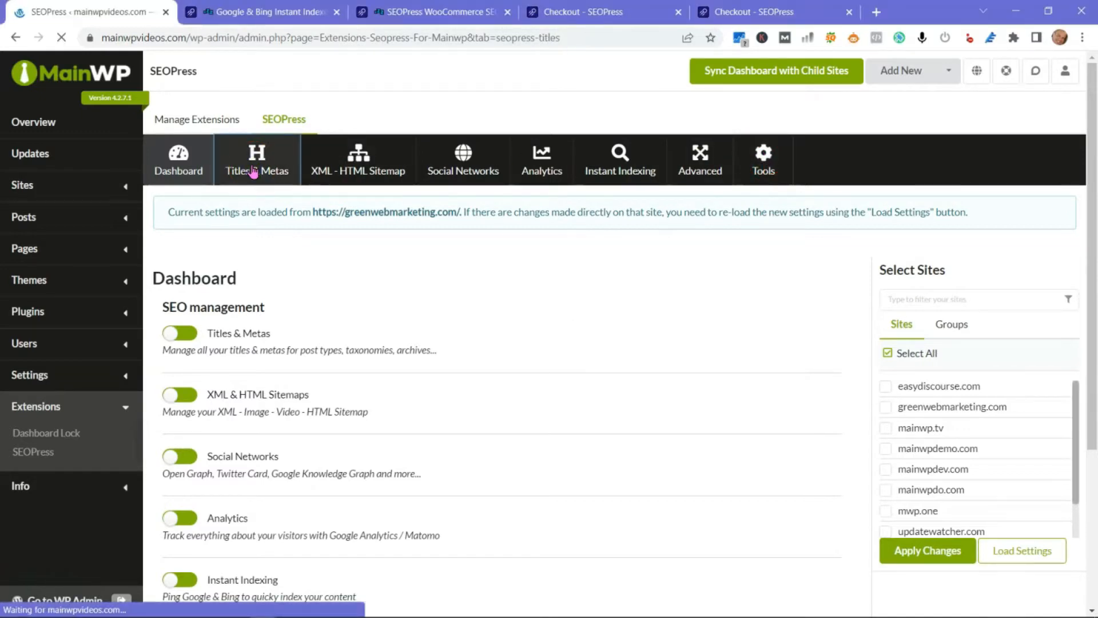
left_click(233, 332)
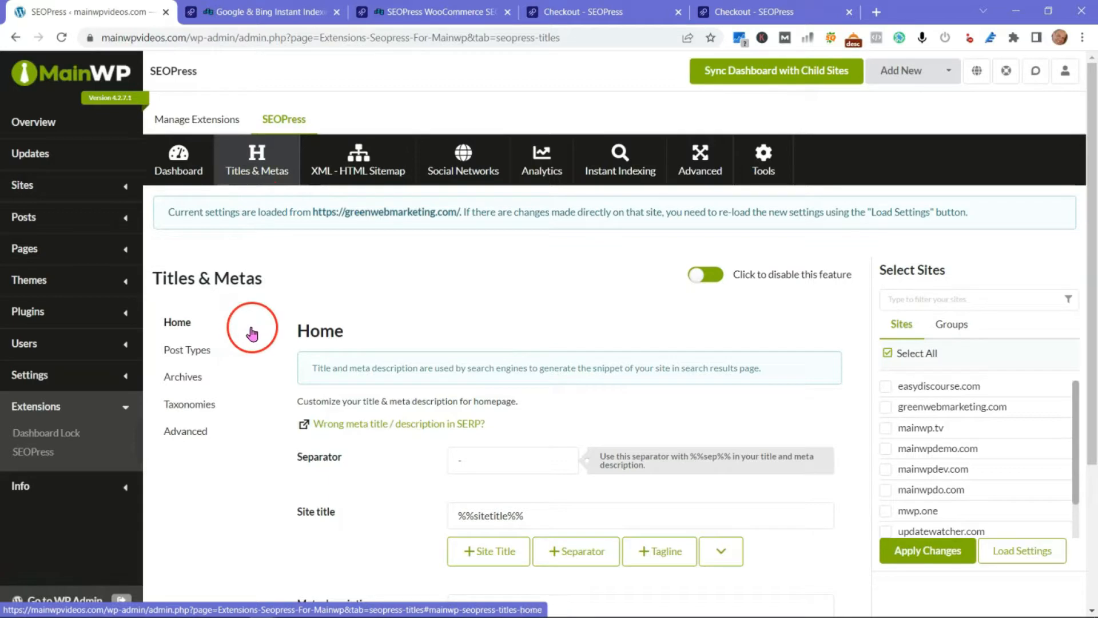
left_click(252, 334)
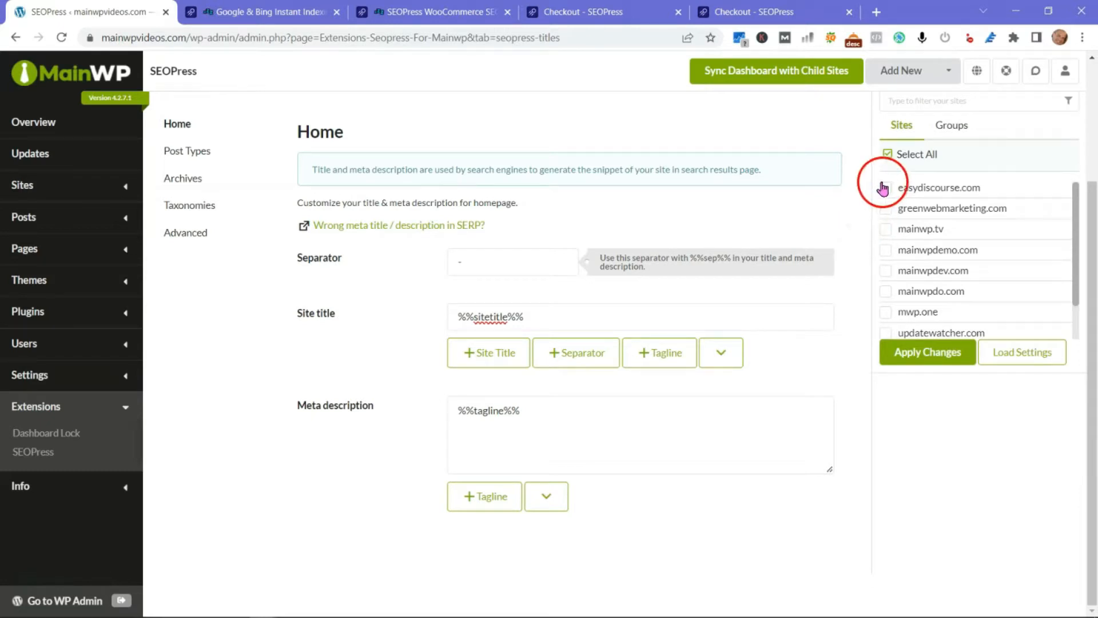
Select all child sites and highlight the site title variable in the Home settings.
left_click(887, 158)
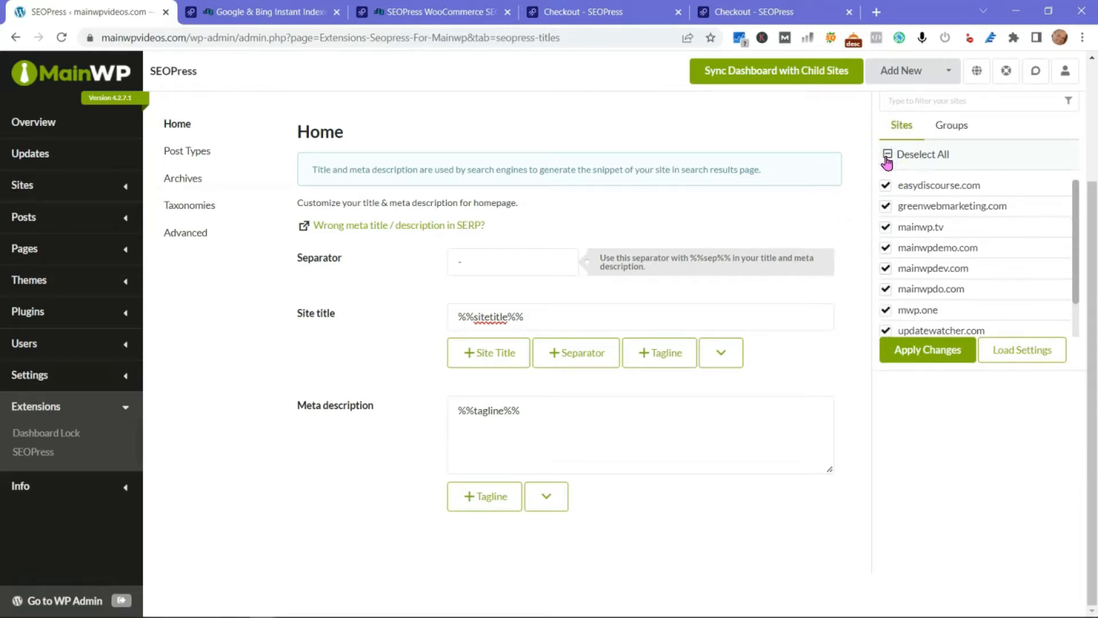
triple_click(553, 313)
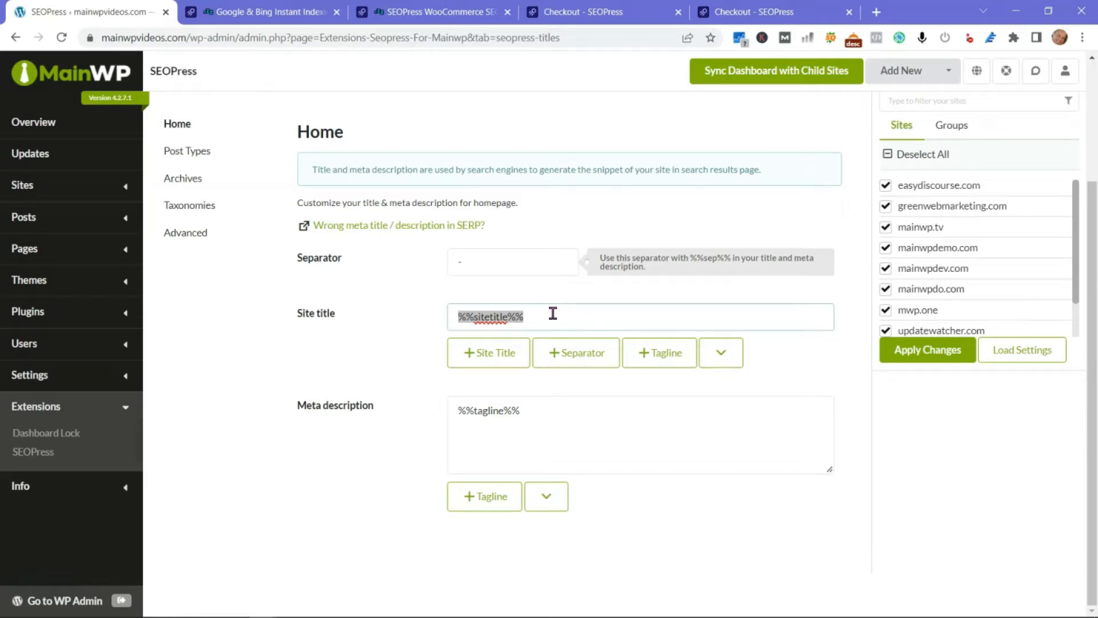
Open the Post Types settings, clear the selection of all child sites, and review the Posts and Pages templates.
left_click(192, 153)
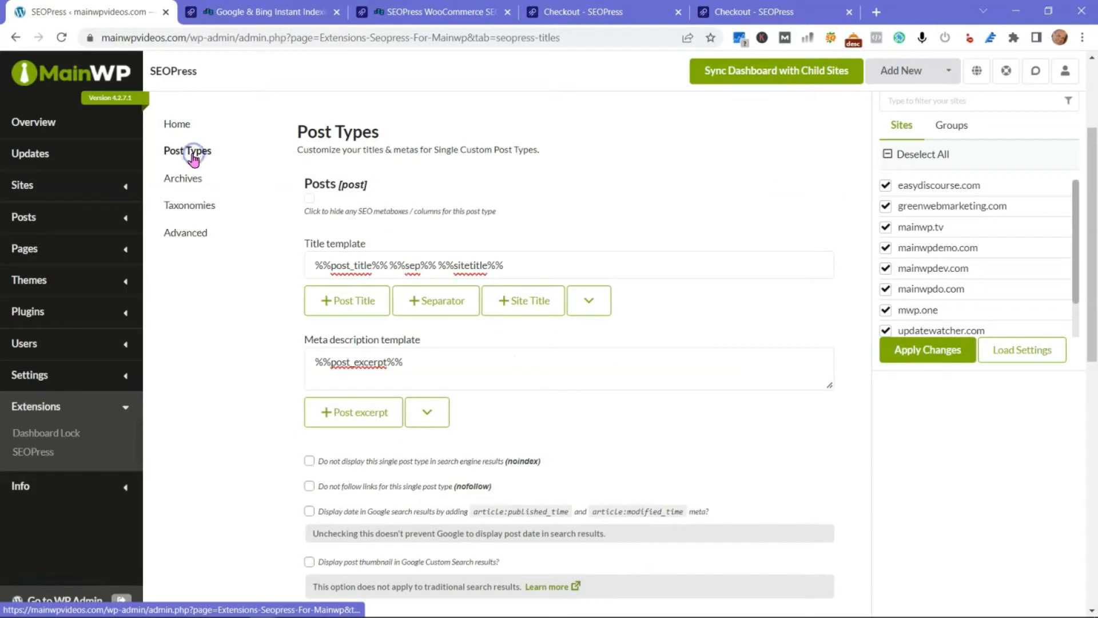
triple_click(596, 259)
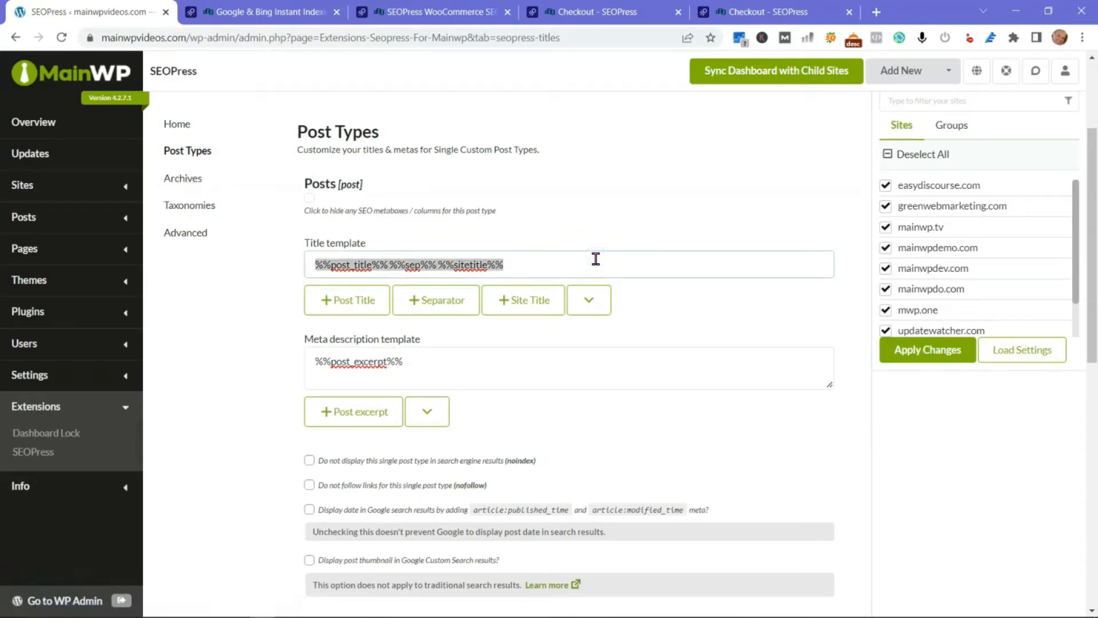
left_click(888, 154)
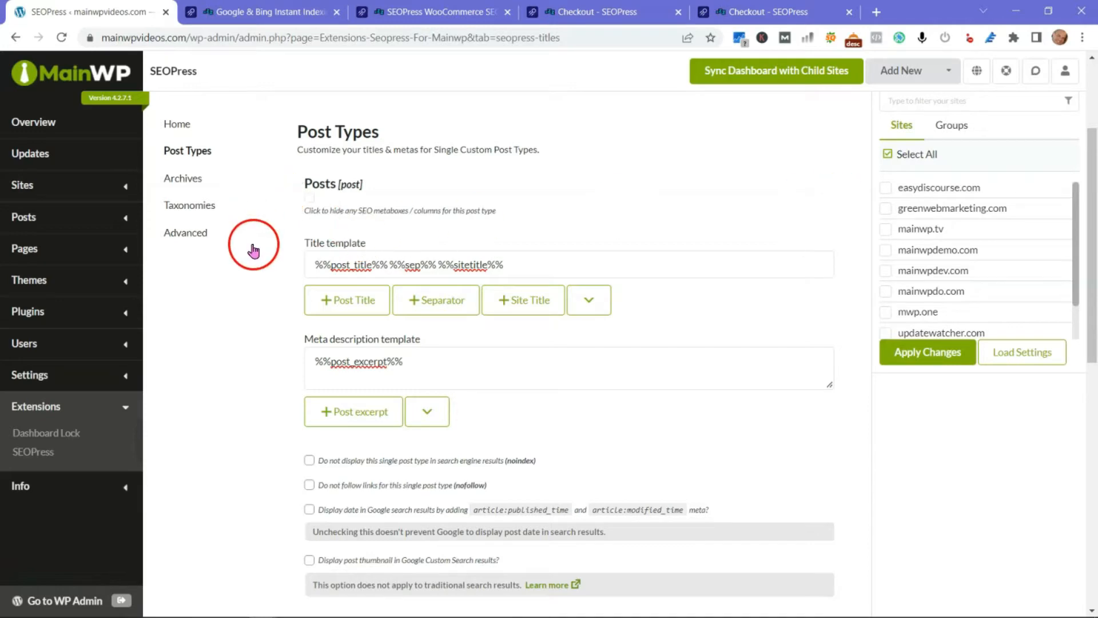
scroll(239, 263, "down", 5)
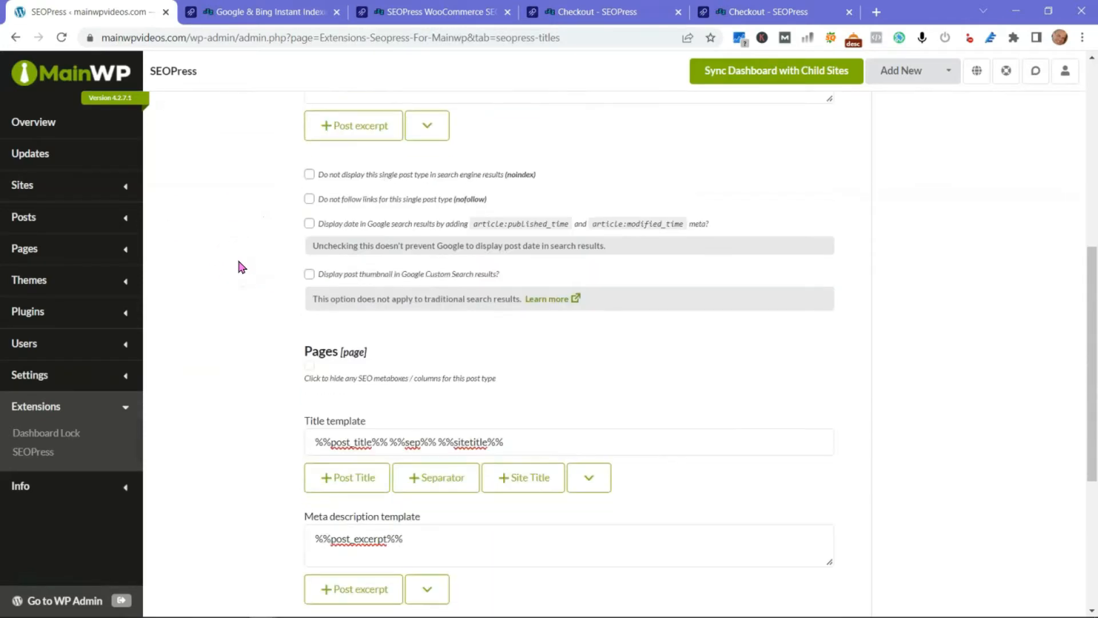
scroll(240, 263, "down", 4)
scroll(239, 262, "up", 10)
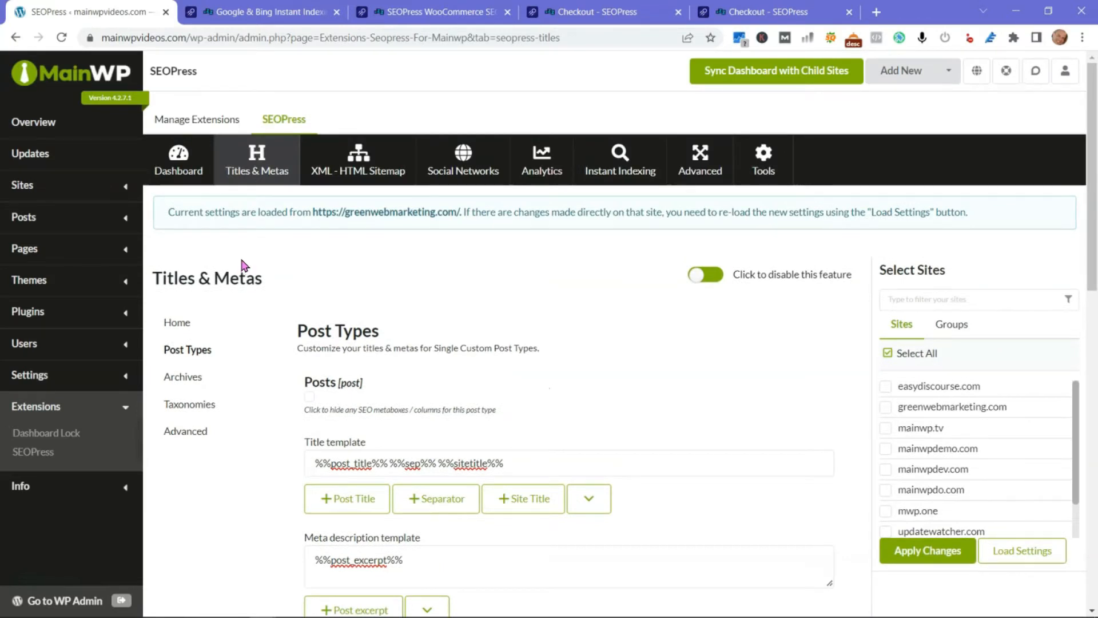
Open the XML - HTML Sitemap settings, select all child sites, and review the general sitemap options.
left_click(355, 159)
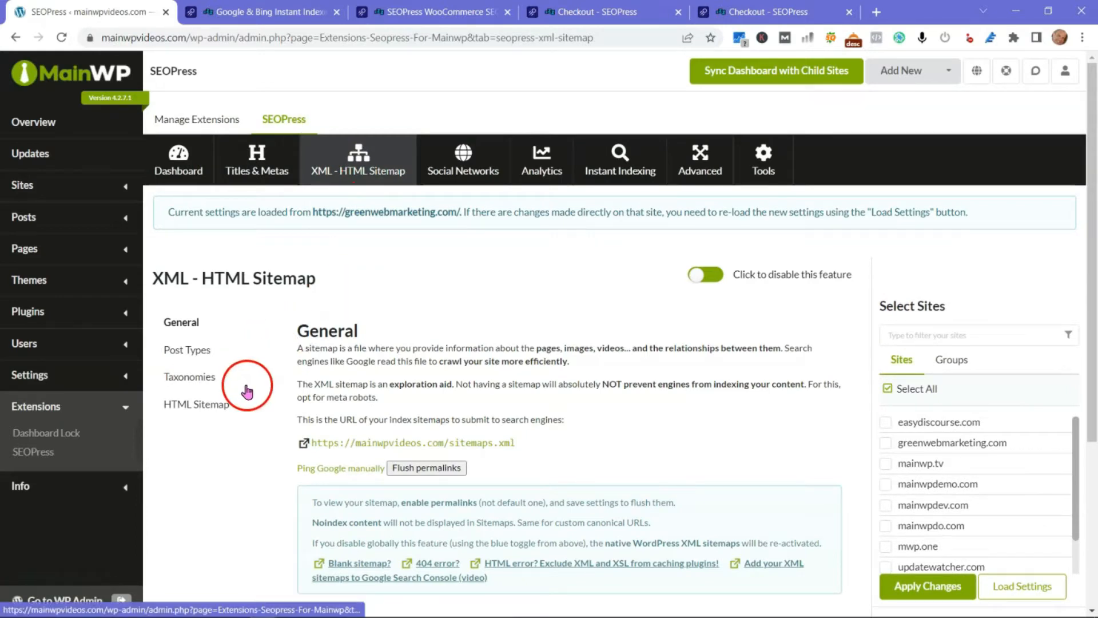
scroll(246, 389, "down", 4)
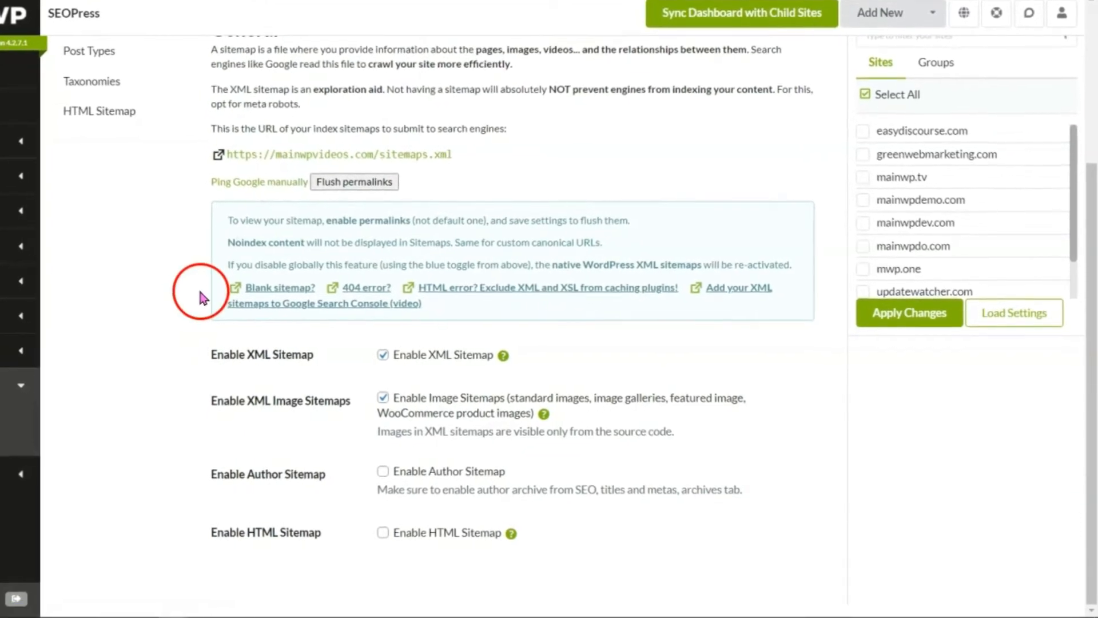
scroll(188, 297, "up", 5)
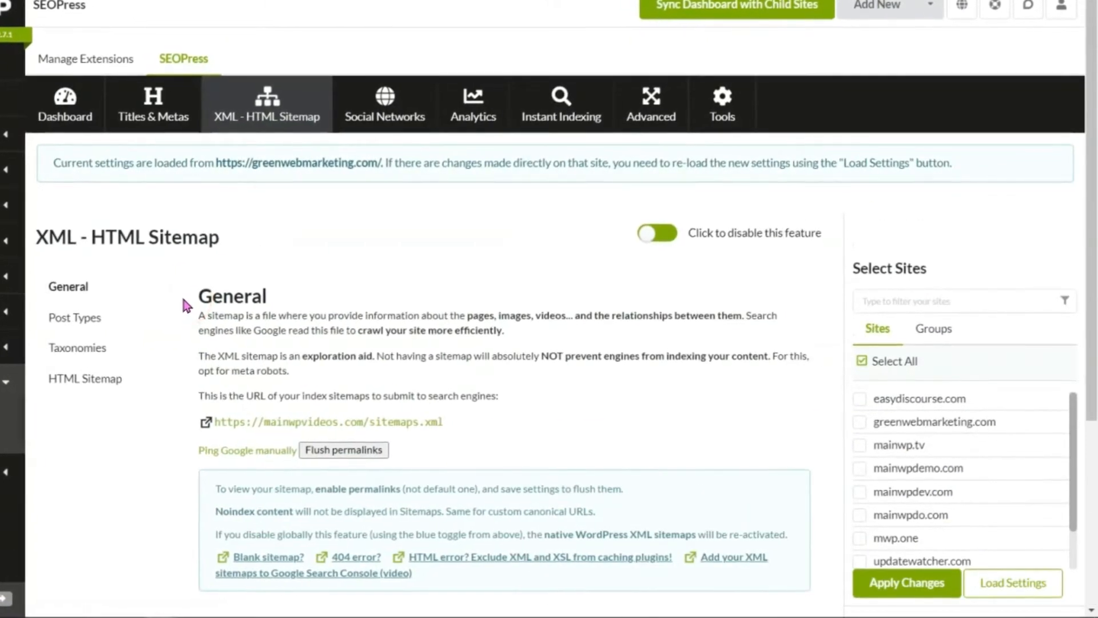
left_click(857, 358)
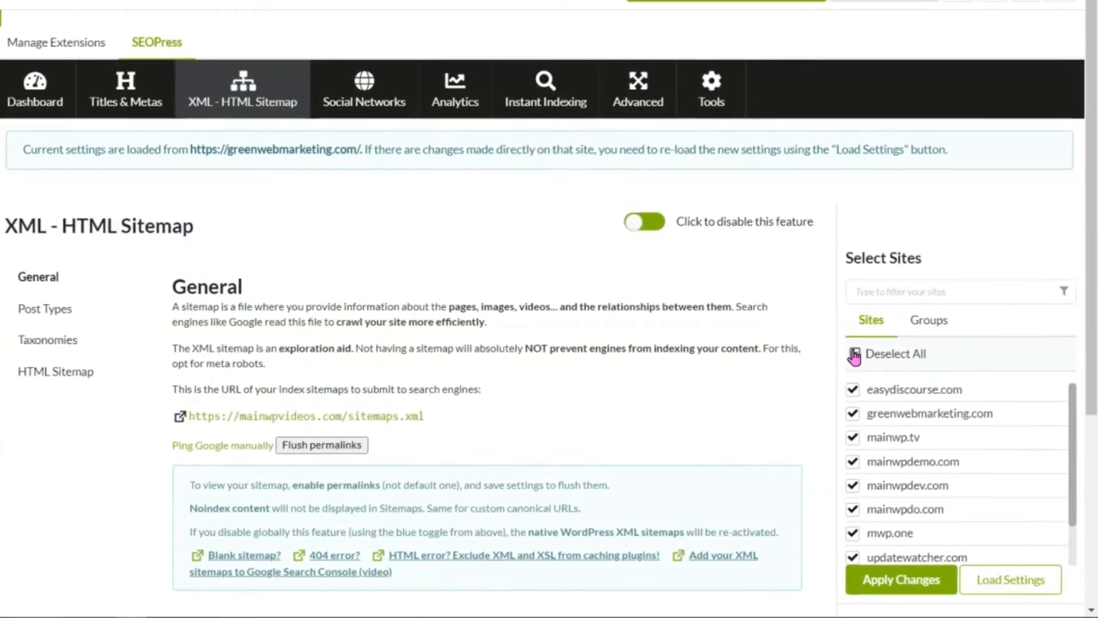
scroll(854, 356, "down", 4)
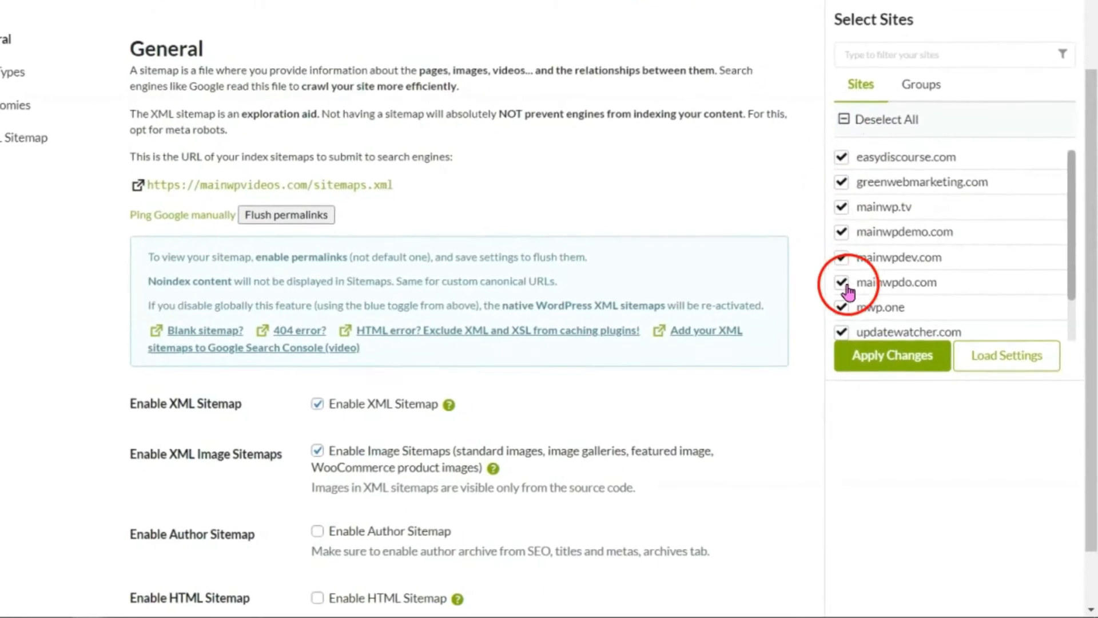
scroll(847, 289, "down", 2)
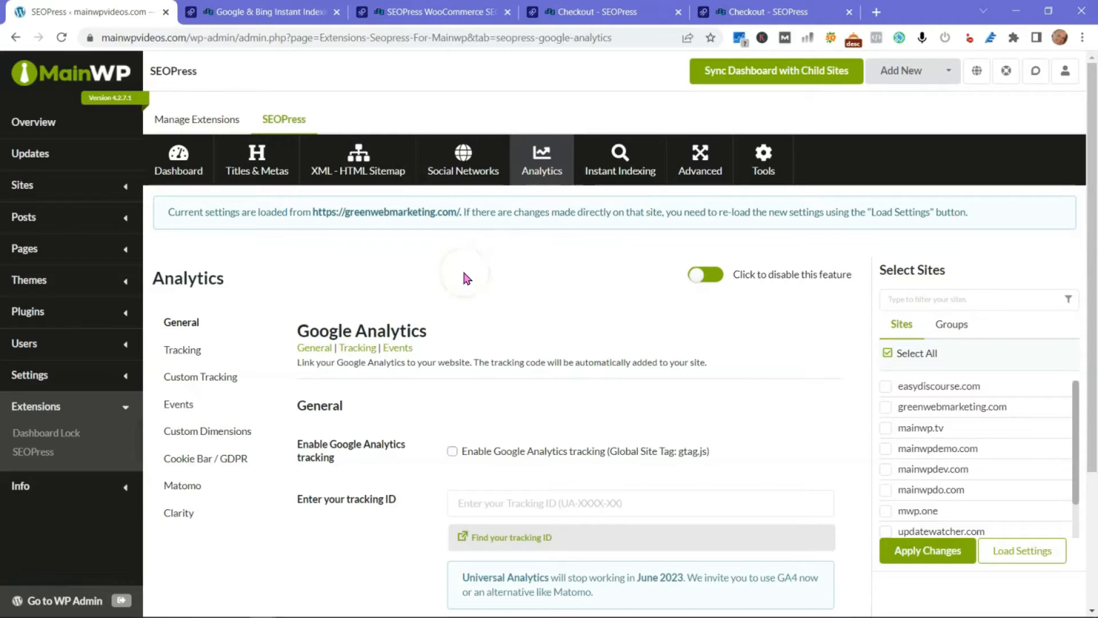
Examine the general Google Analytics settings, including the tracking ID and GA4 measurement ID fields.
scroll(463, 278, "down", 3)
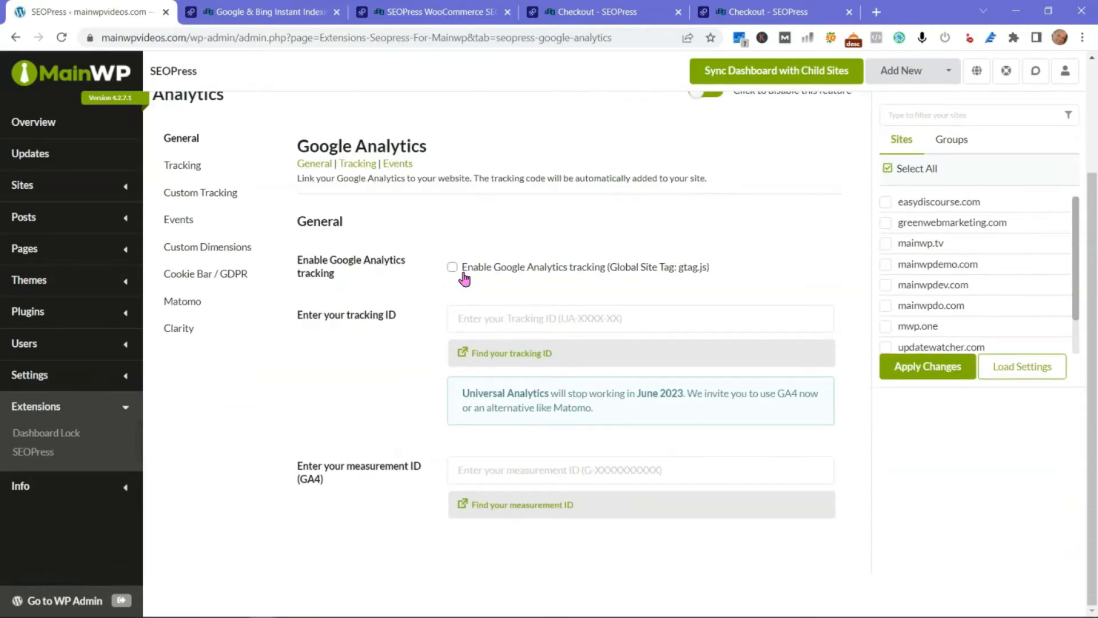
left_click(396, 379)
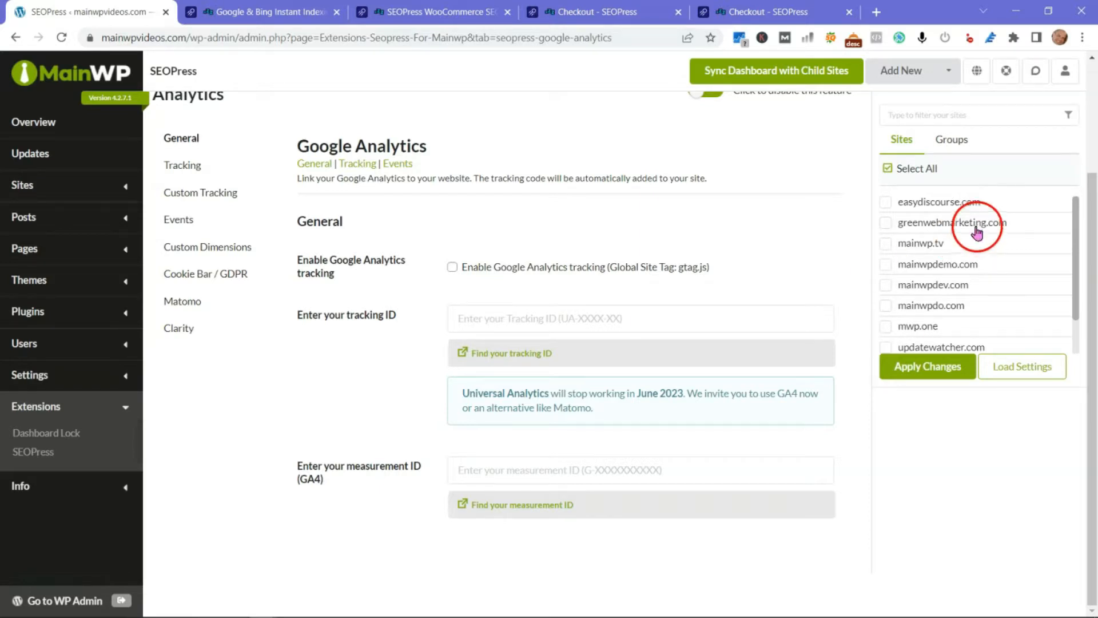
scroll(715, 257, "up", 3)
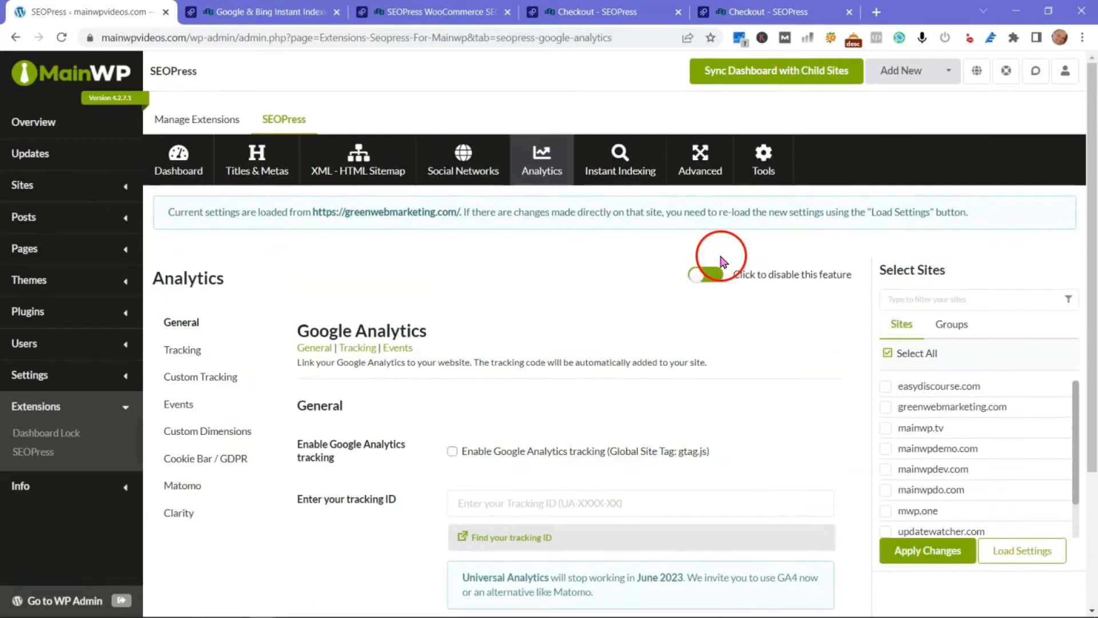
Open the Instant Indexing settings and examine the instructions and search engine options.
left_click(643, 166)
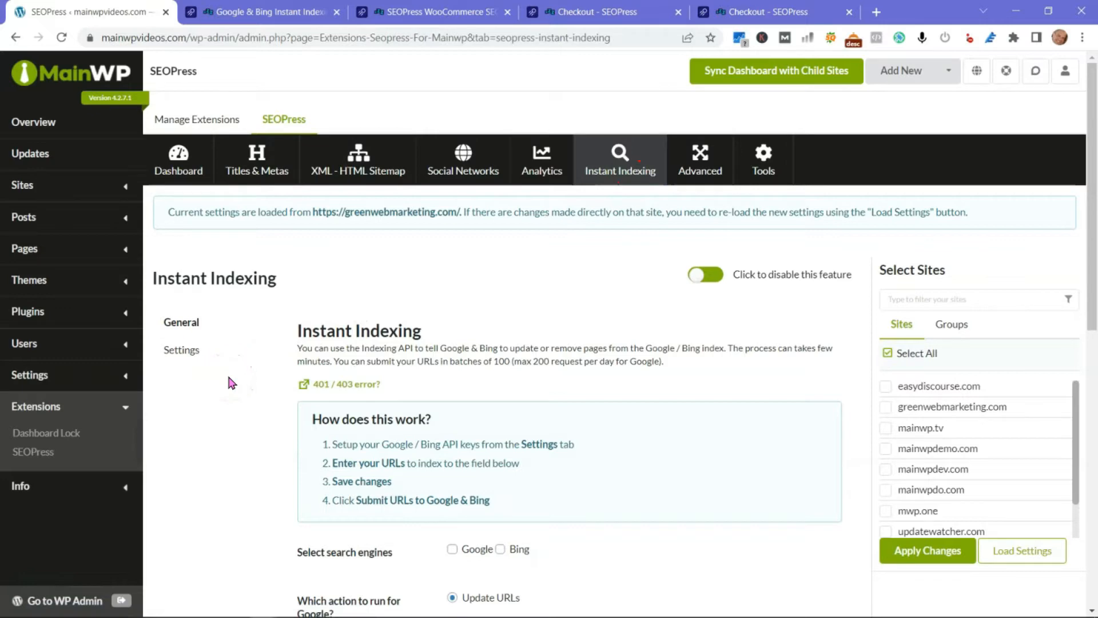
scroll(229, 380, "down", 3)
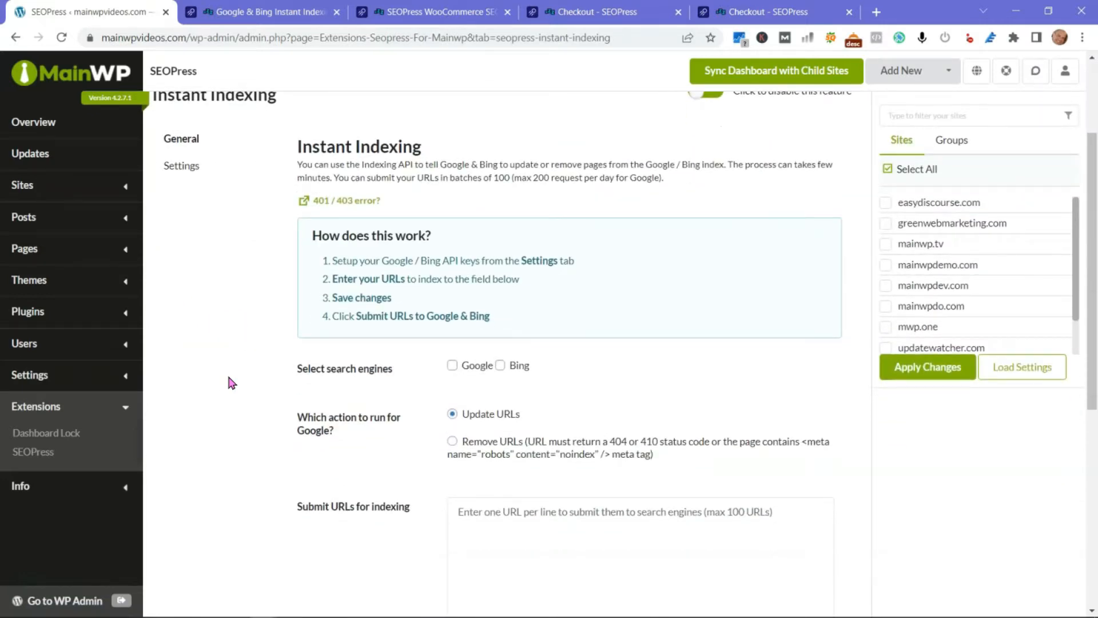
scroll(228, 373, "up", 3)
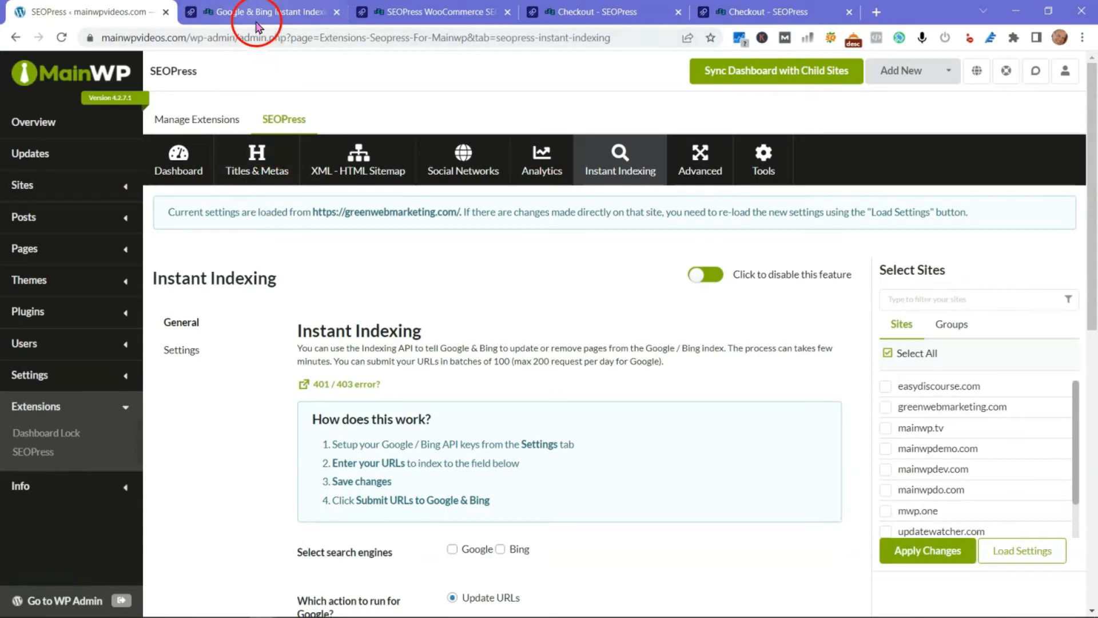
Switch to the Google & Bing Instant Indexing page on seopress.org and highlight the sentence about the Google Indexing API and IndexNow.
left_click(257, 14)
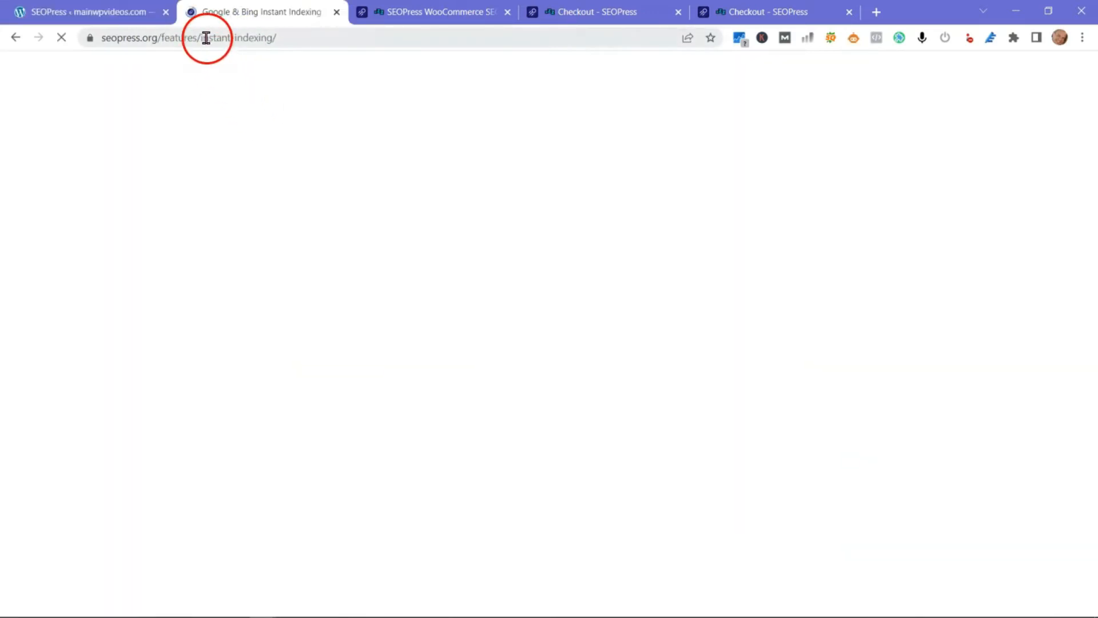
scroll(189, 305, "down", 3)
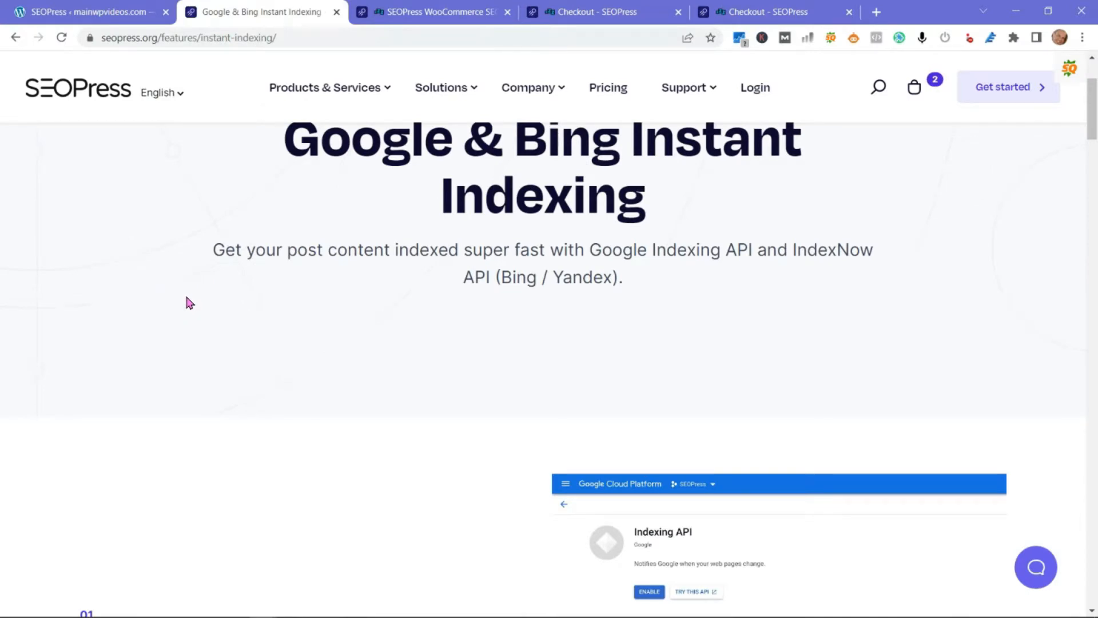
left_click_drag(214, 251, 213, 250)
left_click_drag(214, 251, 439, 250)
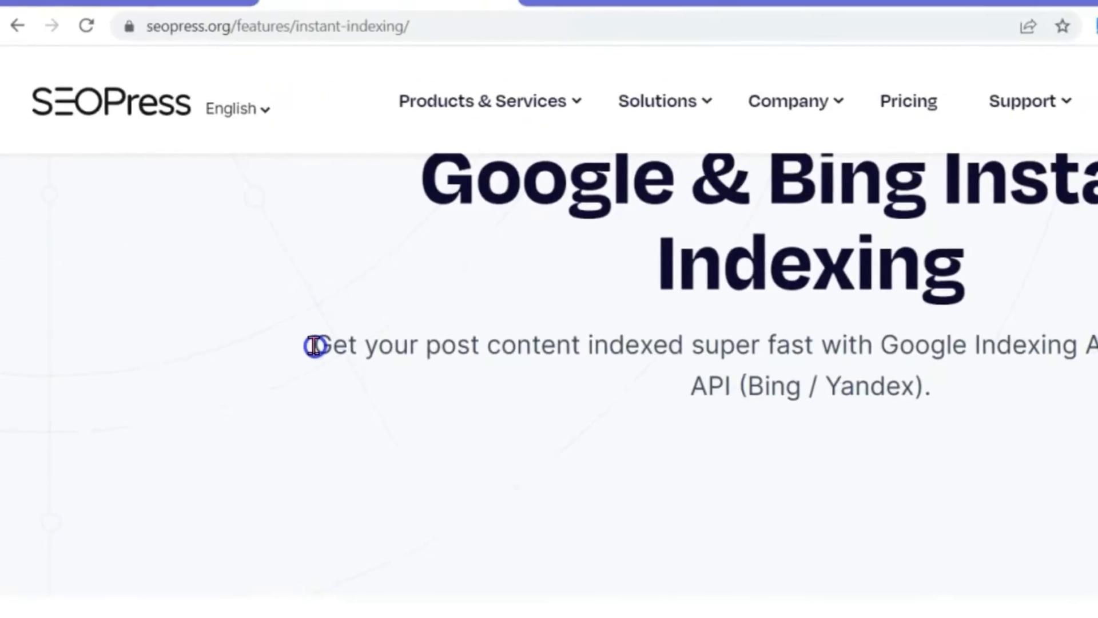
left_click_drag(618, 336, 1097, 321)
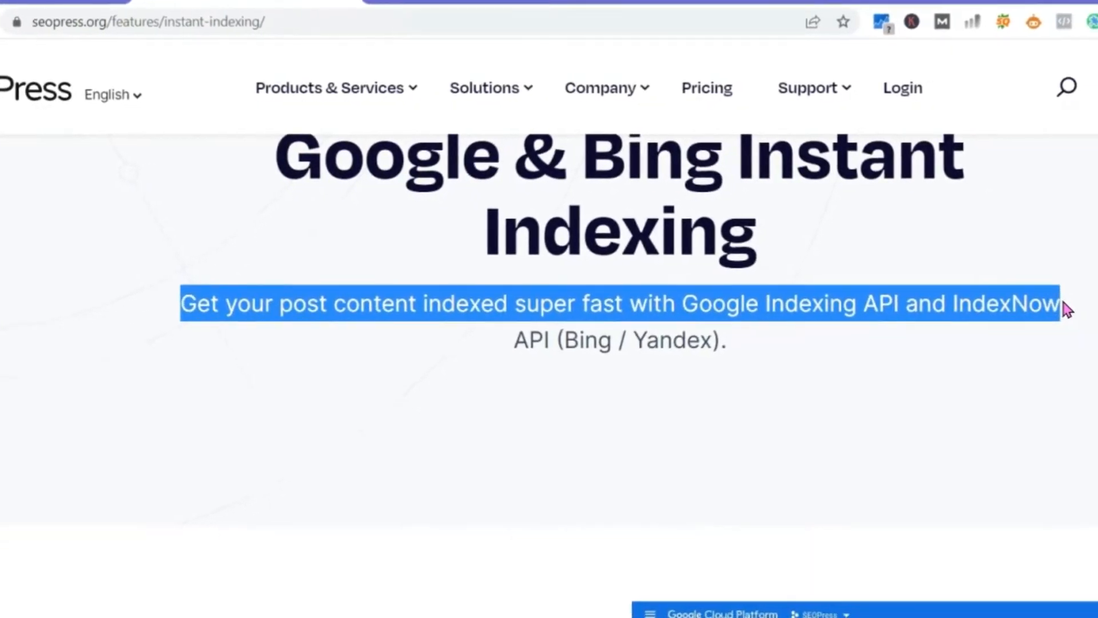
Return to the MainWP Instant Indexing page, enable Google and Bing as search engines, and activate the URL submission field.
left_click(118, 15)
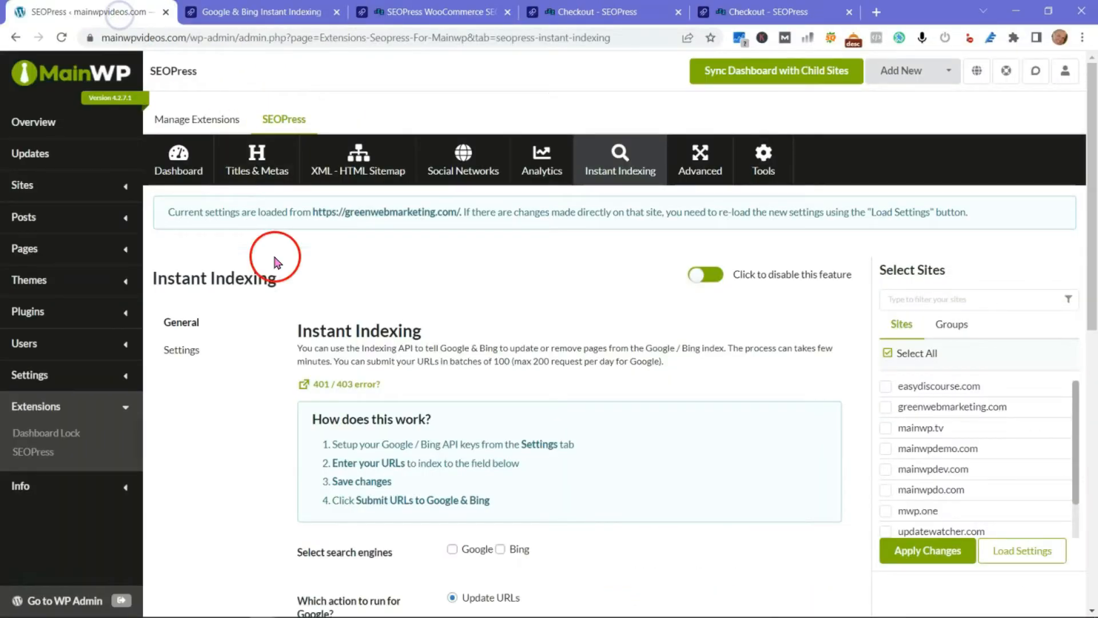
scroll(273, 380, "down", 4)
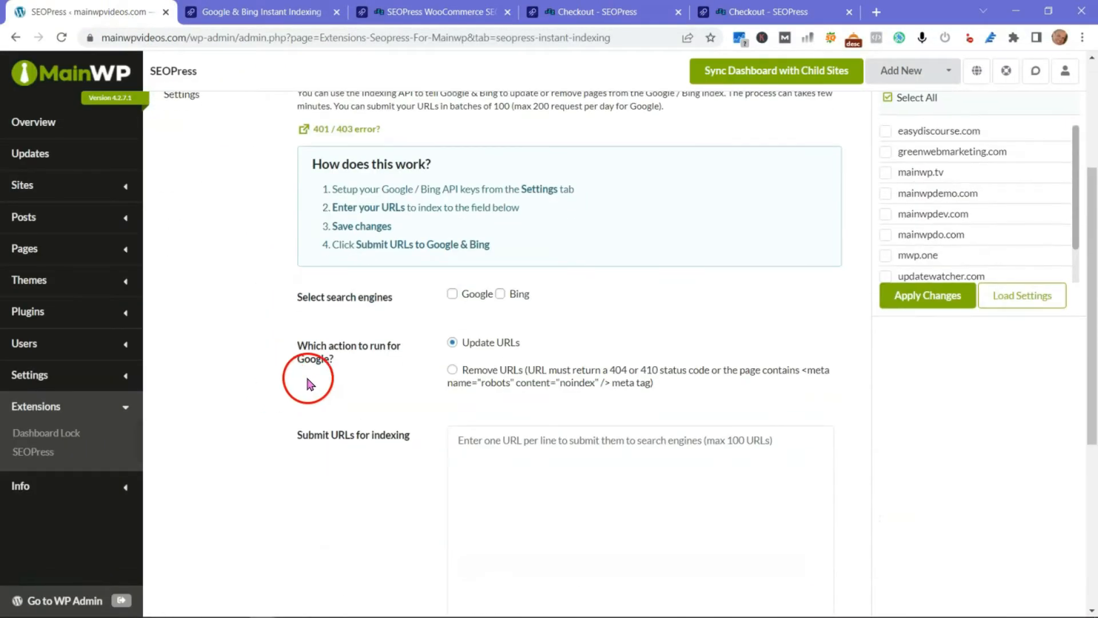
left_click(467, 293)
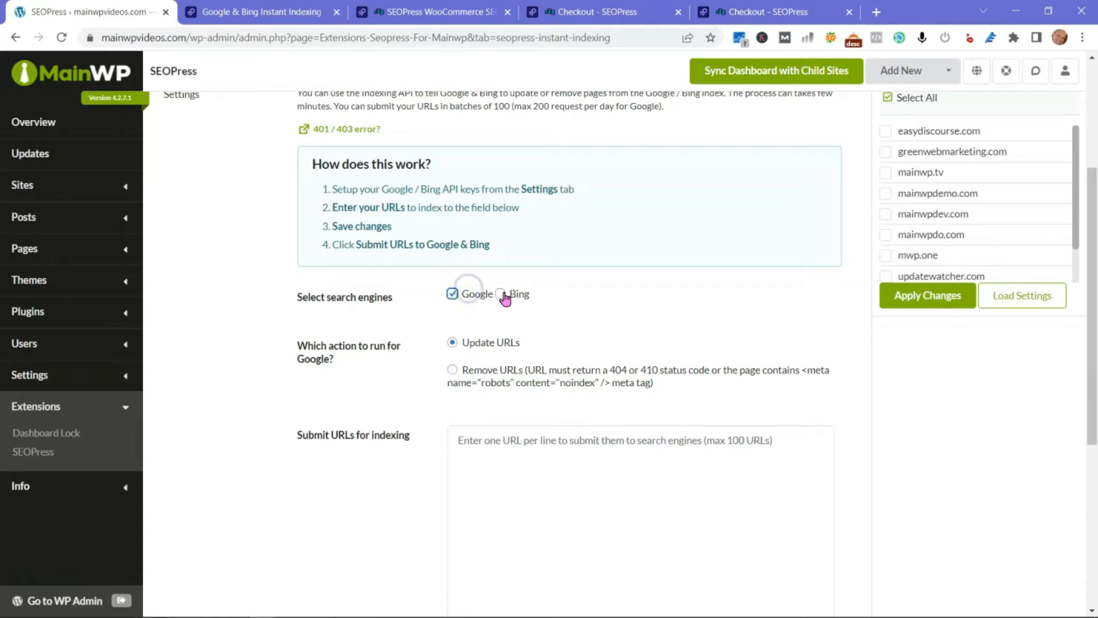
scroll(230, 380, "down", 4)
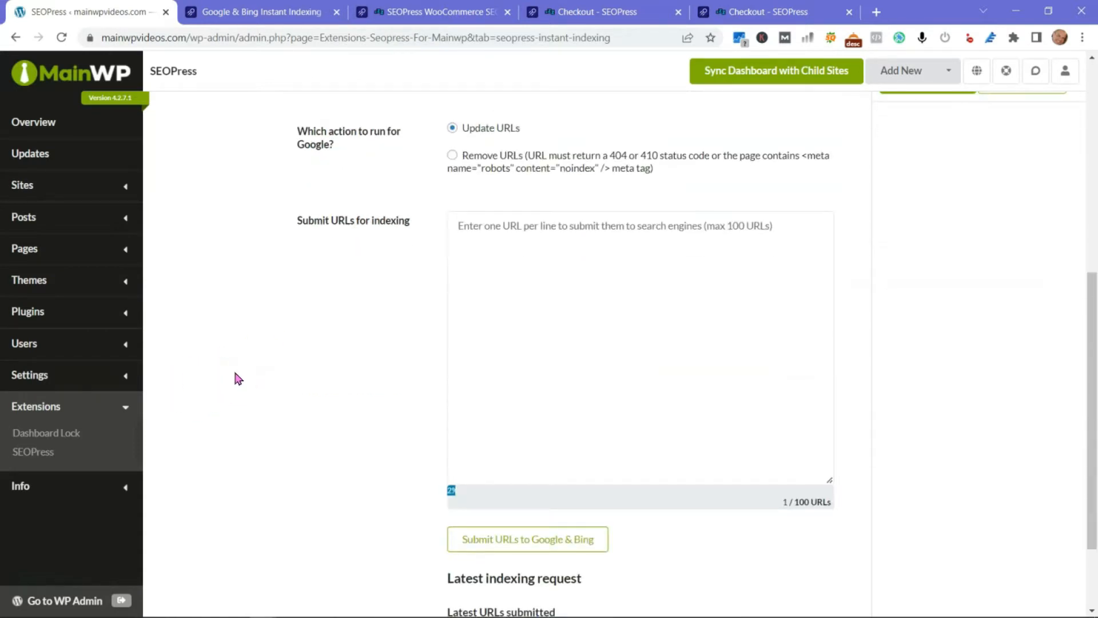
left_click(574, 242)
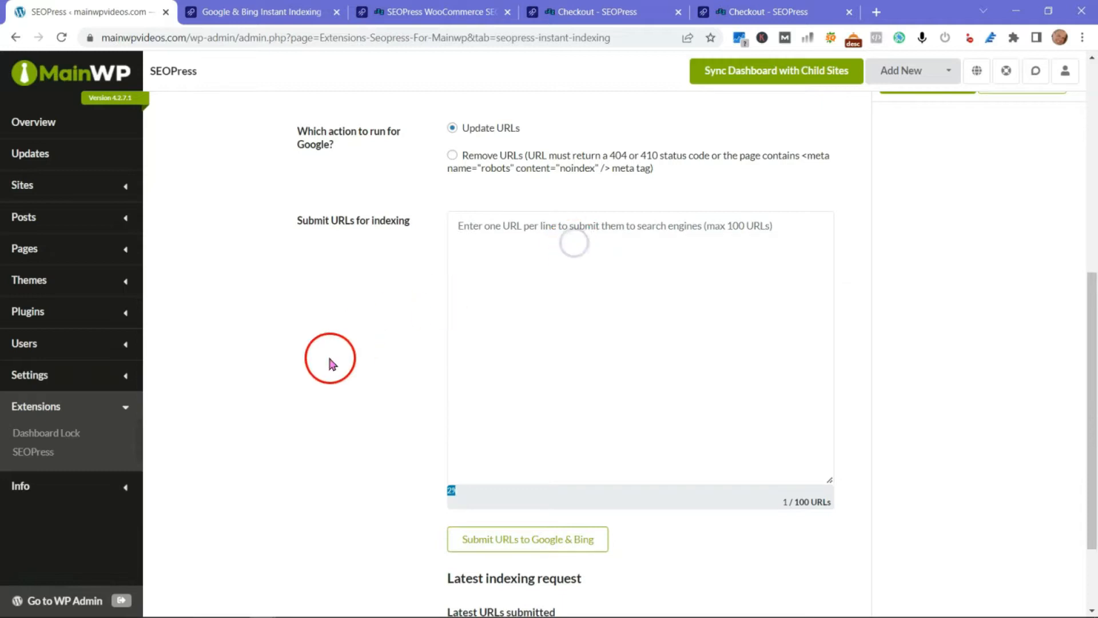
Open the Settings section of Instant Indexing that holds the Google Indexing API key.
scroll(290, 388, "down", 2)
scroll(290, 388, "up", 10)
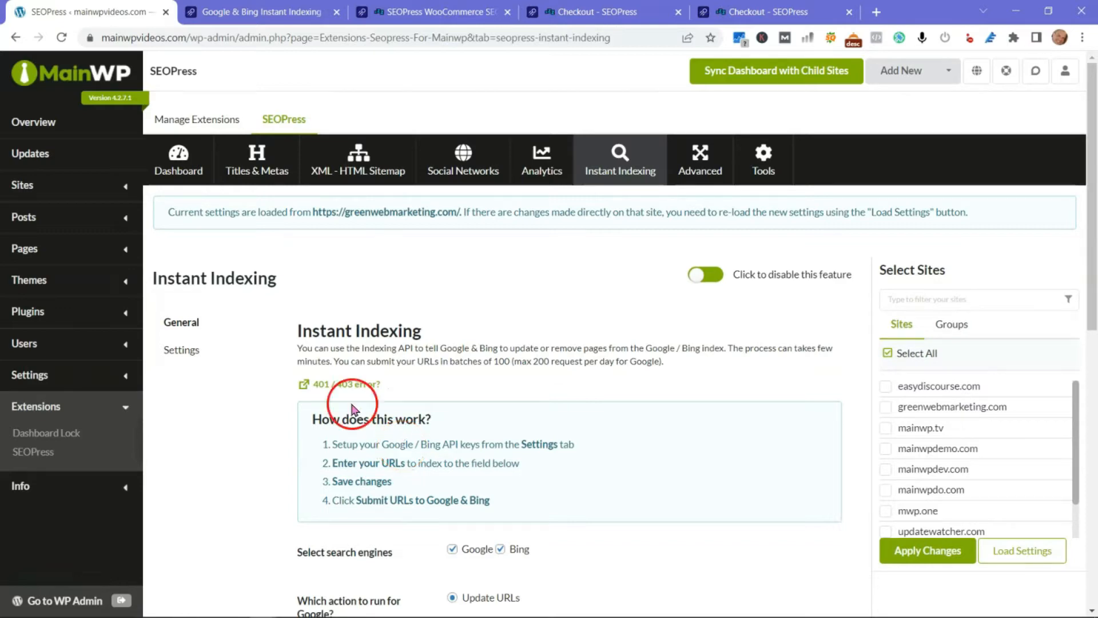
left_click(191, 351)
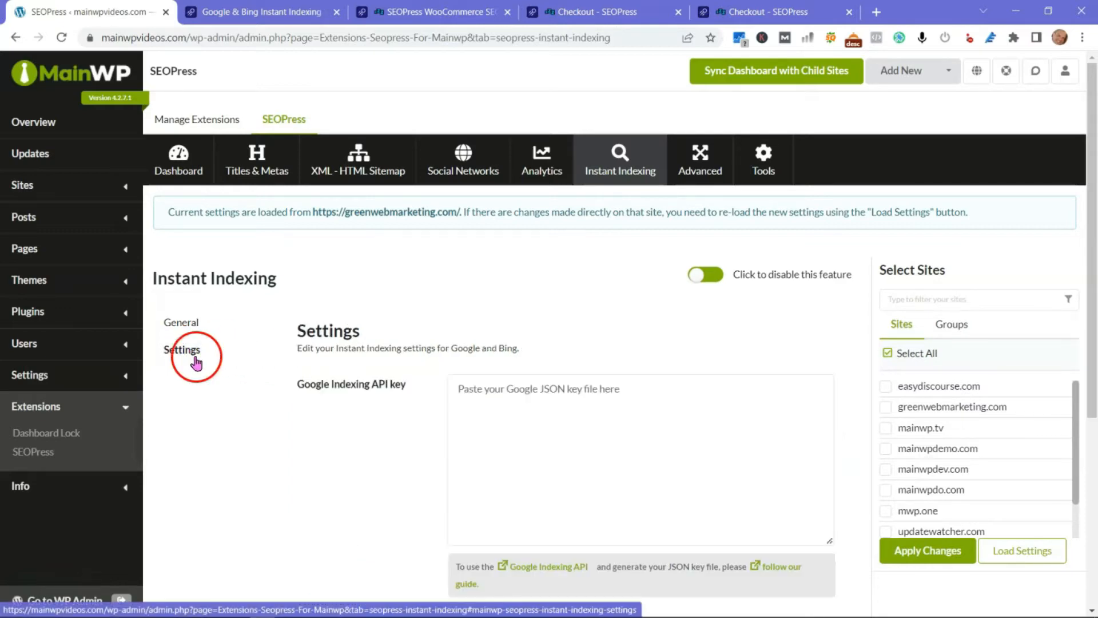
Examine the Instant Indexing settings for the Google and Bing API keys and automatic URL submission, and highlight the Settings heading.
scroll(252, 435, "down", 5)
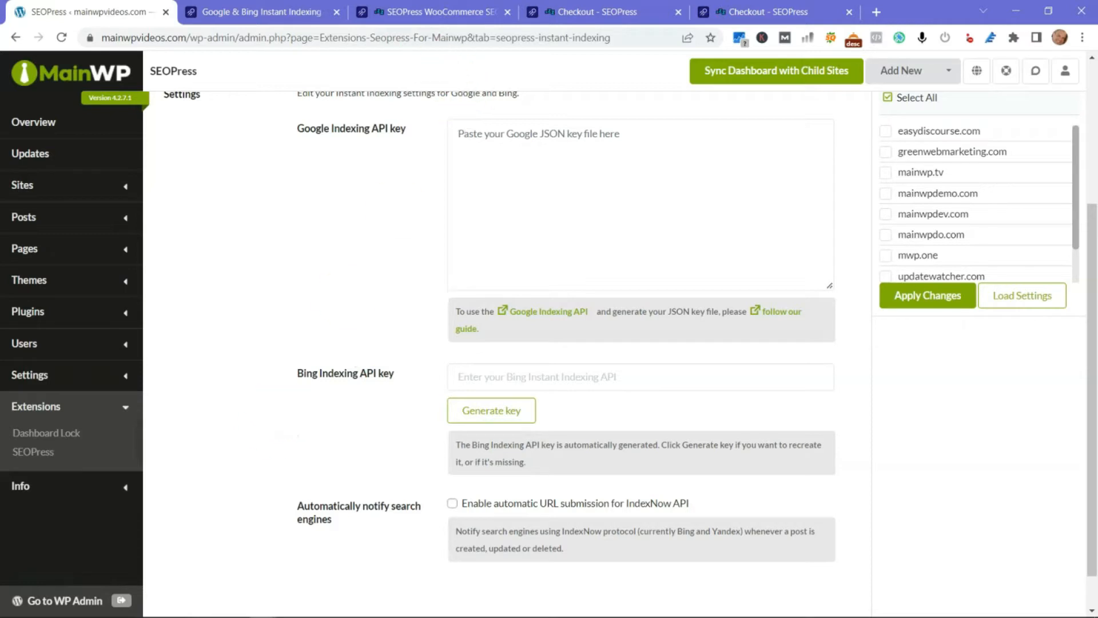
left_click(531, 139)
scroll(270, 330, "up", 5)
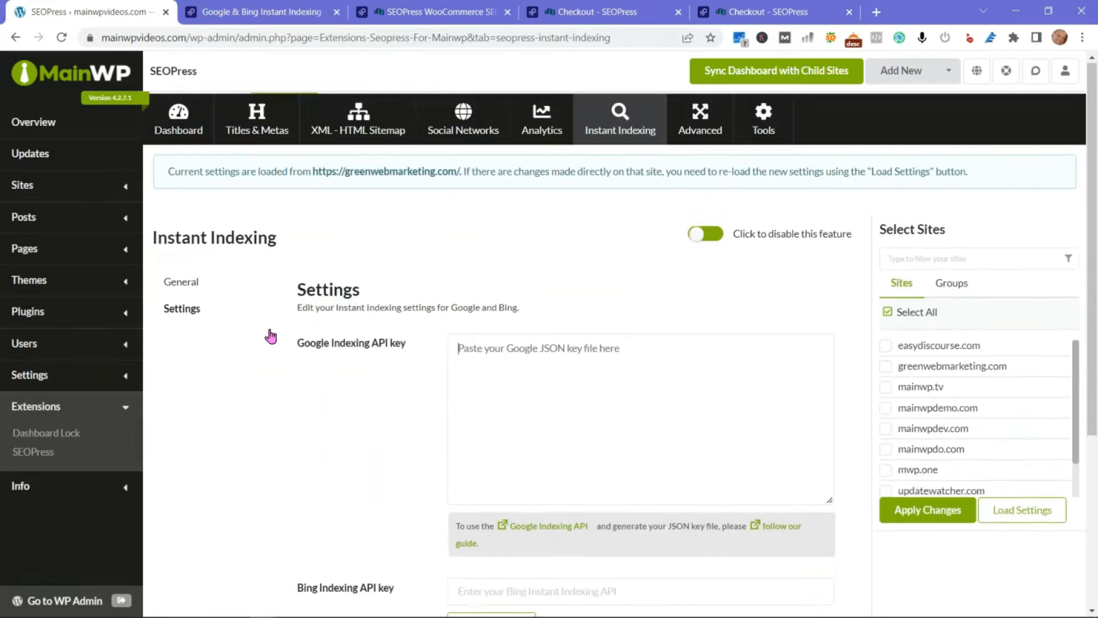
scroll(268, 332, "down", 5)
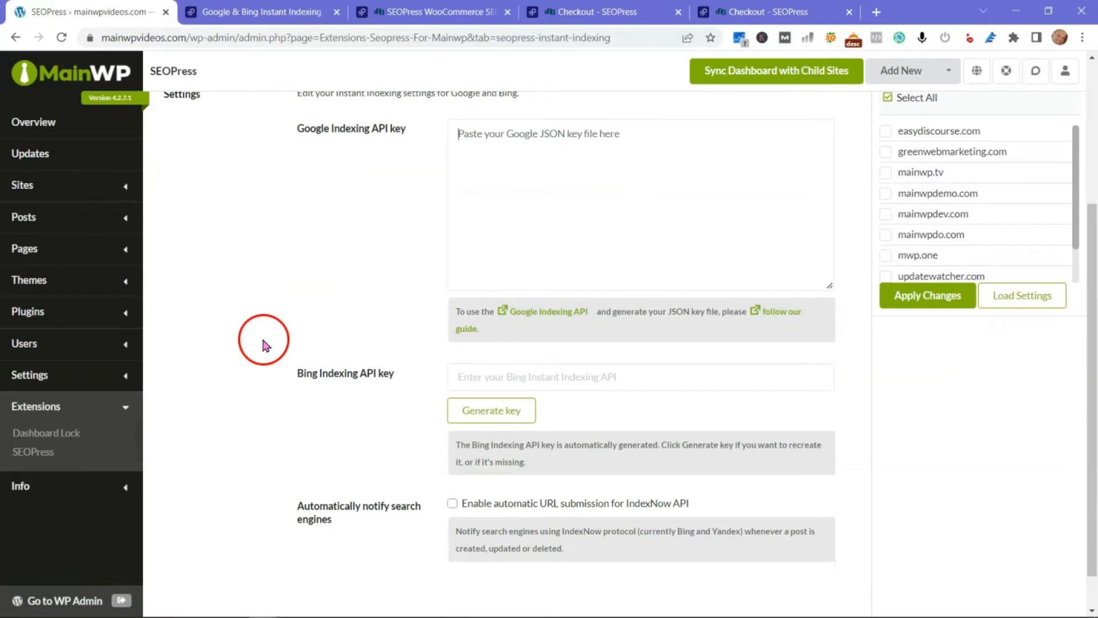
scroll(262, 338, "up", 5)
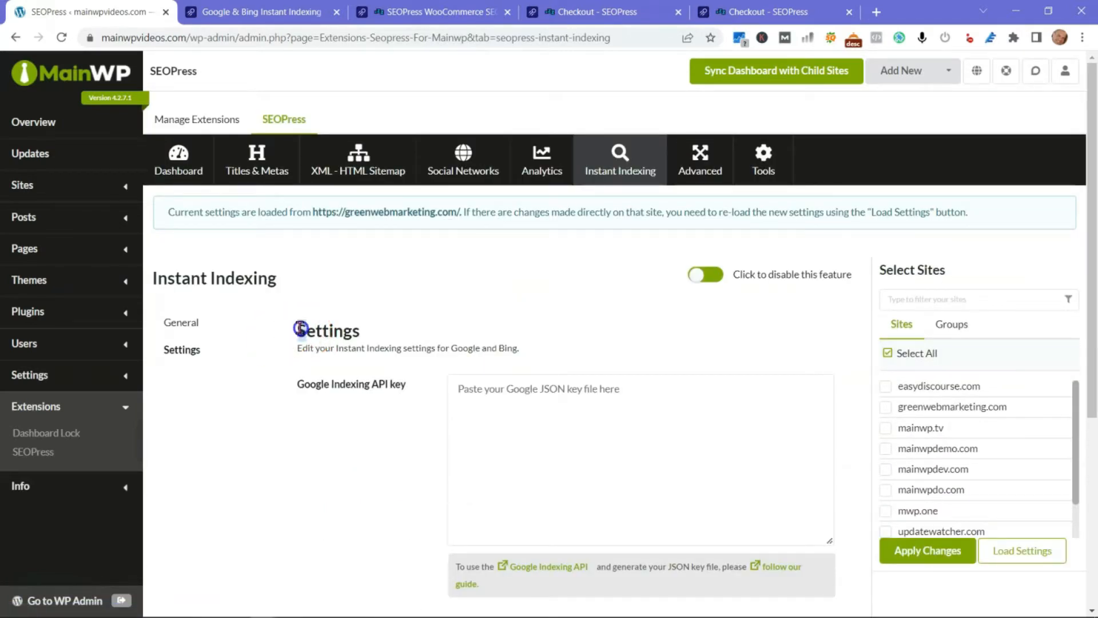
left_click_drag(298, 331, 351, 330)
left_click(364, 332)
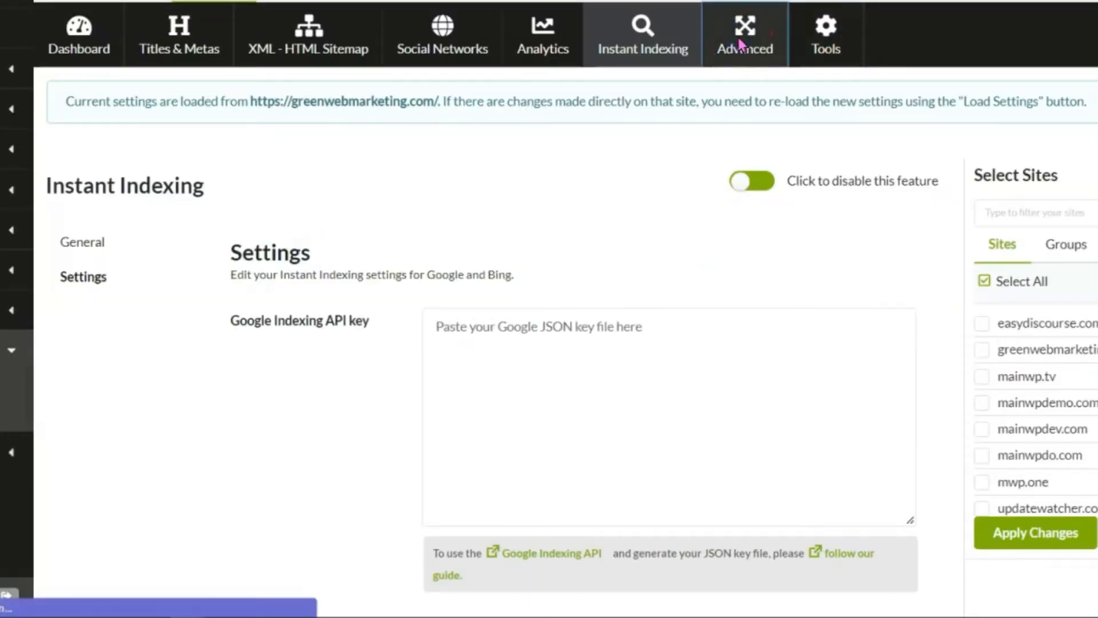
Open the Security section of the Advanced settings and look through its user role options.
left_click(740, 41)
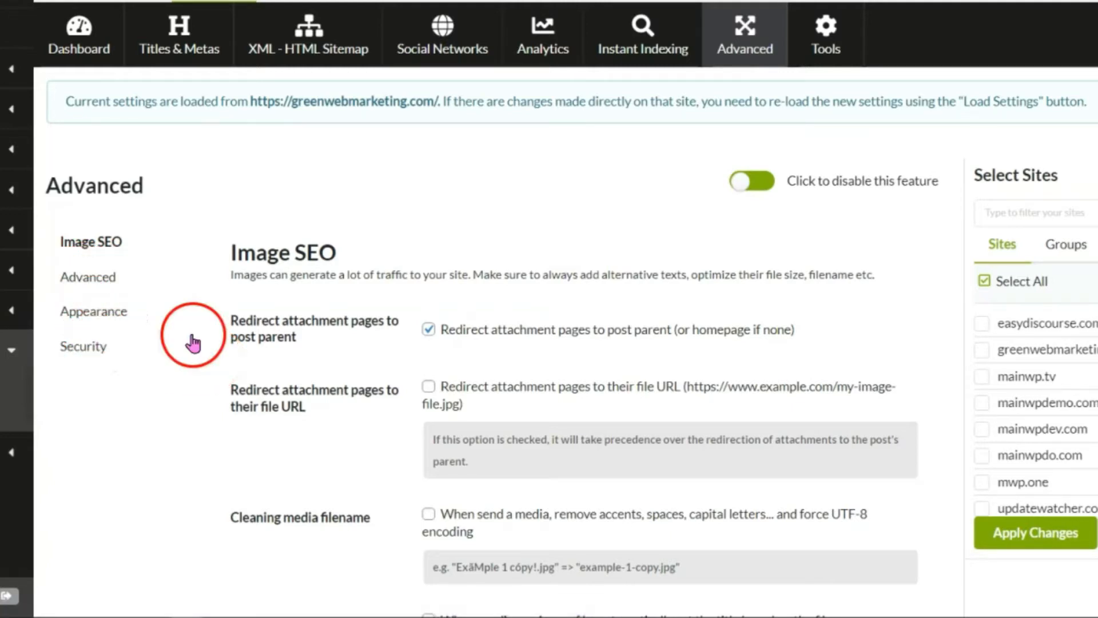
left_click(100, 348)
left_click(152, 343)
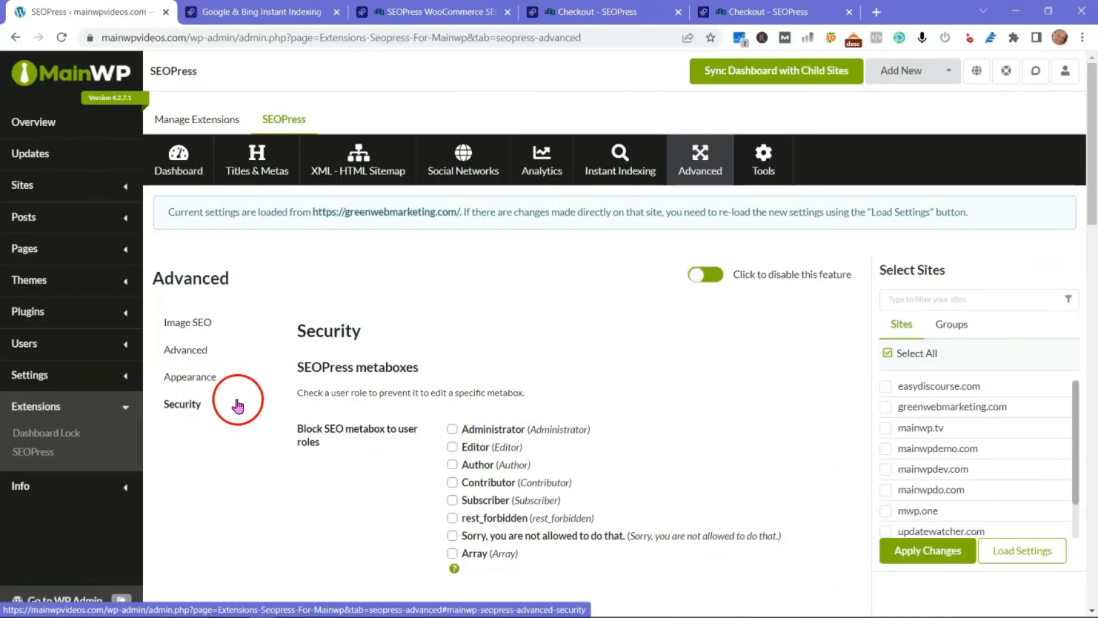
scroll(158, 347, "down", 3)
scroll(240, 400, "down", 15)
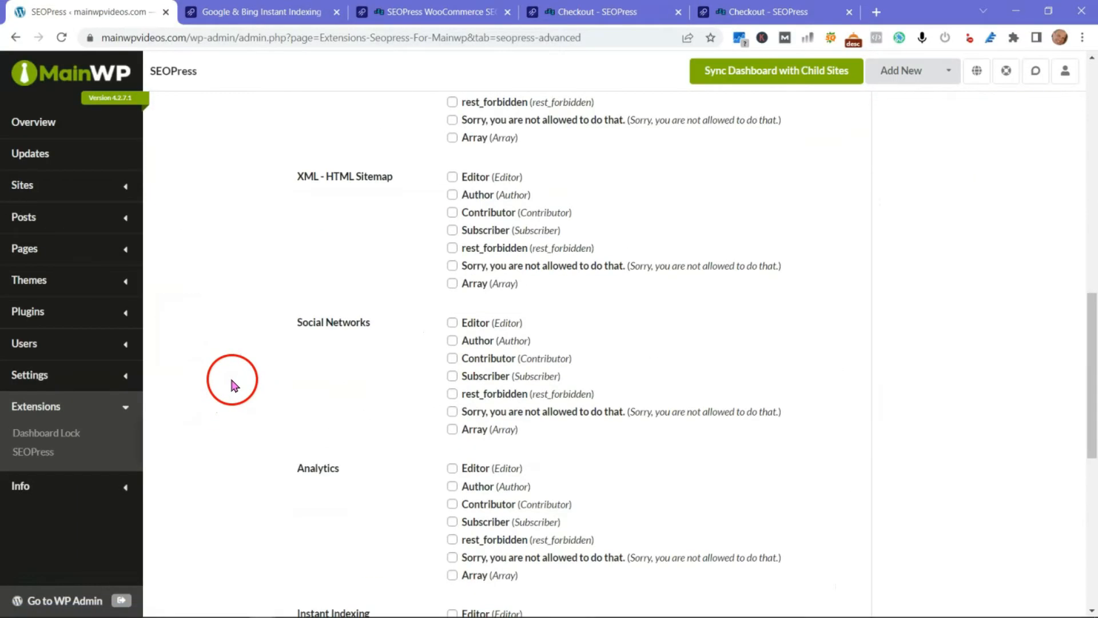
scroll(229, 380, "up", 15)
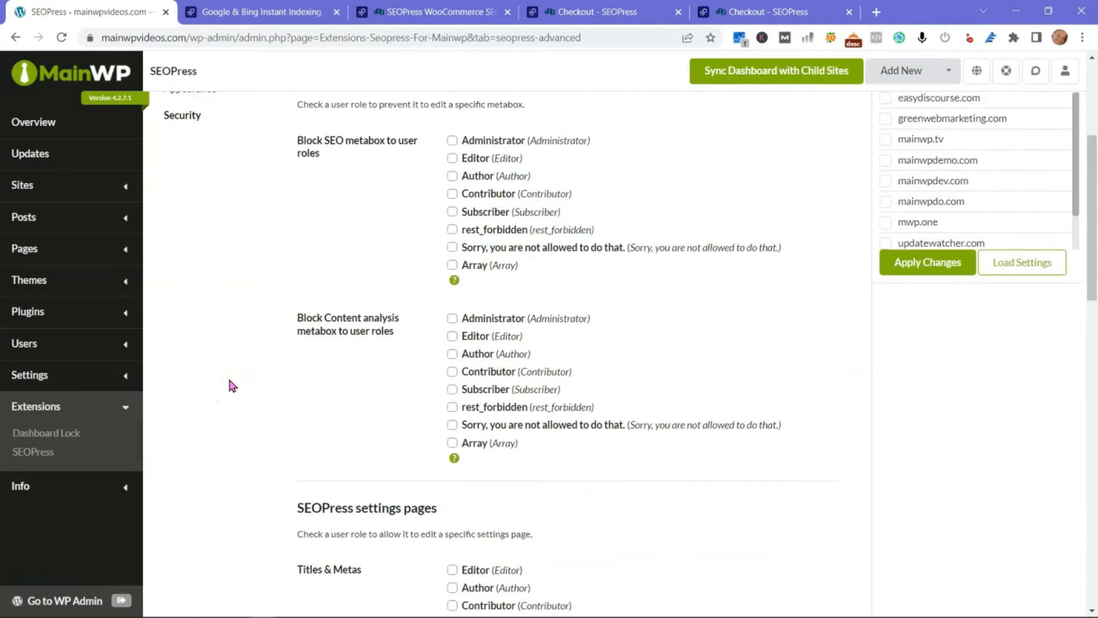
Highlight the "SEOPress metaboxes" heading and examine the roles that can be blocked from the SEO metabox.
scroll(228, 376, "up", 3)
left_click_drag(297, 253, 412, 255)
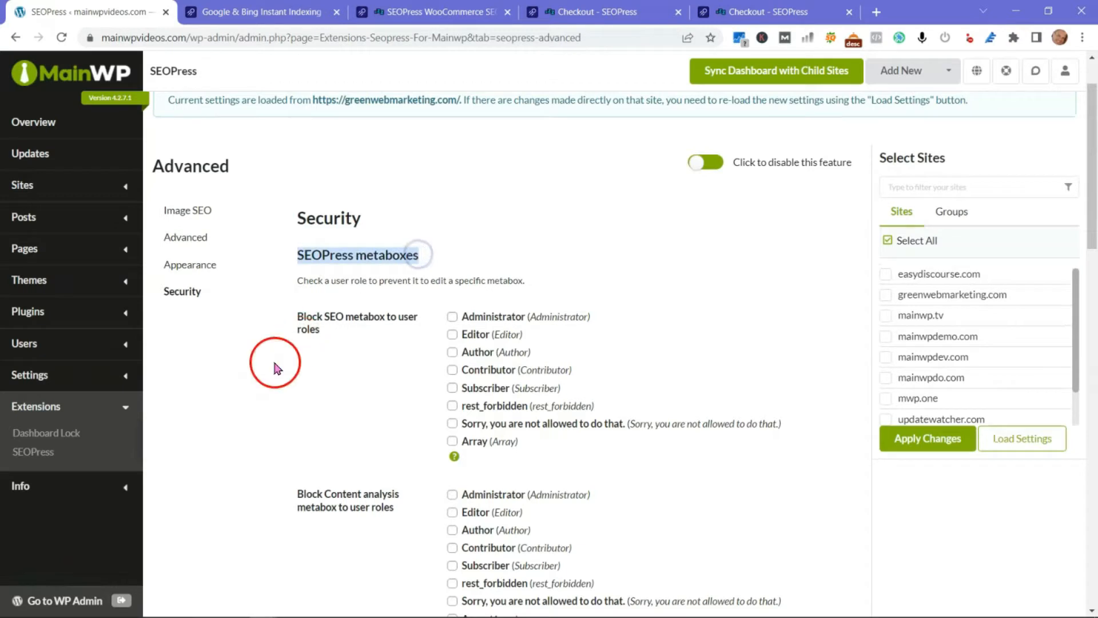
left_click(251, 384)
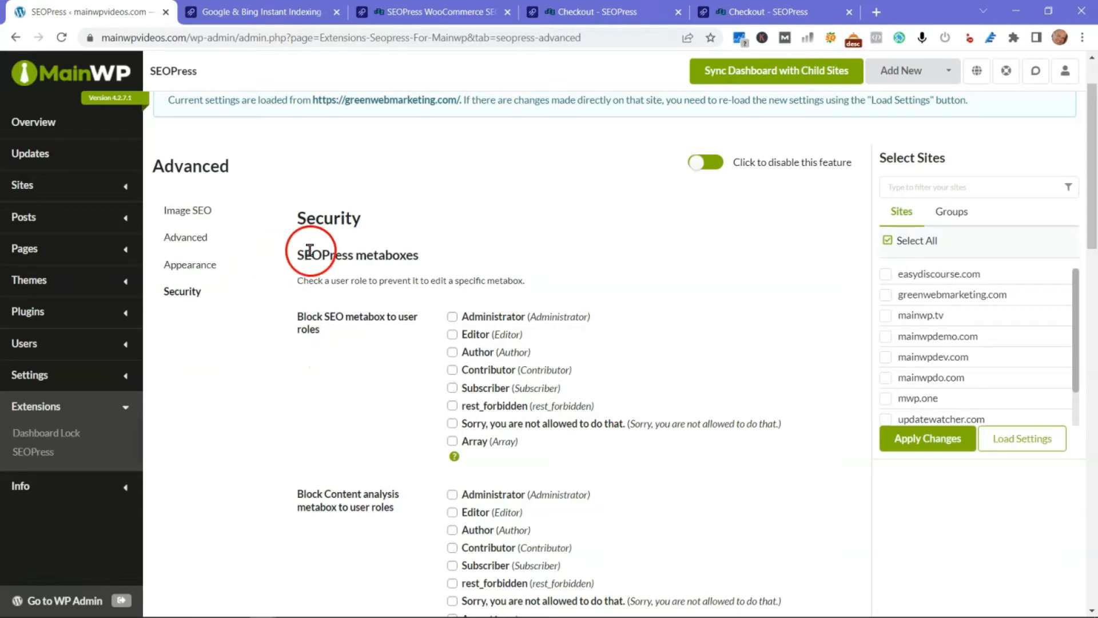
left_click_drag(302, 255, 405, 260)
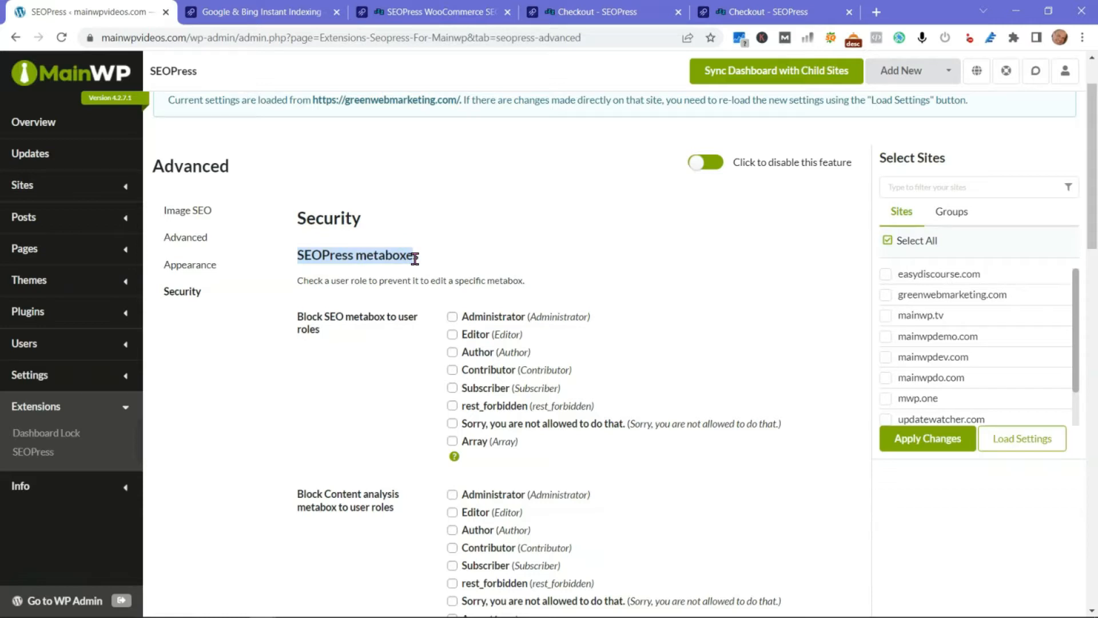
double_click(415, 259)
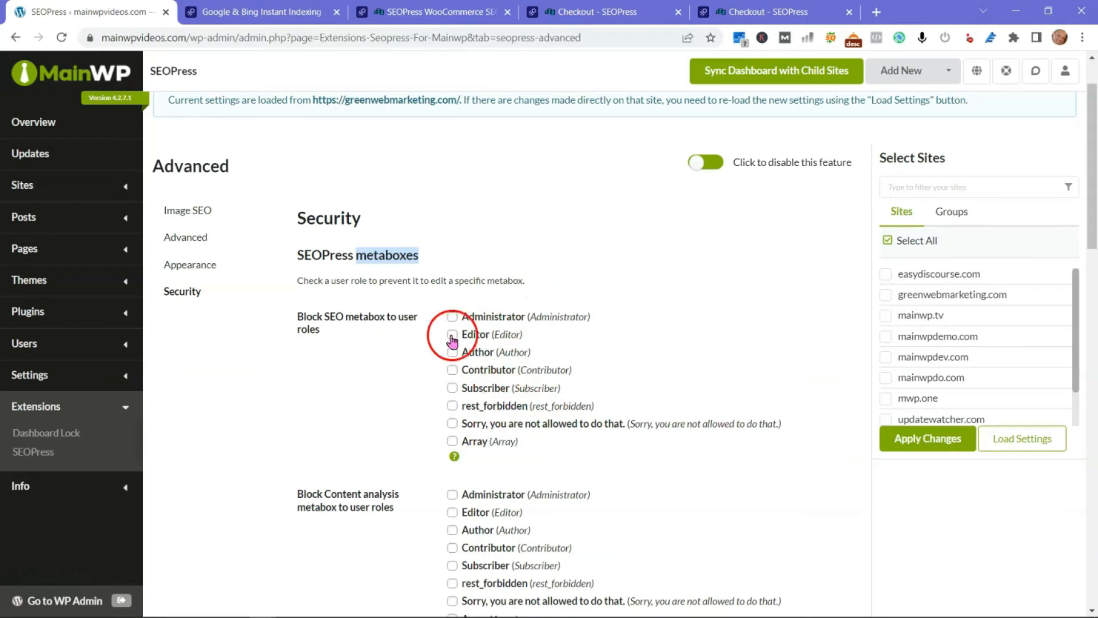
left_click(246, 400)
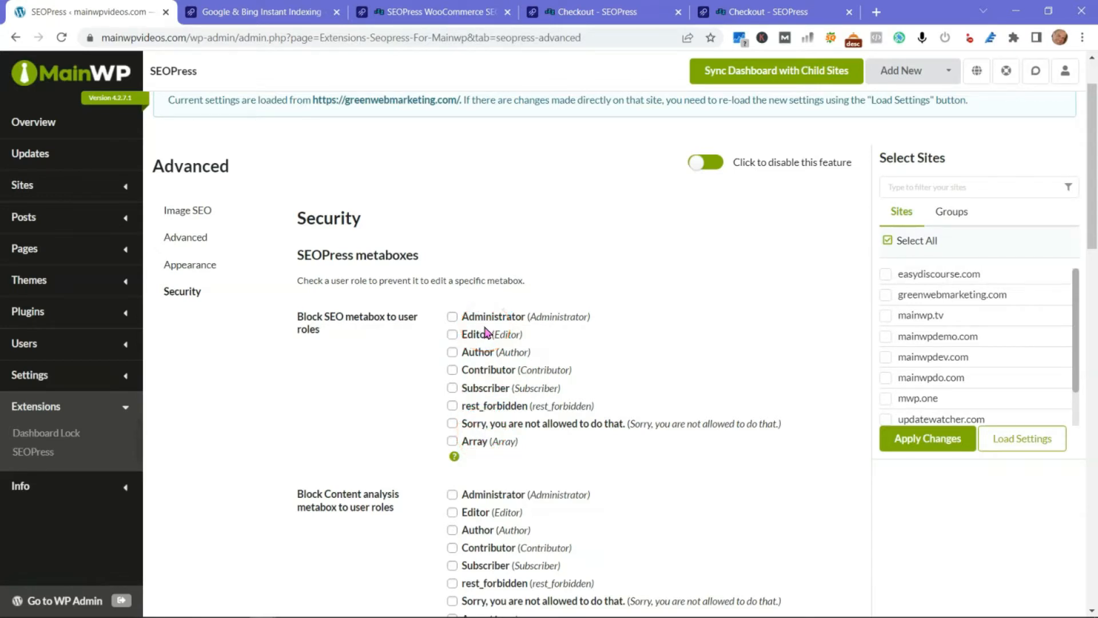
left_click_drag(419, 255, 291, 259)
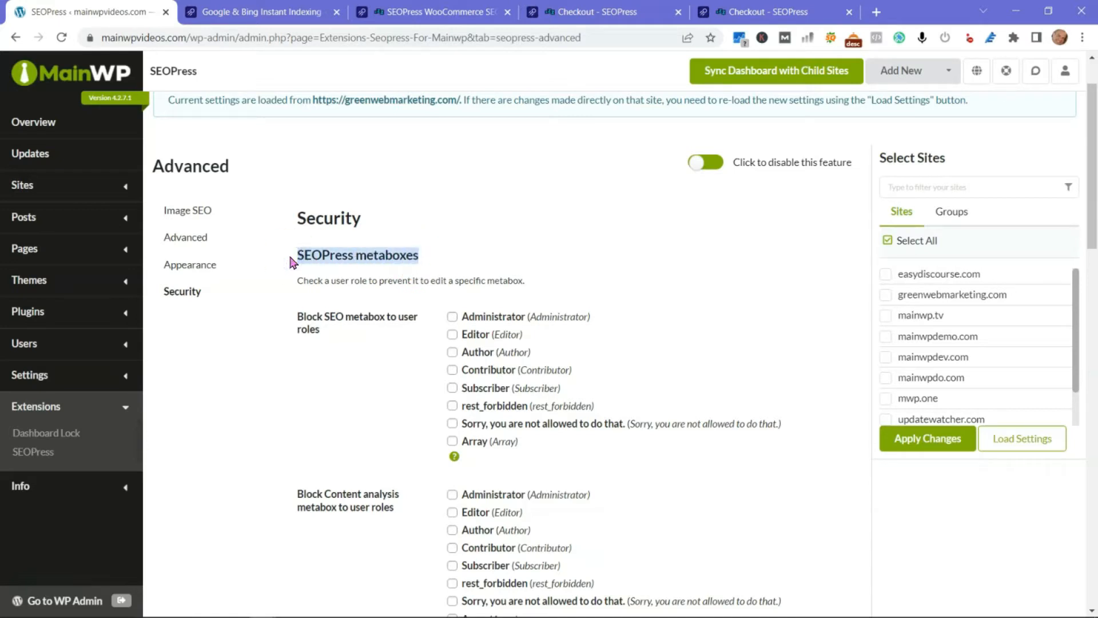
left_click(238, 446)
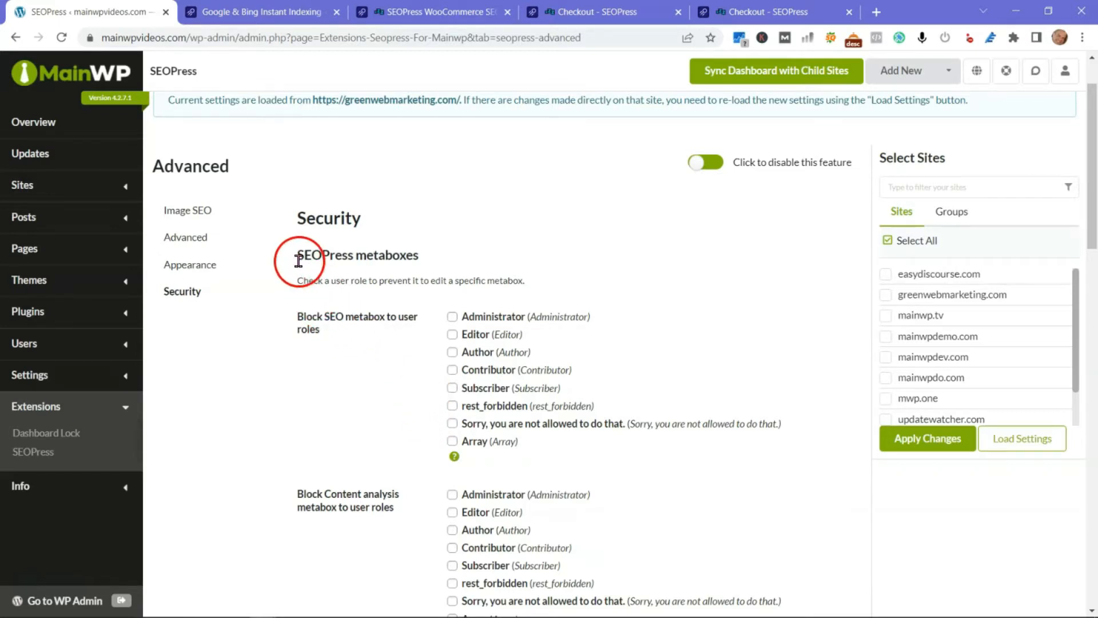
left_click_drag(298, 254, 421, 250)
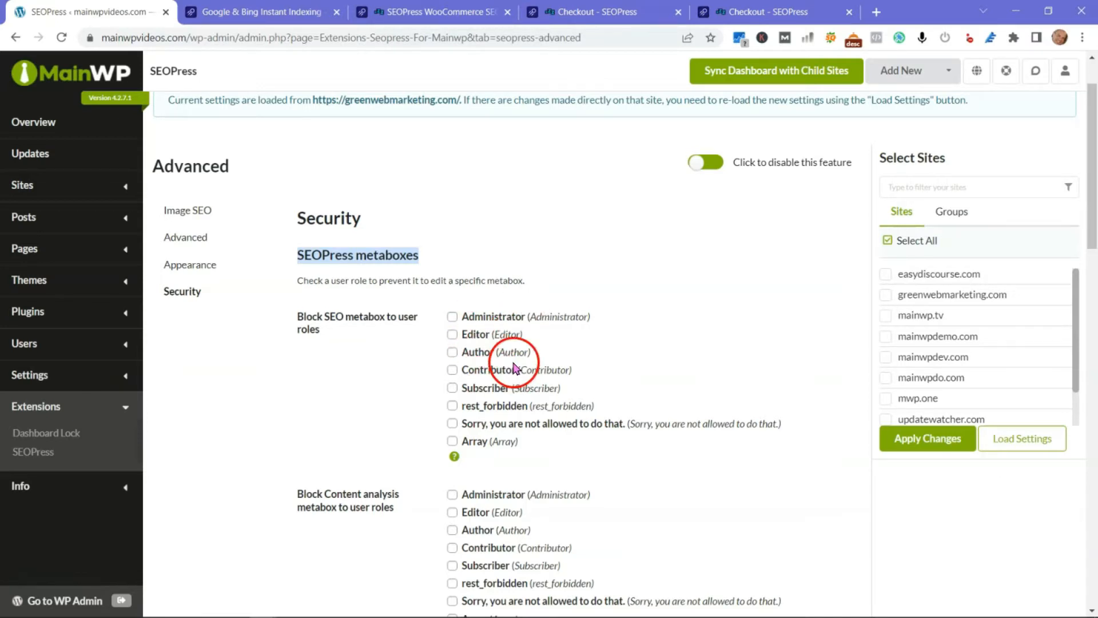
triple_click(298, 253)
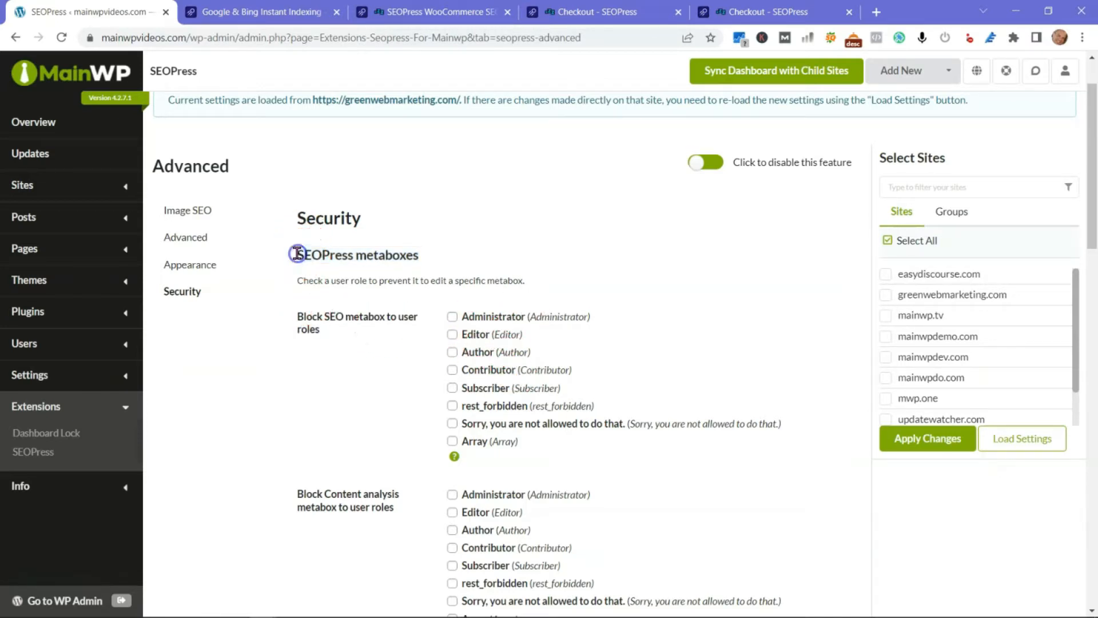
left_click(478, 246)
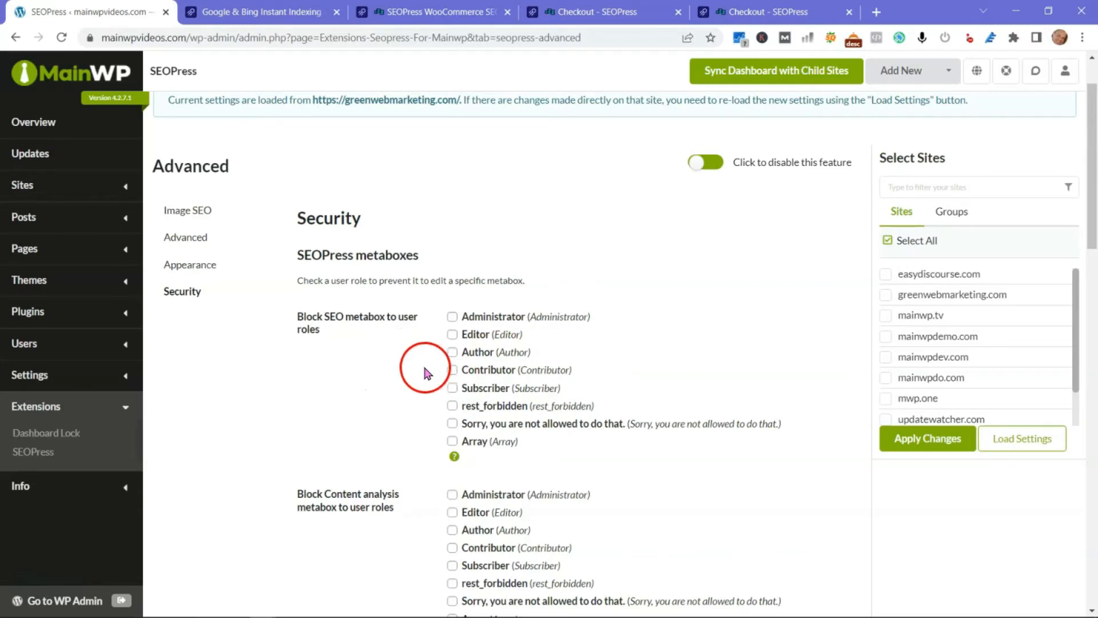
Find the SEOPress settings pages part of the Security section and highlight its heading.
scroll(289, 369, "down", 5)
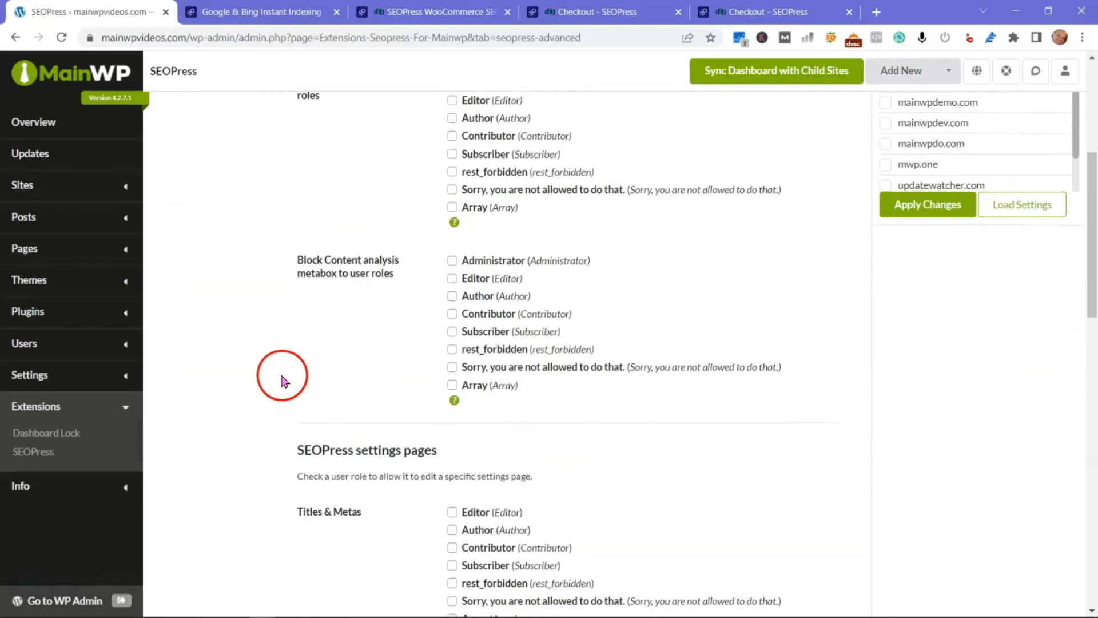
scroll(275, 378, "down", 4)
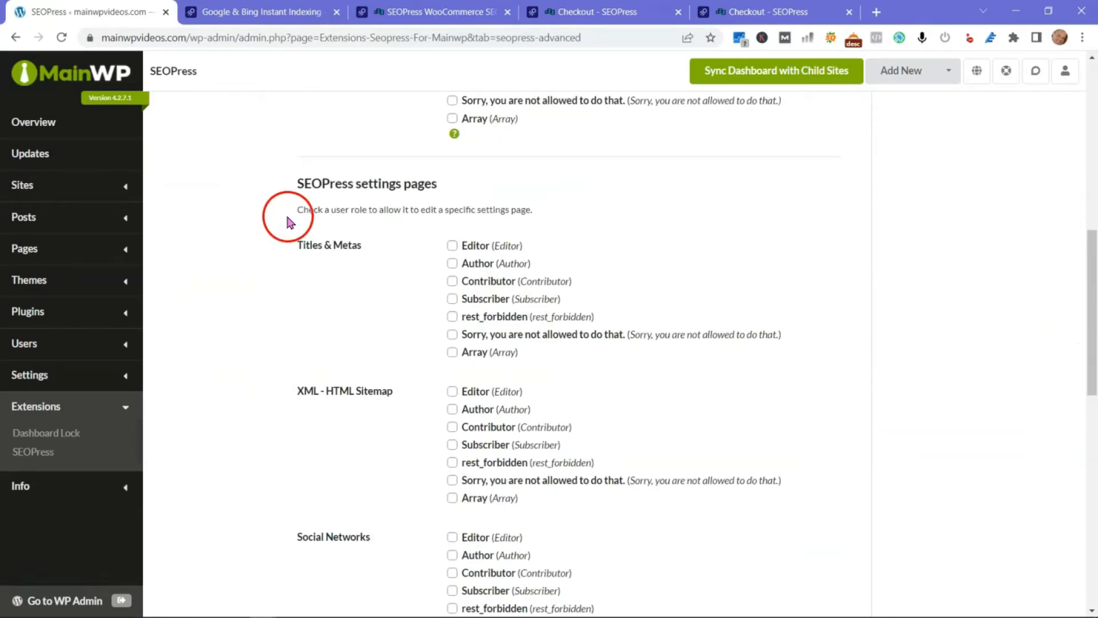
left_click_drag(301, 179, 451, 187)
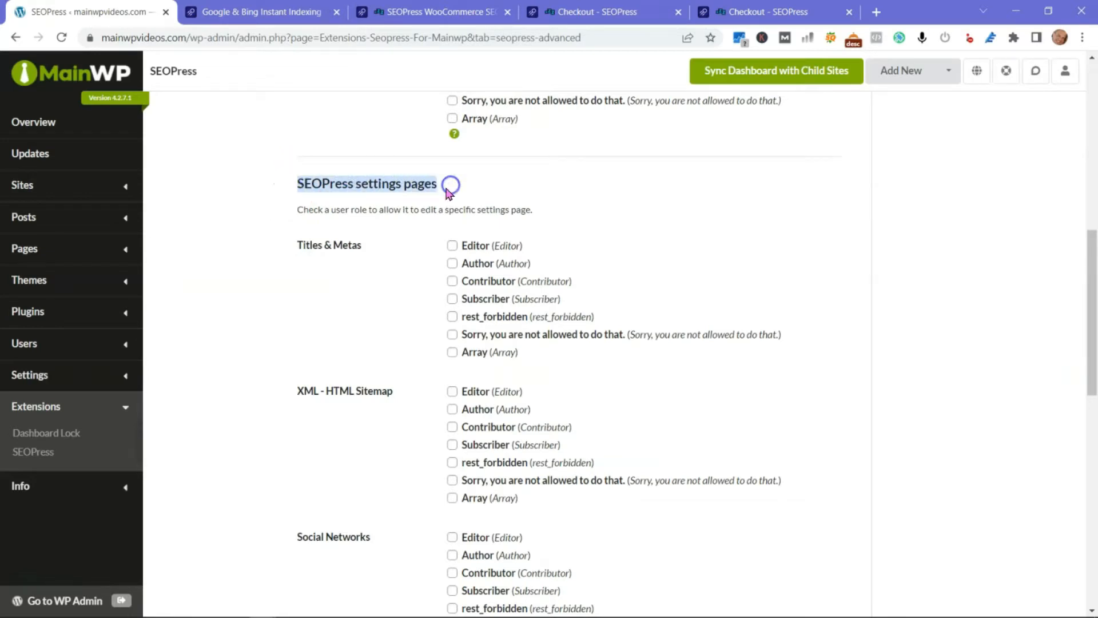
left_click(267, 296)
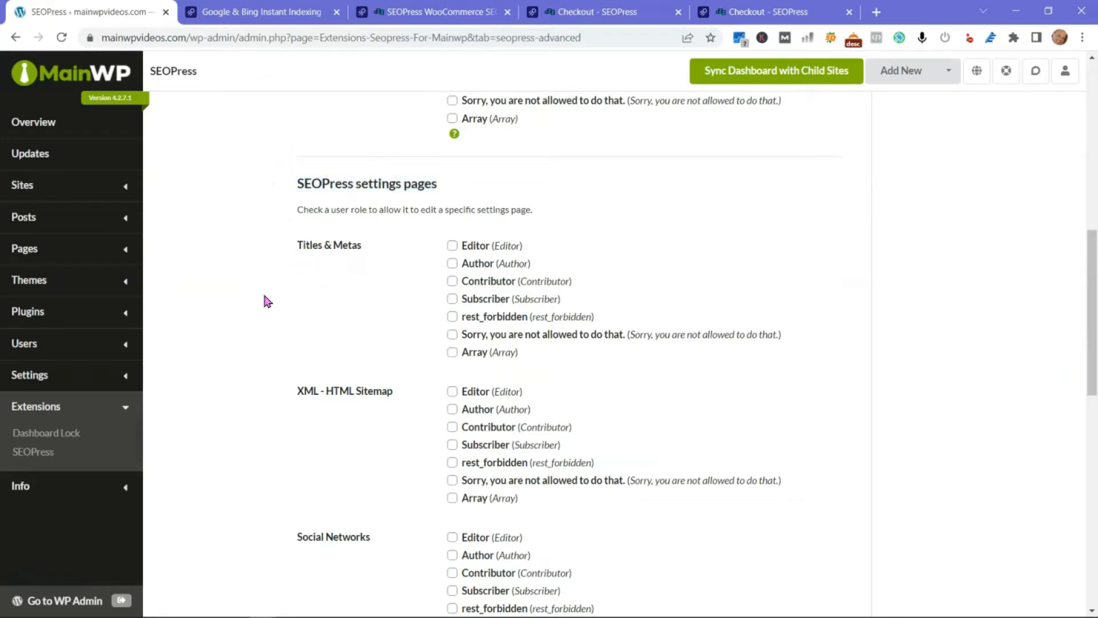
Allow the Editor, Author, rest_forbidden, "Sorry, you are not allowed to do that." and Array roles to edit the Titles & Metas settings page.
left_click(452, 246)
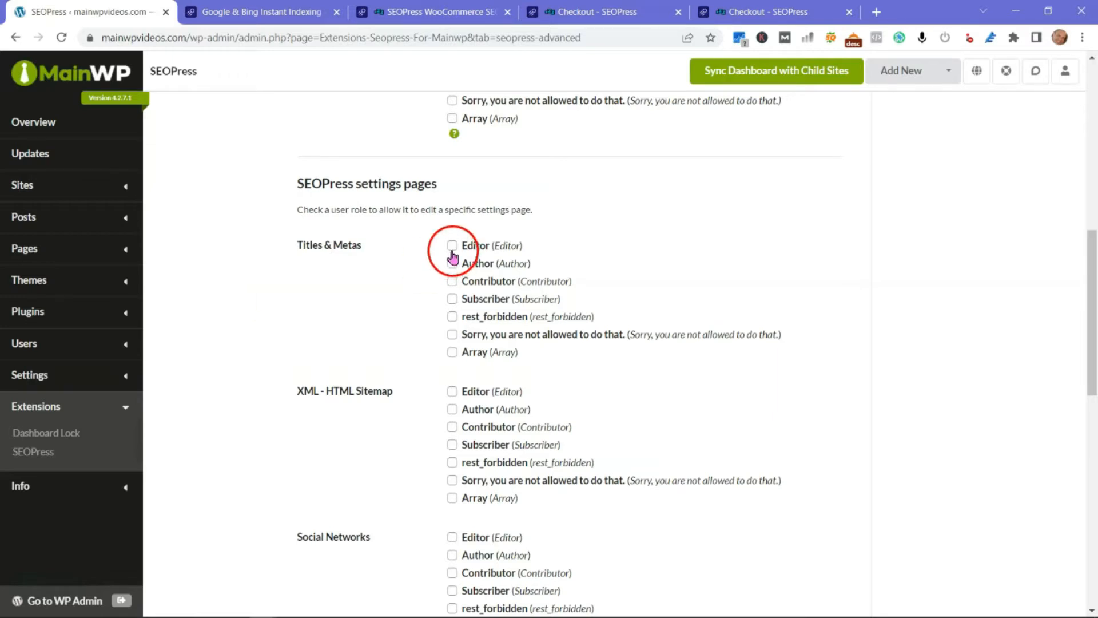
left_click(452, 264)
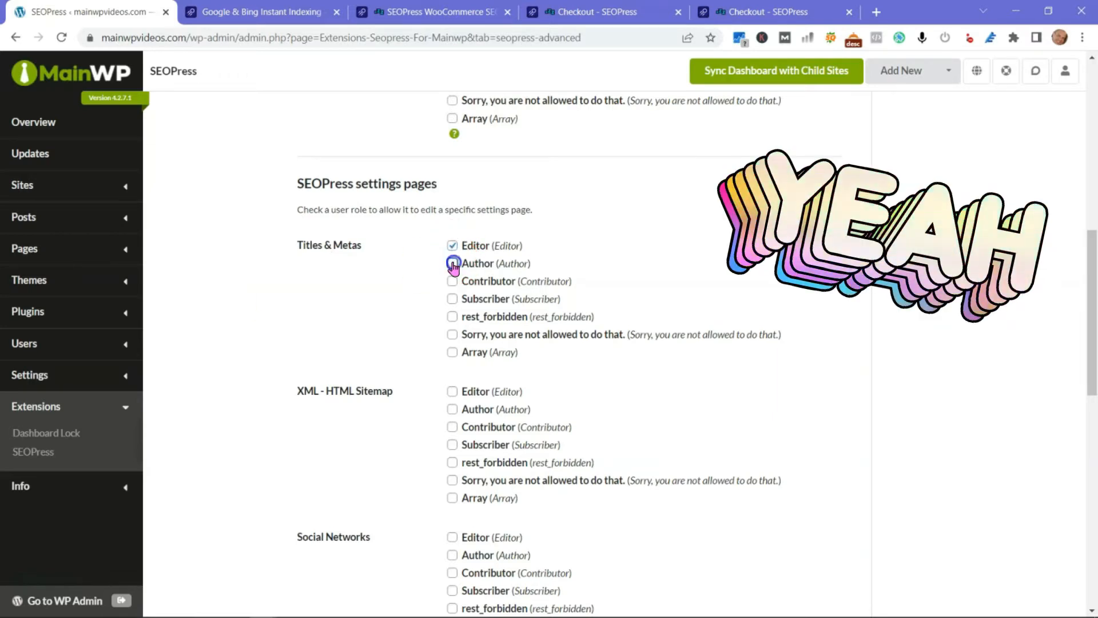
left_click(452, 281)
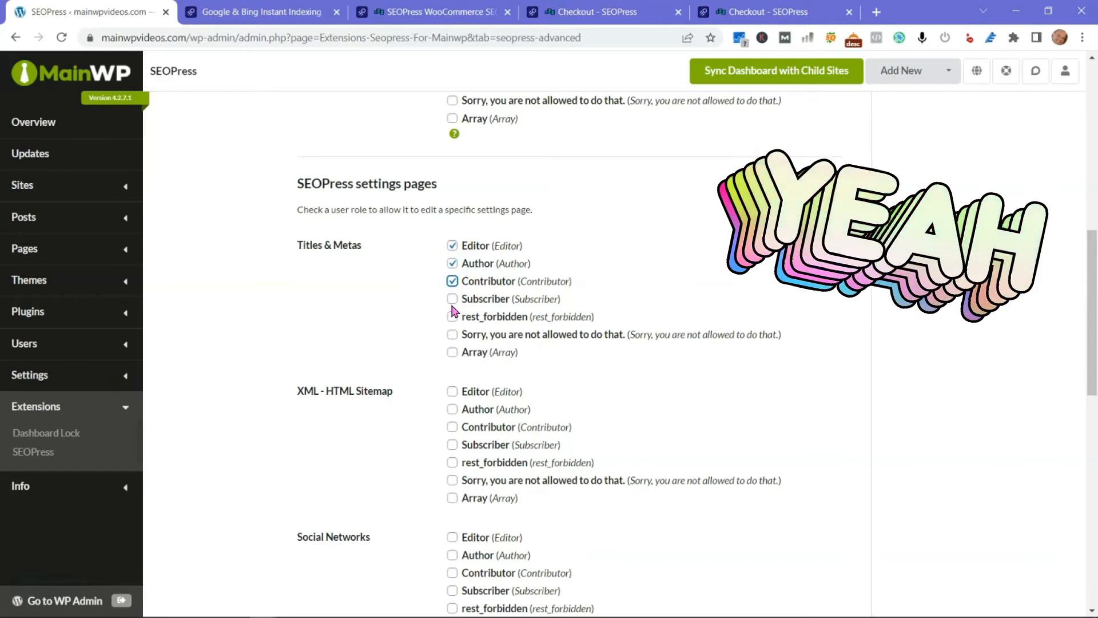
left_click(452, 281)
left_click(452, 316)
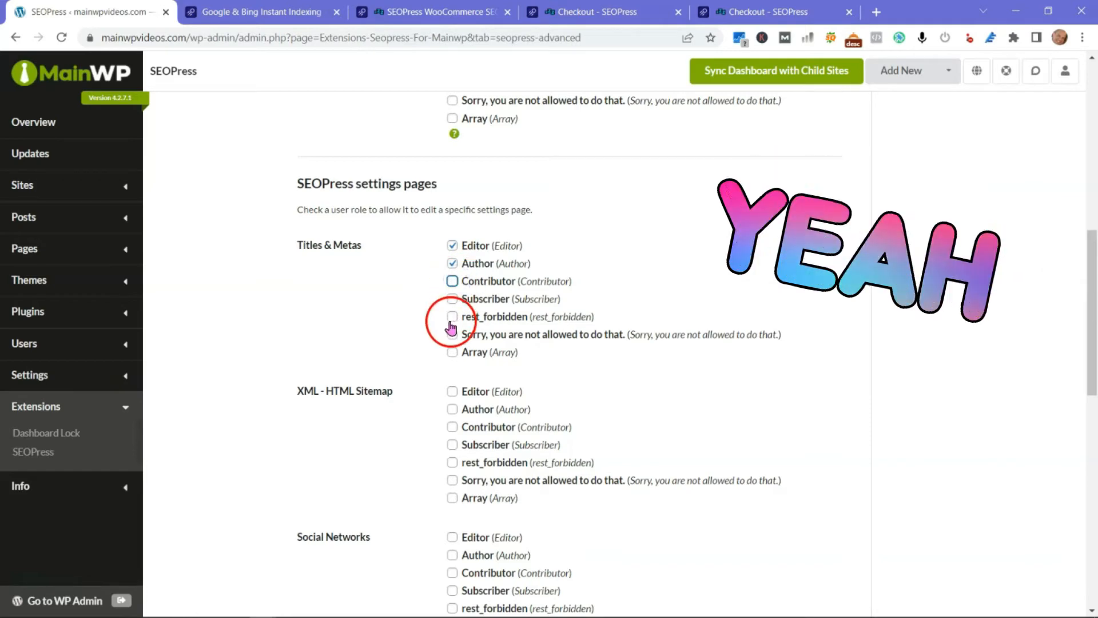
left_click(452, 335)
left_click(452, 351)
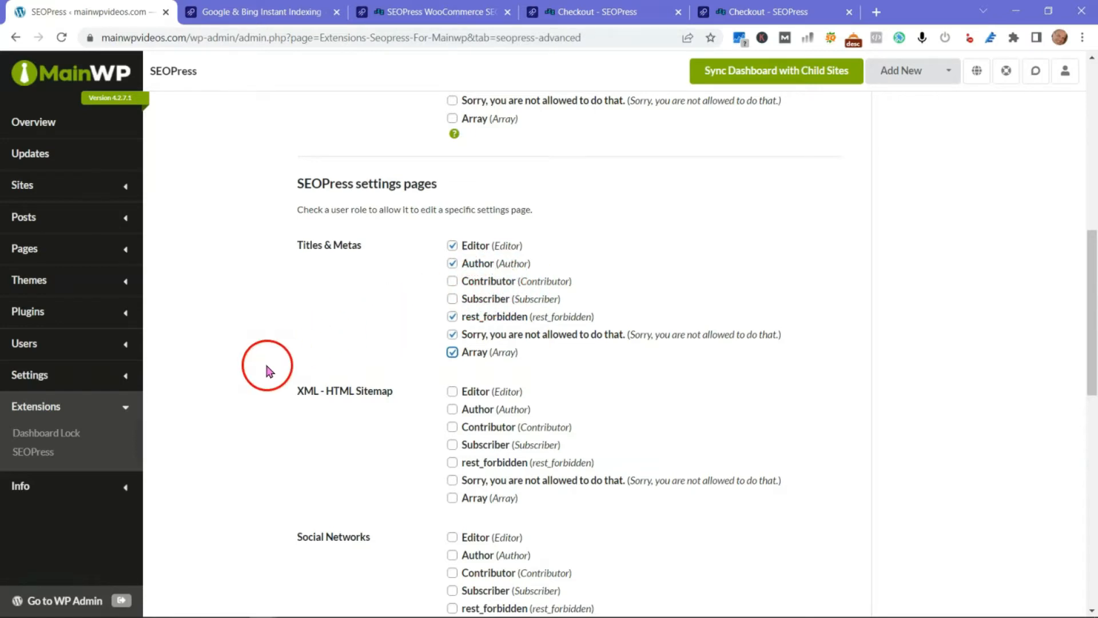
For the Advanced settings page, allow the Author, Contributor, Subscriber, rest_forbidden and "Sorry, you are not allowed to do that." roles, leaving Editor unchecked.
scroll(266, 367, "down", 6)
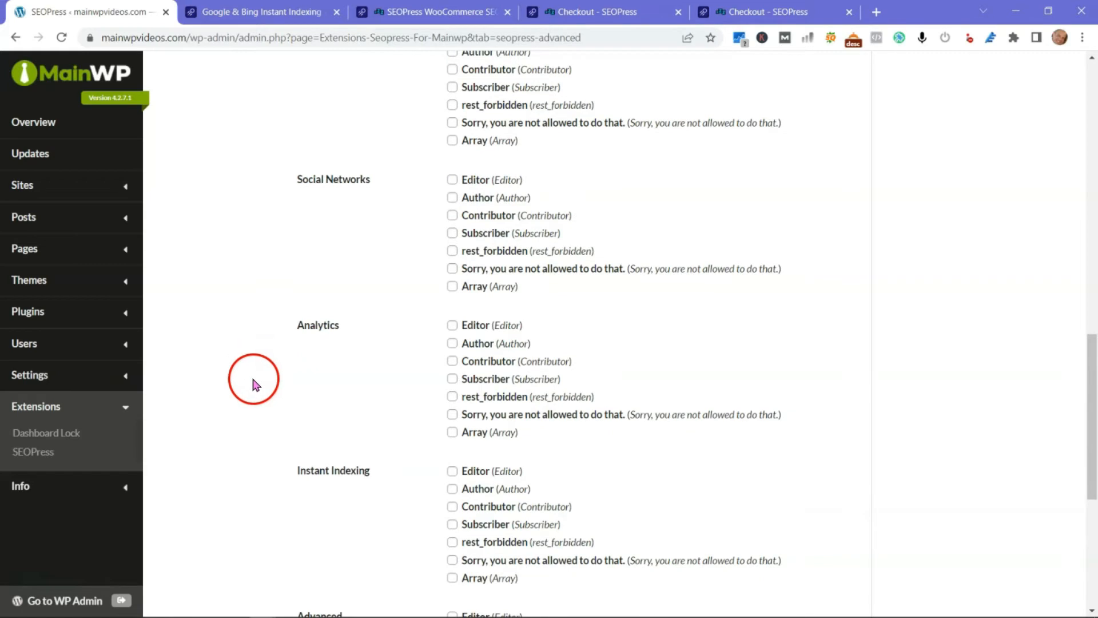
scroll(242, 434, "up", 8)
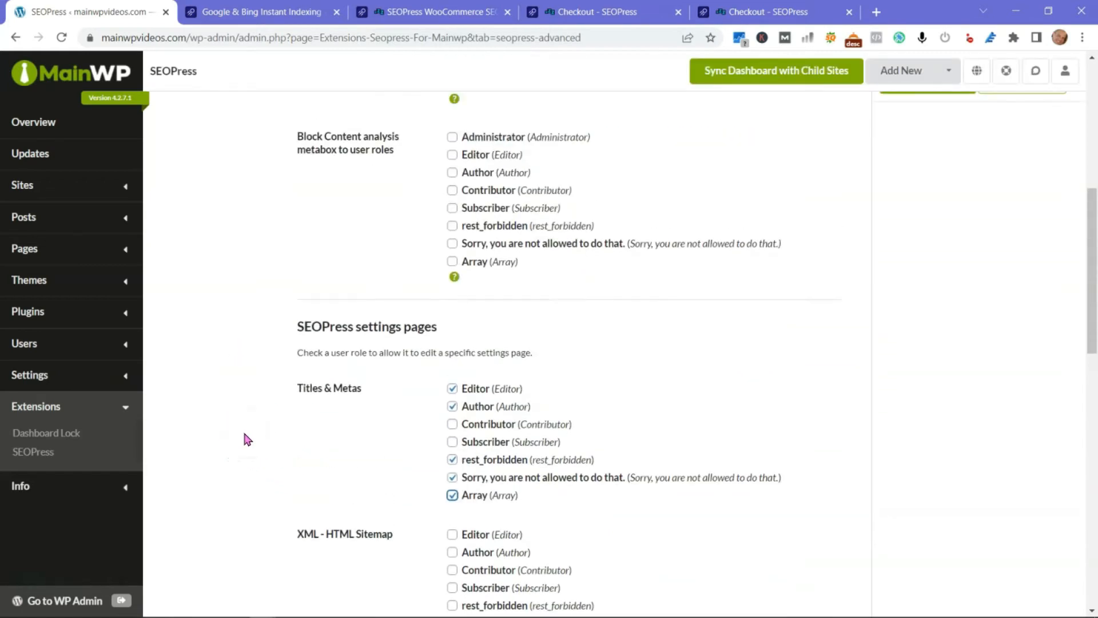
scroll(250, 435, "down", 6)
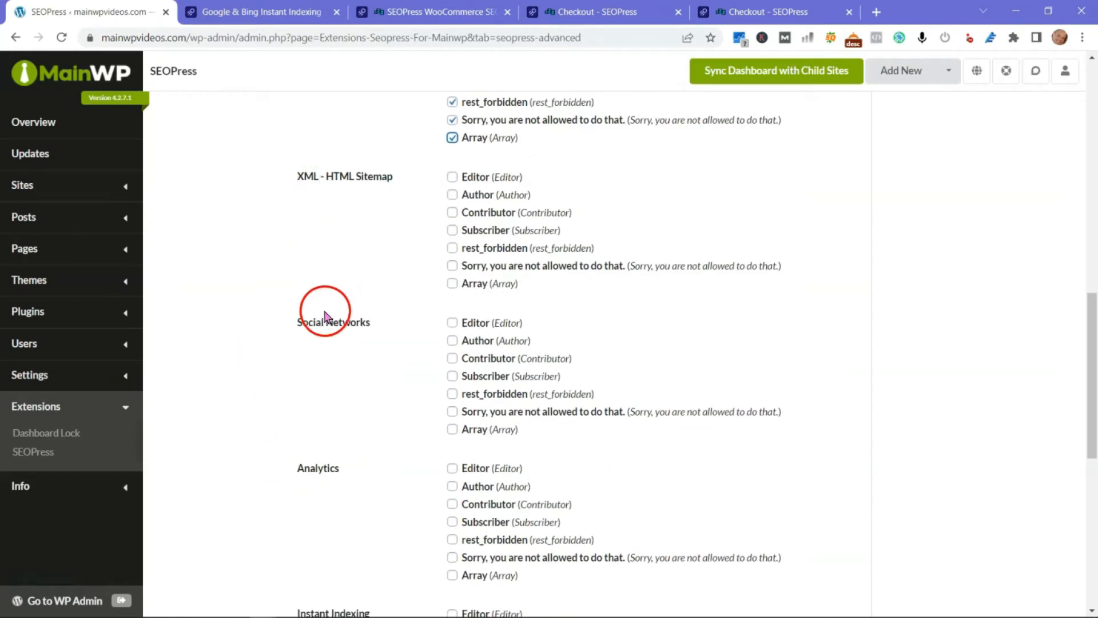
scroll(371, 362, "down", 4)
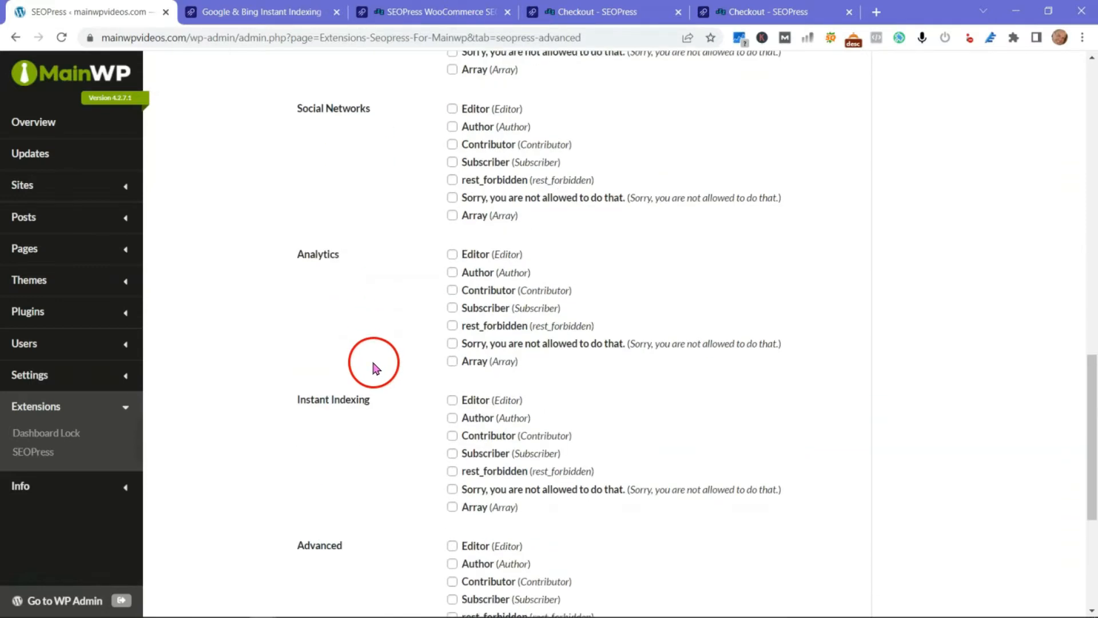
scroll(373, 360, "down", 5)
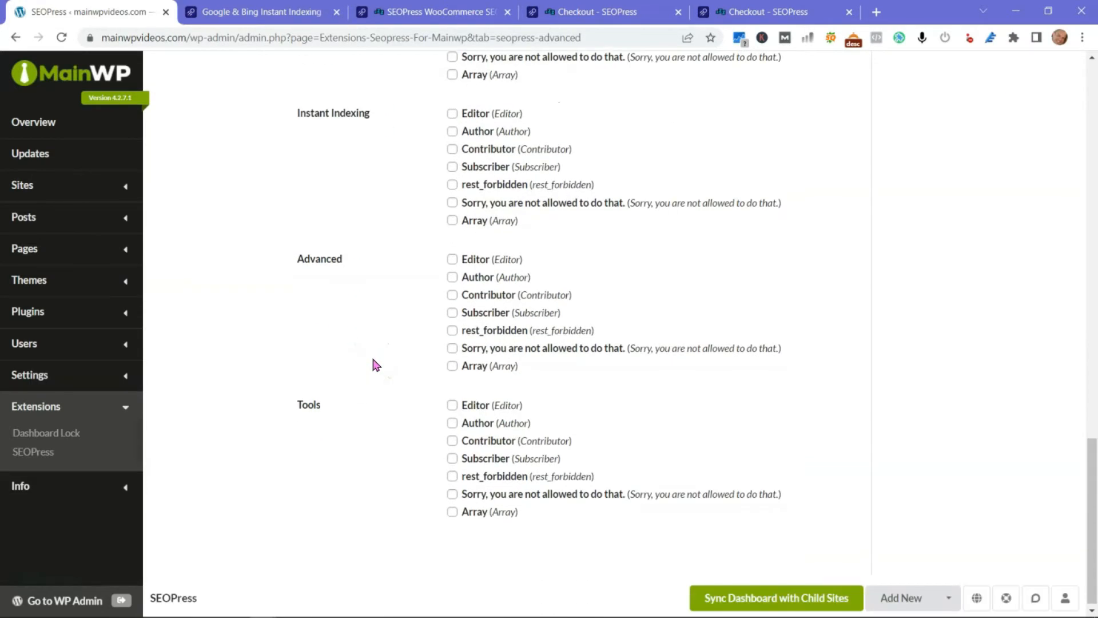
left_click(452, 258)
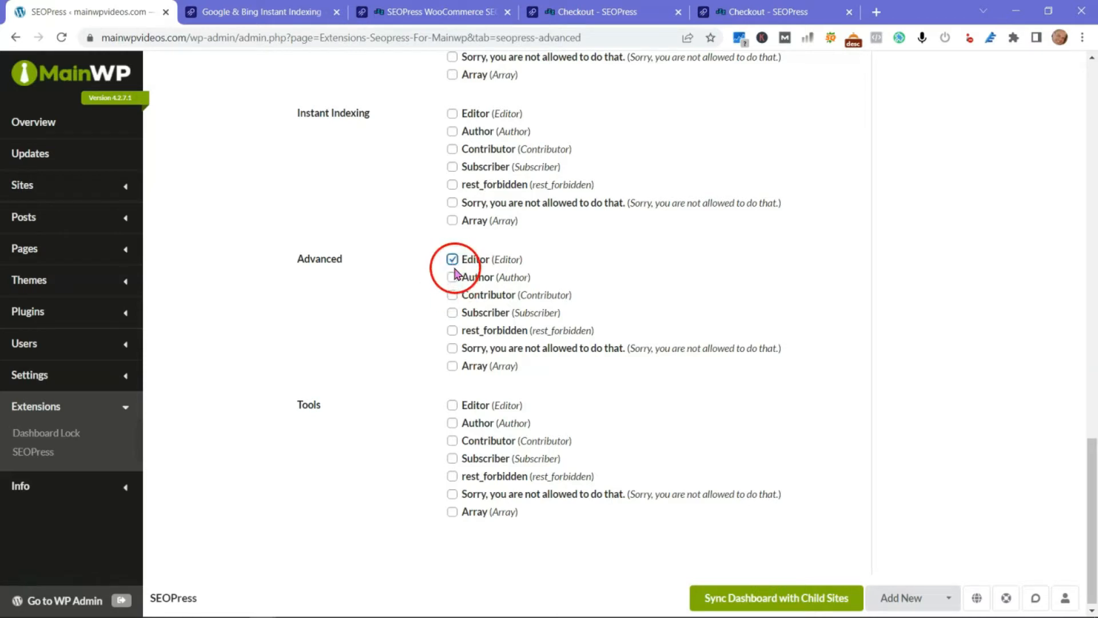
left_click(452, 260)
left_click(452, 277)
left_click(452, 295)
left_click(452, 314)
left_click(452, 331)
left_click(452, 348)
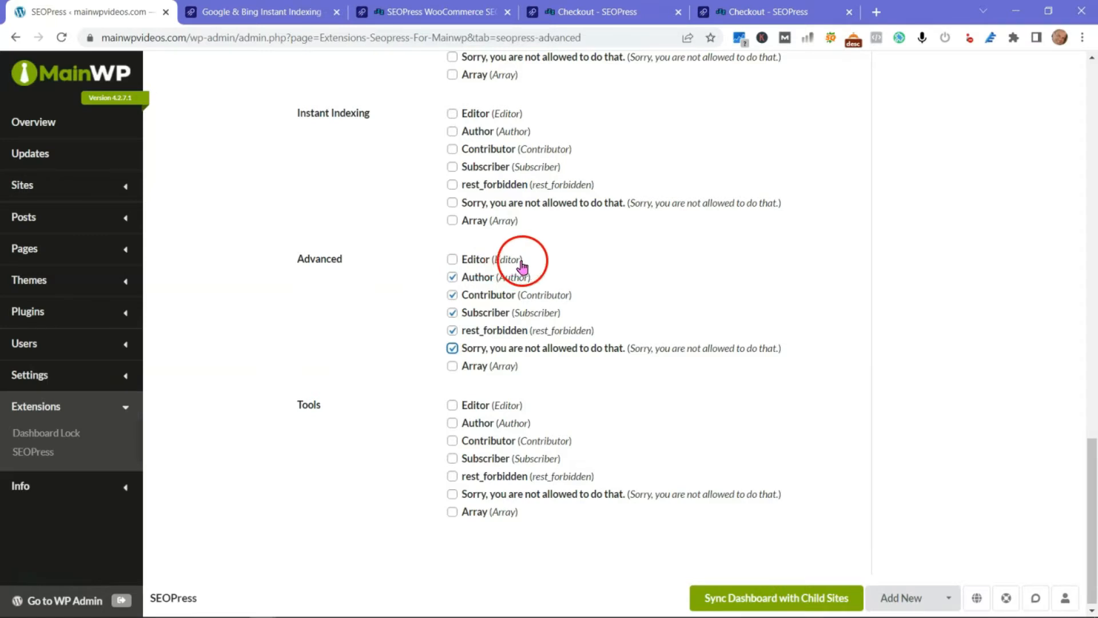
Highlight the Editor role in the role list for the Advanced settings page.
left_click_drag(520, 264, 465, 267)
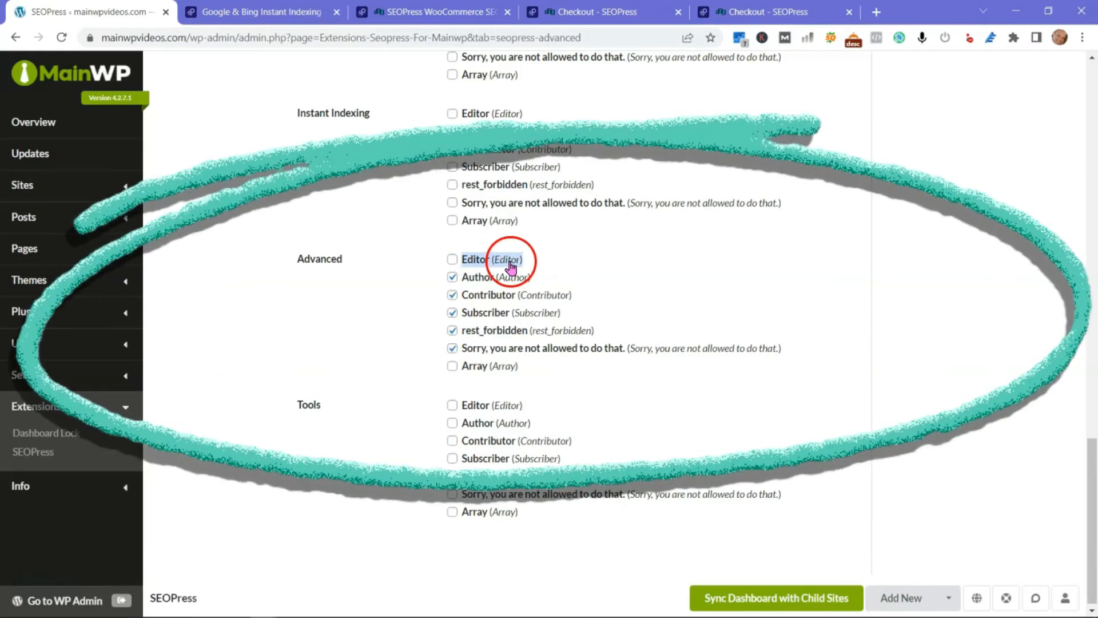
scroll(356, 391, "up", 8)
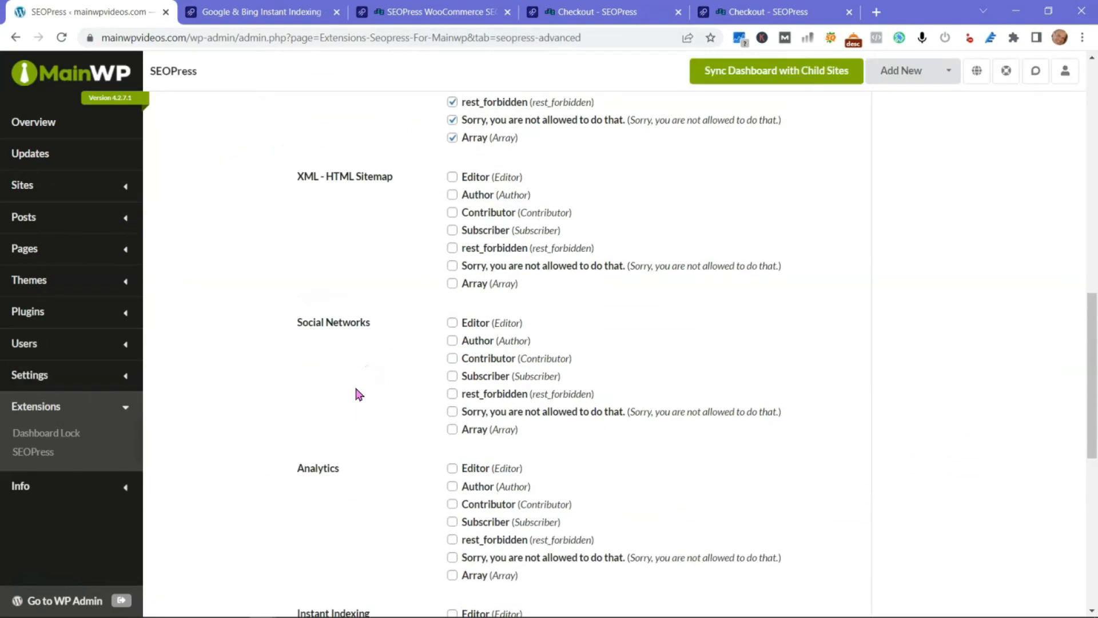
scroll(355, 395, "up", 10)
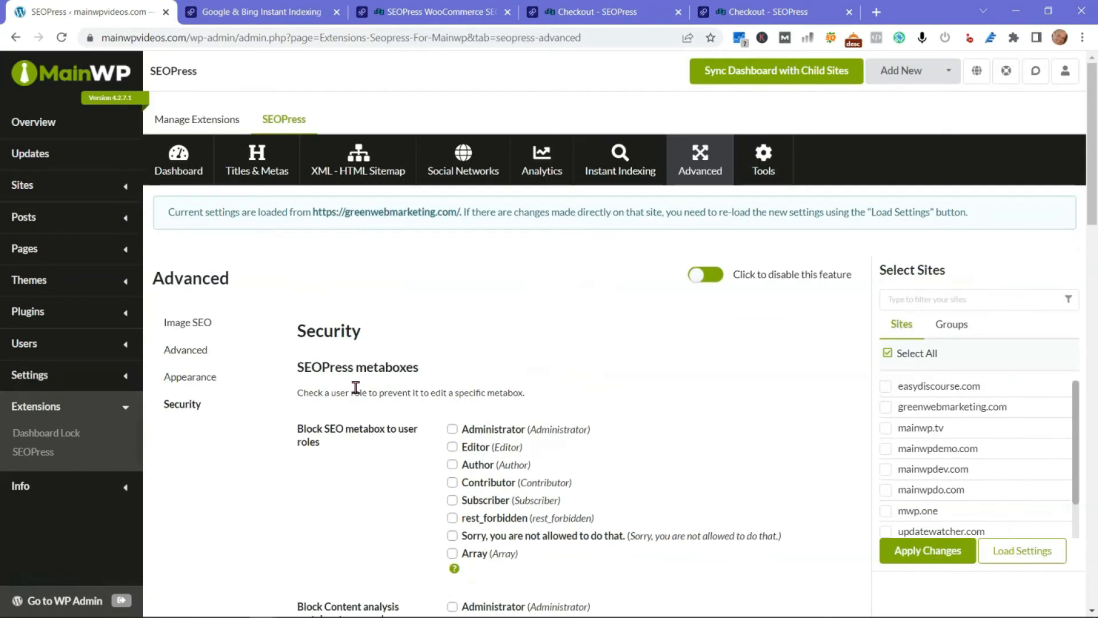
In the Appearance section, enable the universal SEO metabox for the Block Editor (Gutenberg), leaving the option to disable it unchecked.
left_click(184, 375)
left_click(278, 367)
scroll(278, 367, "down", 4)
left_click(221, 150)
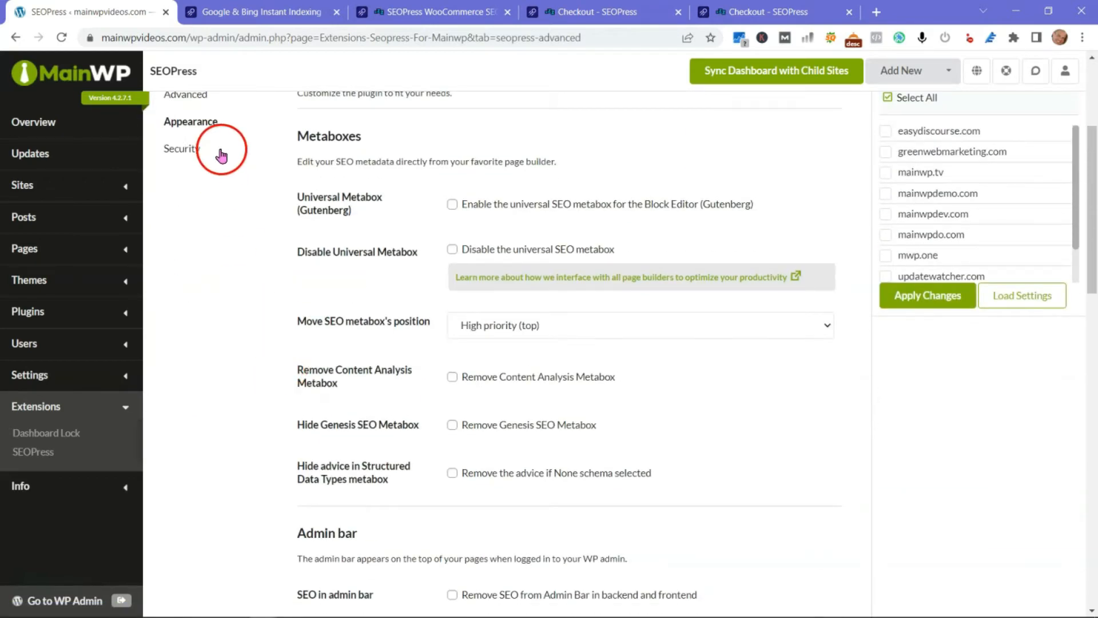
left_click(453, 205)
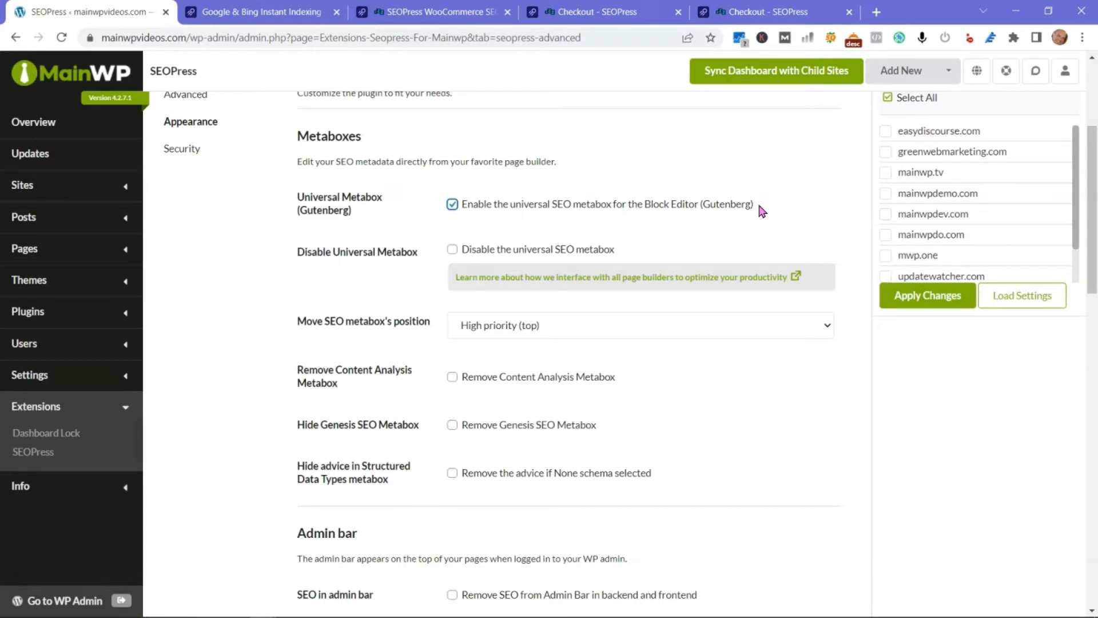
left_click(453, 250)
scroll(425, 371, "down", 2)
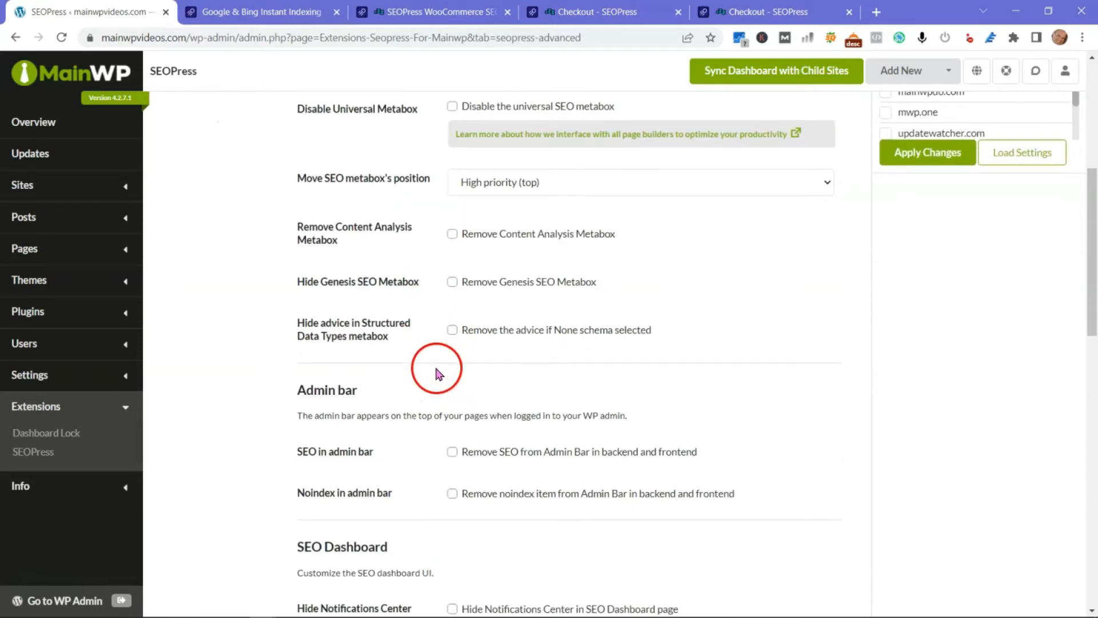
Select all child sites as targets for the settings and look through the site list.
scroll(457, 359, "up", 5)
left_click(888, 240)
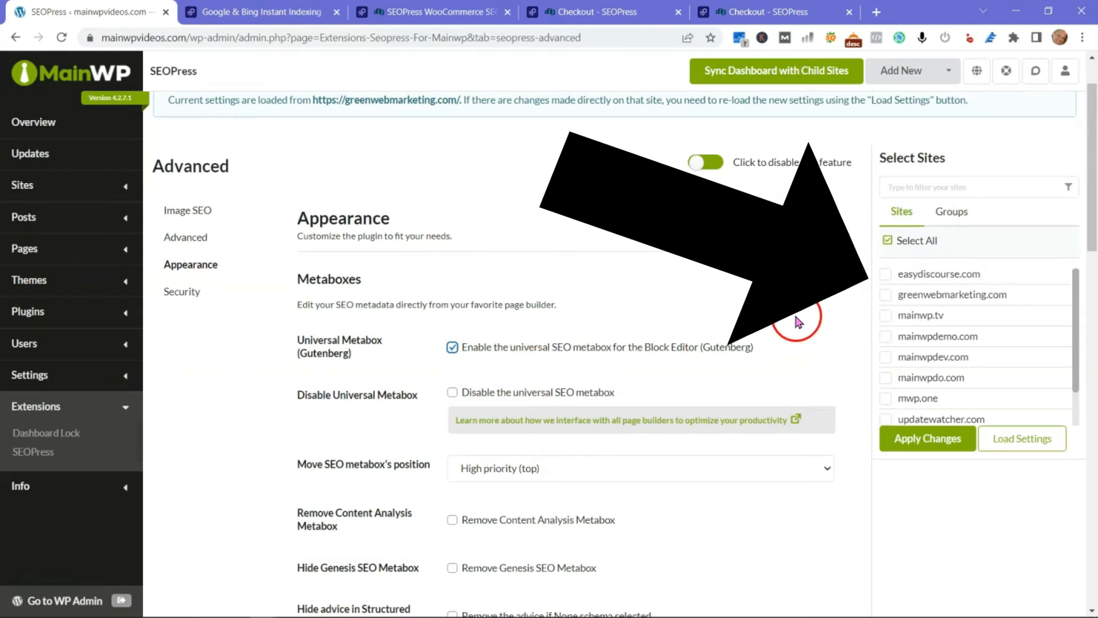
left_click(890, 240)
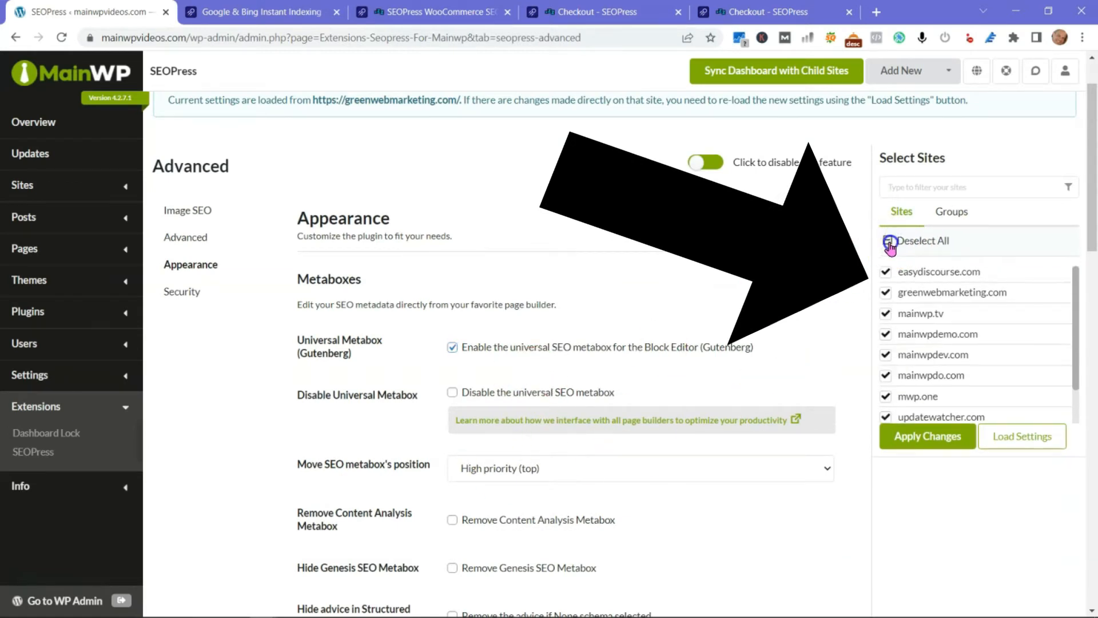
scroll(912, 301, "down", 2)
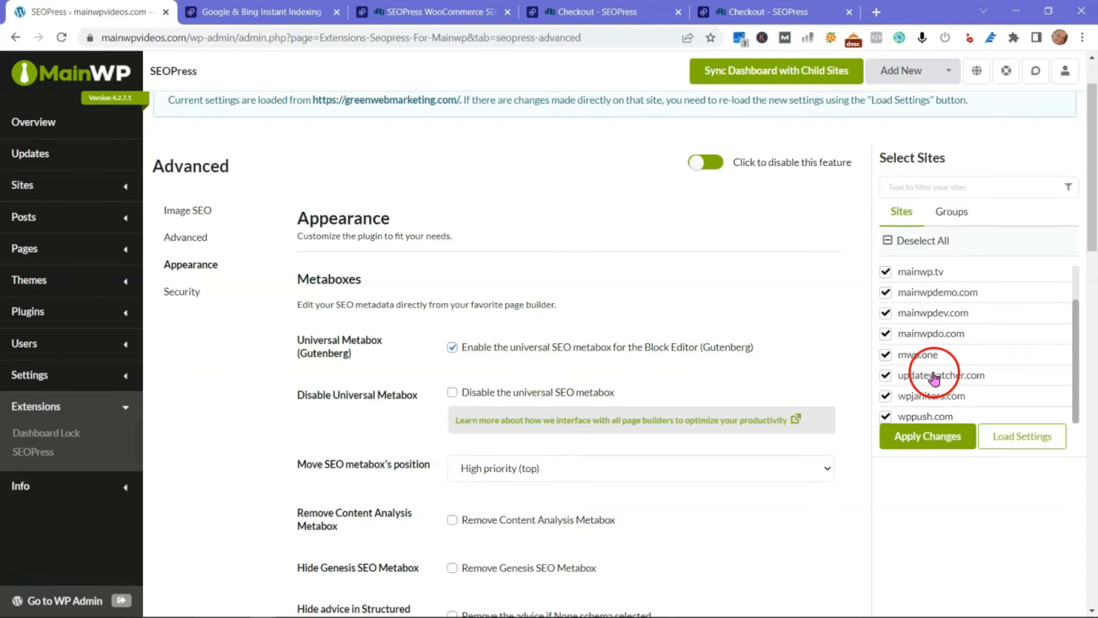
scroll(942, 317, "up", 2)
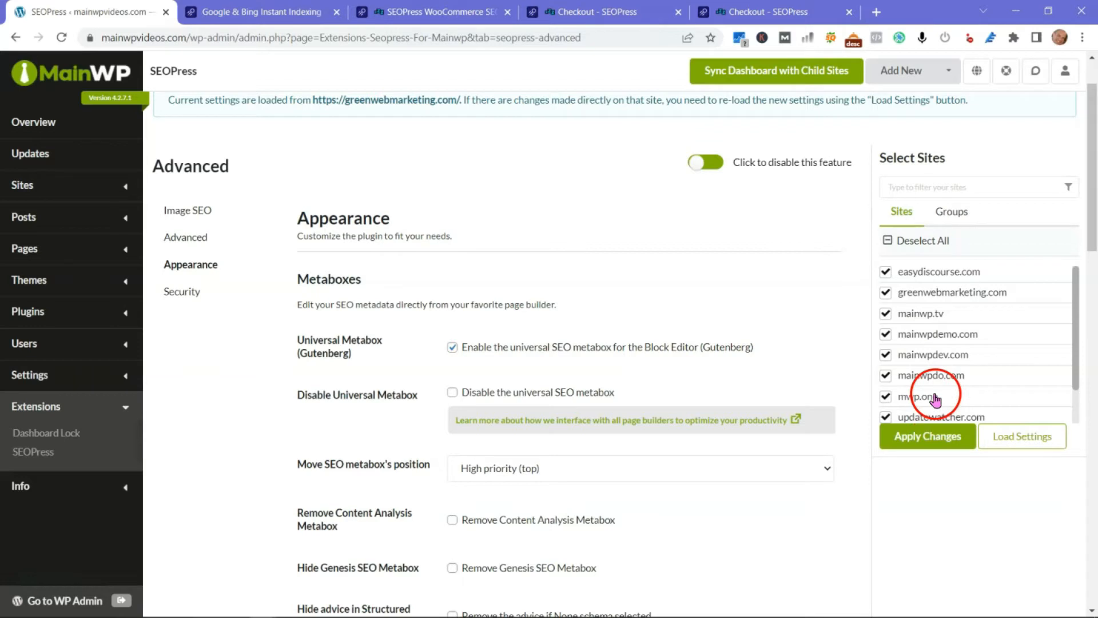
scroll(935, 399, "down", 2)
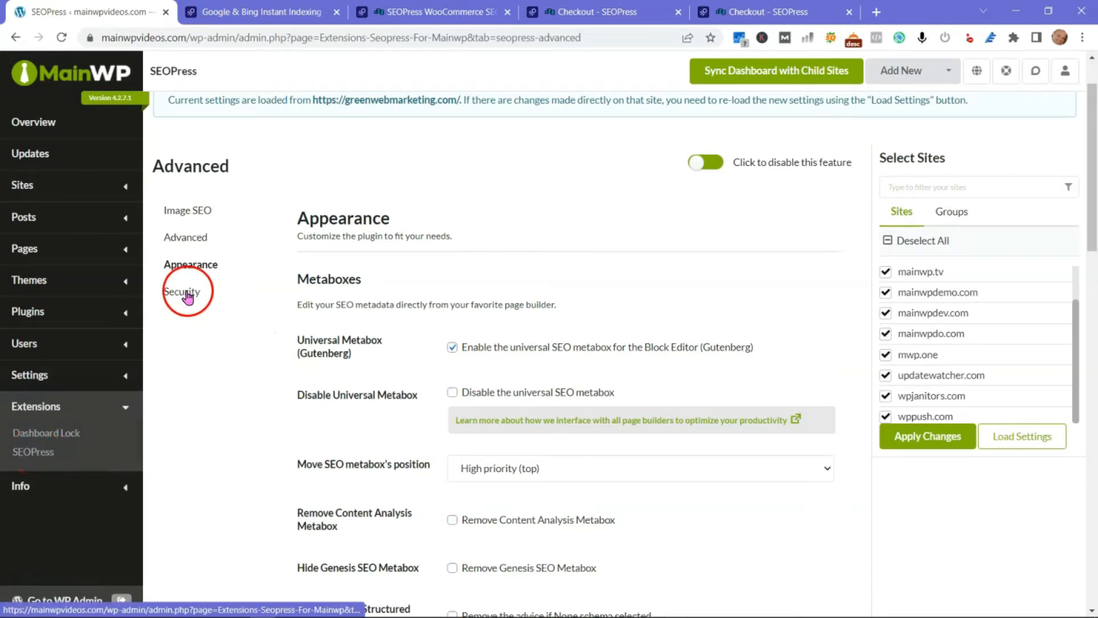
Open the Advanced section's own Advanced options and highlight the "Remove /product-category/ in URL" setting and its WooCommerce requirement.
left_click(180, 235)
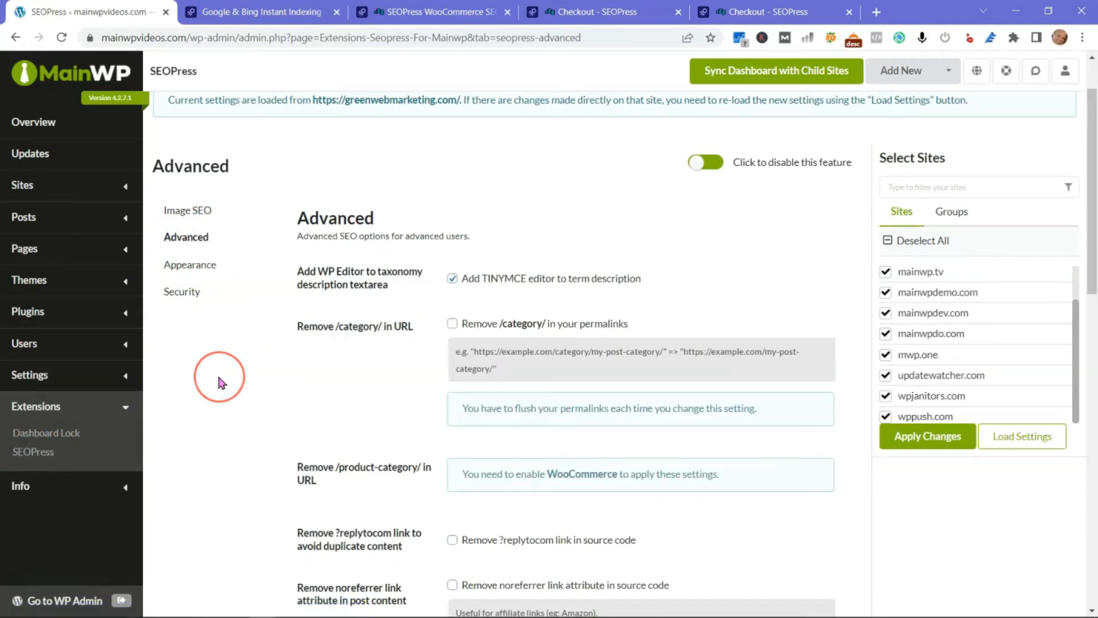
scroll(219, 377, "down", 1)
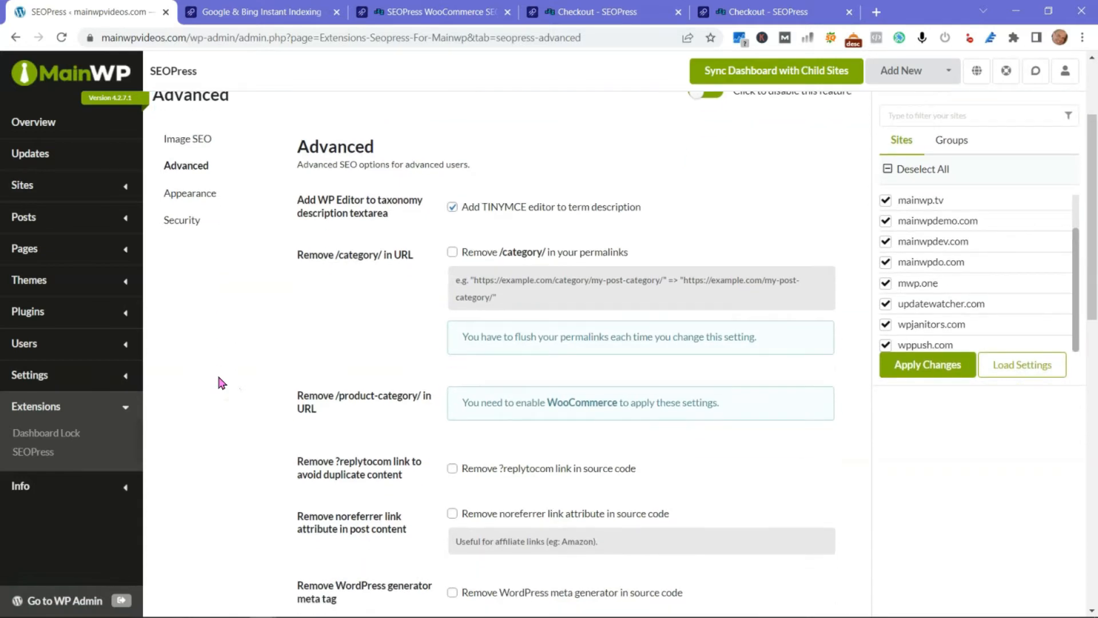
scroll(218, 372, "down", 2)
left_click(298, 251)
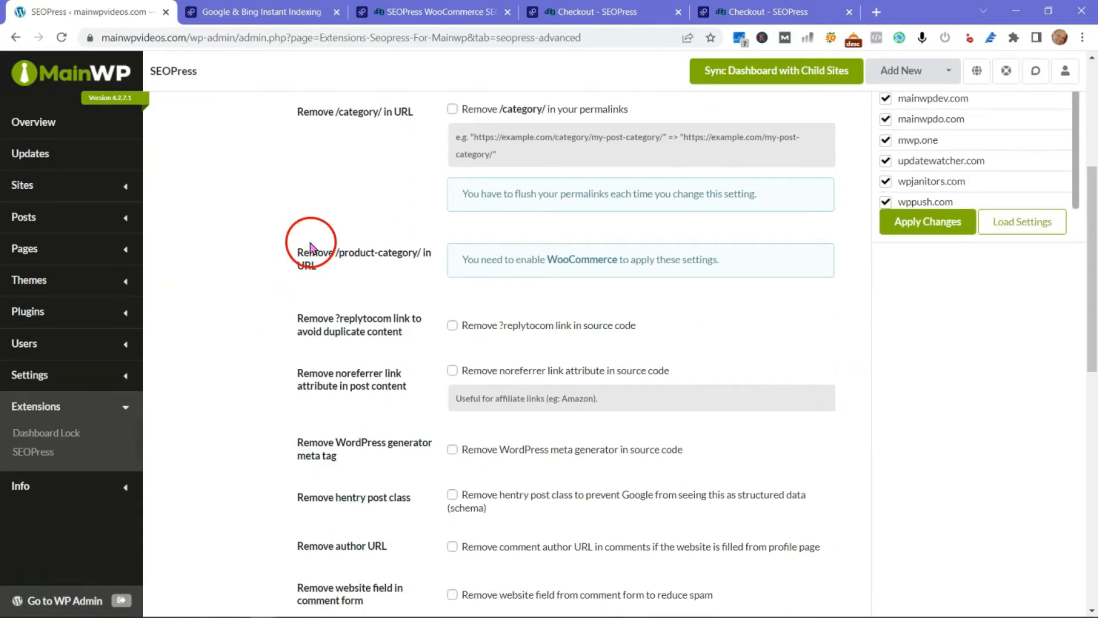
left_click_drag(298, 251, 370, 267)
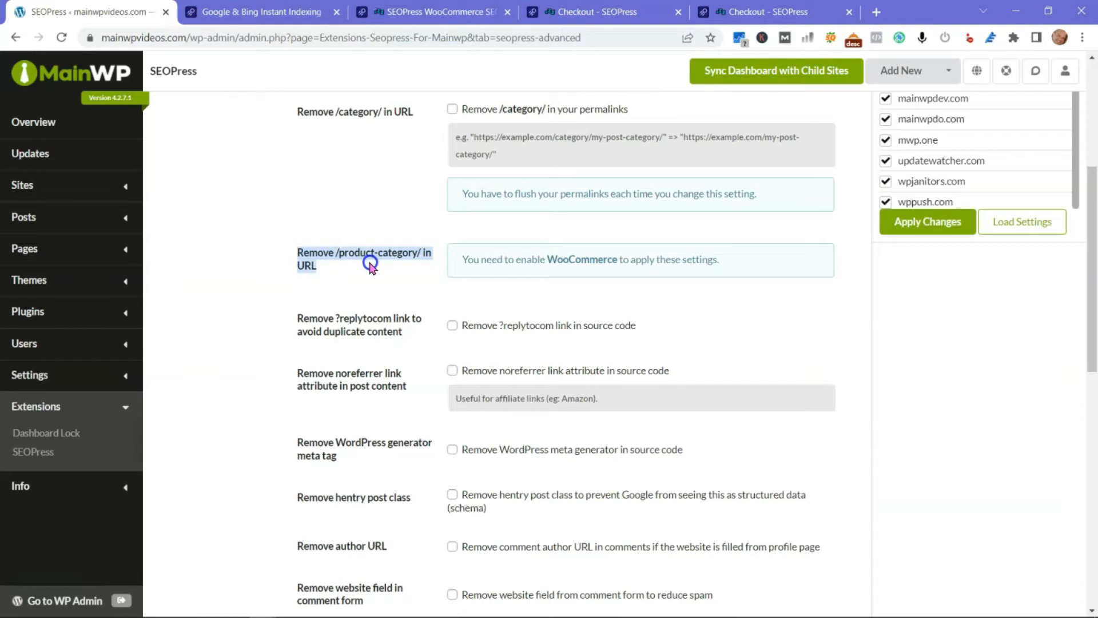
double_click(601, 261)
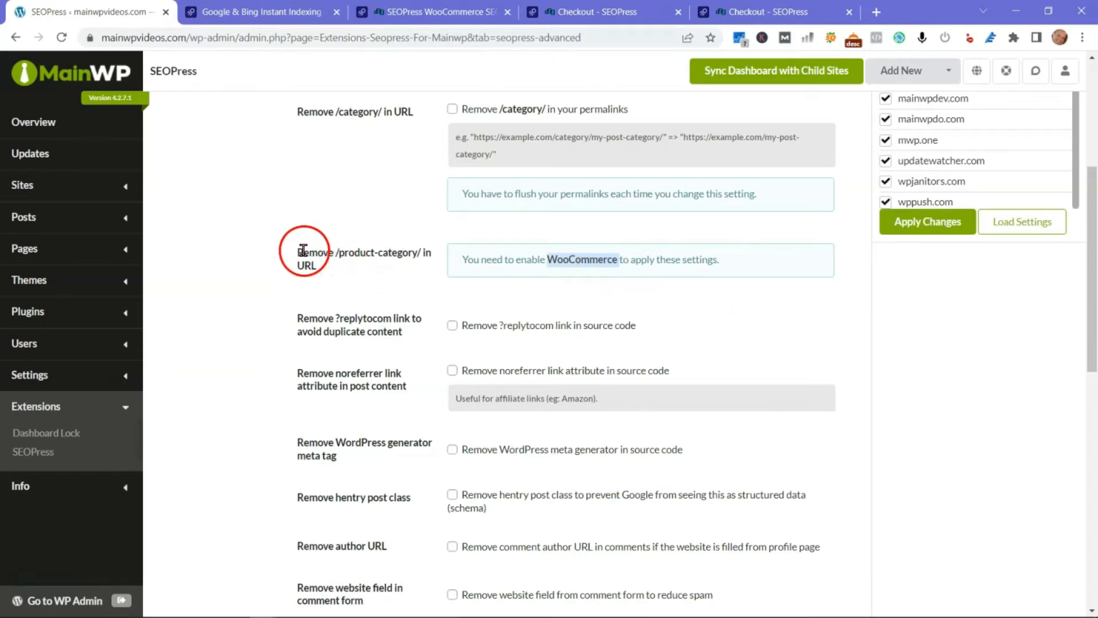
left_click_drag(295, 253, 328, 270)
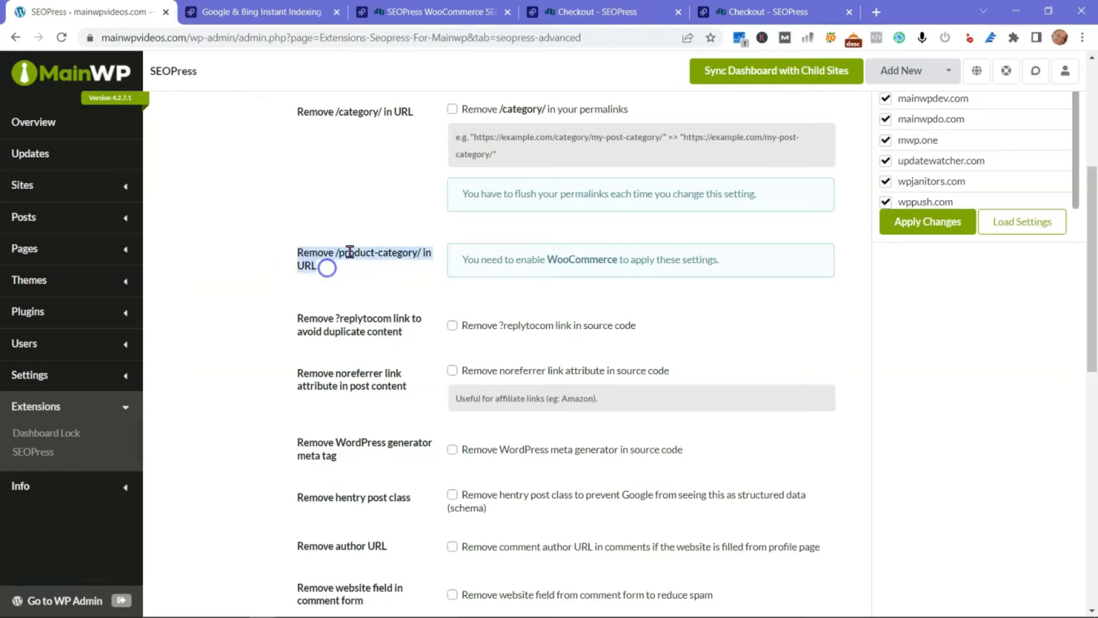
left_click(338, 250)
left_click_drag(337, 250, 427, 250)
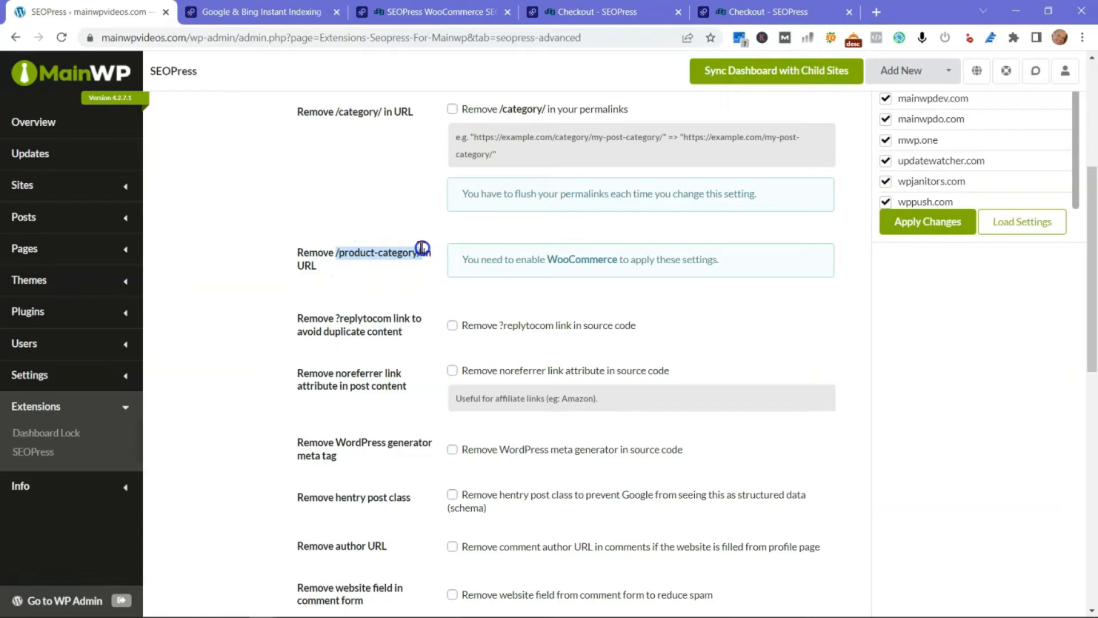
left_click(274, 353)
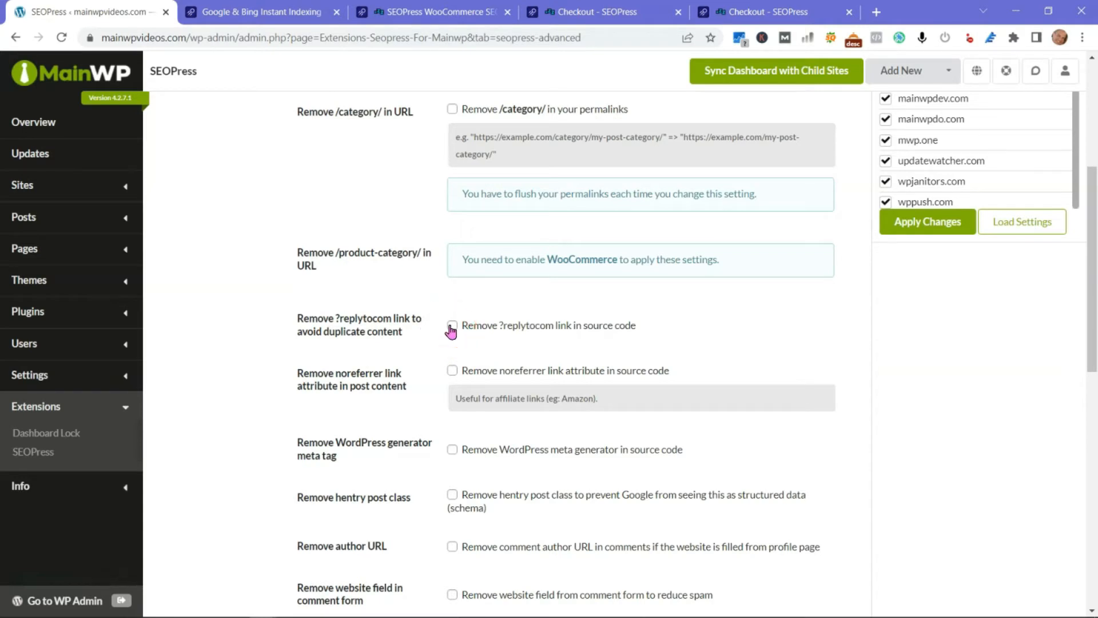
Enable removal of the Windows Live Writer, RSD and WordPress shortlink meta tags in the Advanced options.
scroll(451, 331, "down", 3)
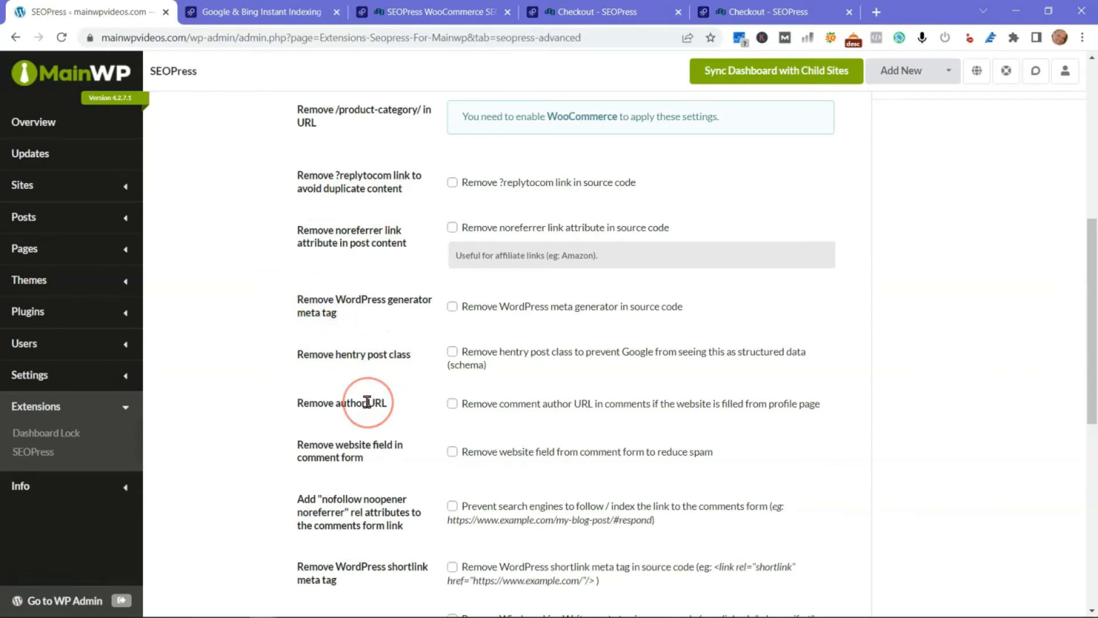
scroll(367, 402, "down", 3)
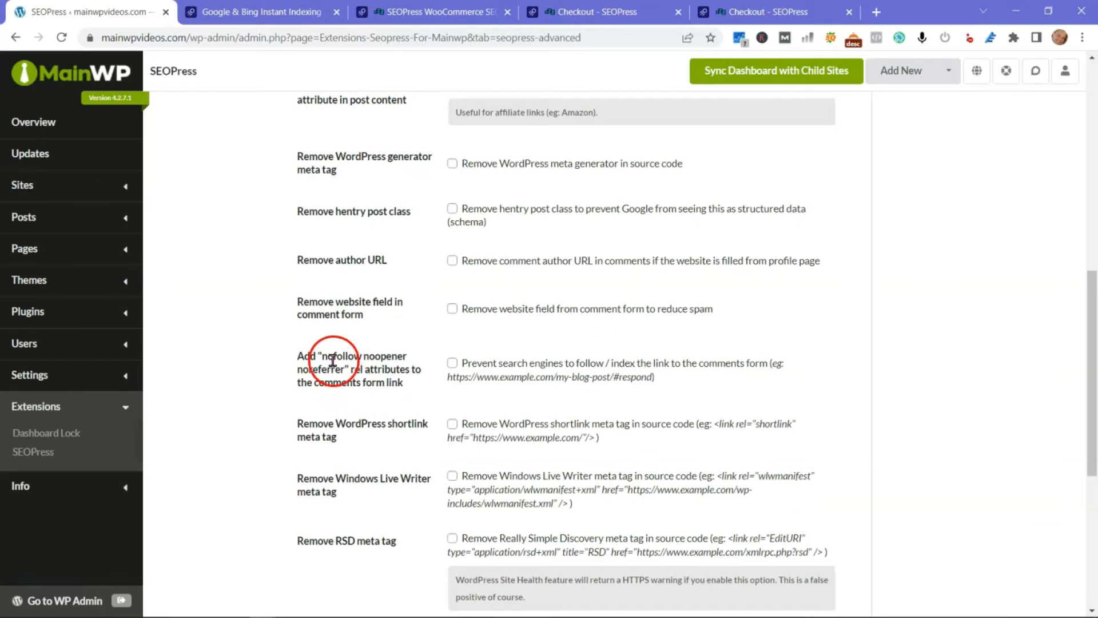
scroll(330, 363, "down", 3)
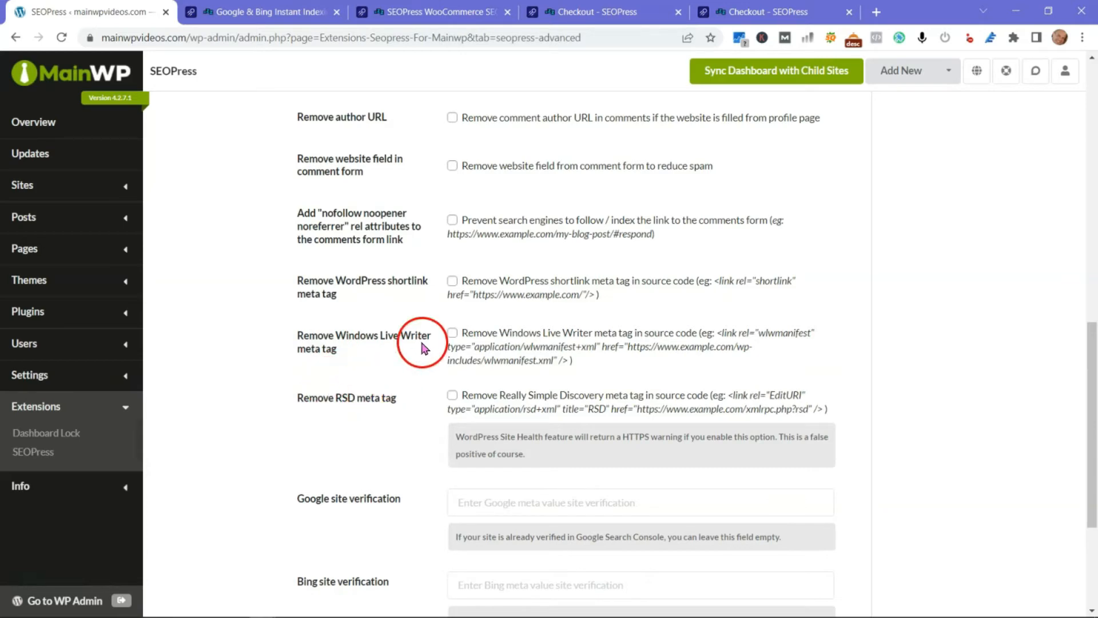
left_click(453, 334)
left_click(452, 395)
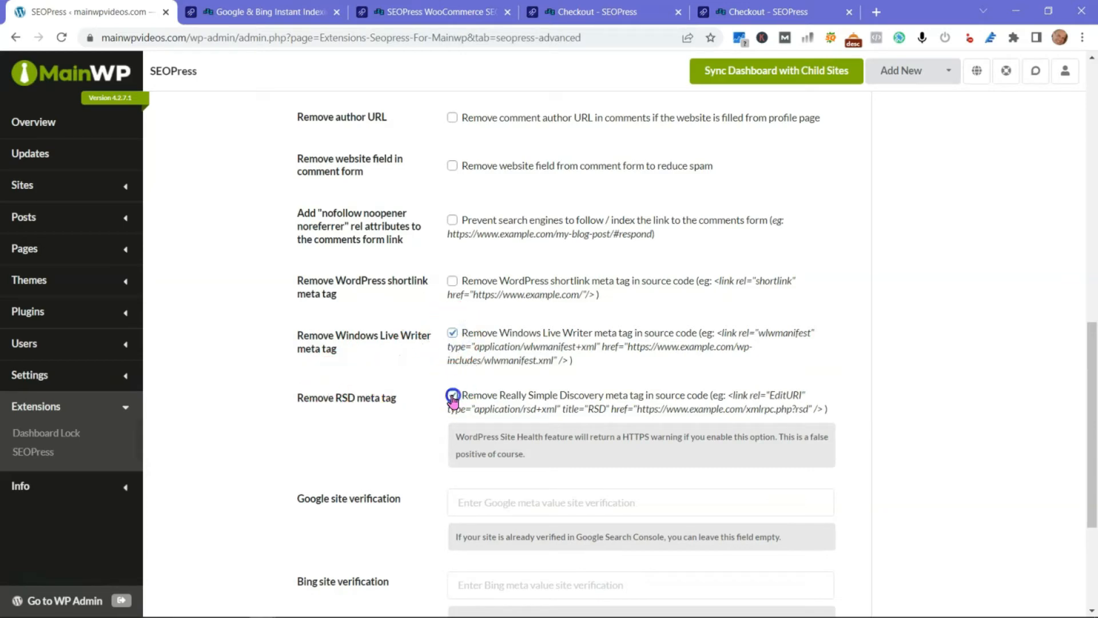
left_click(452, 281)
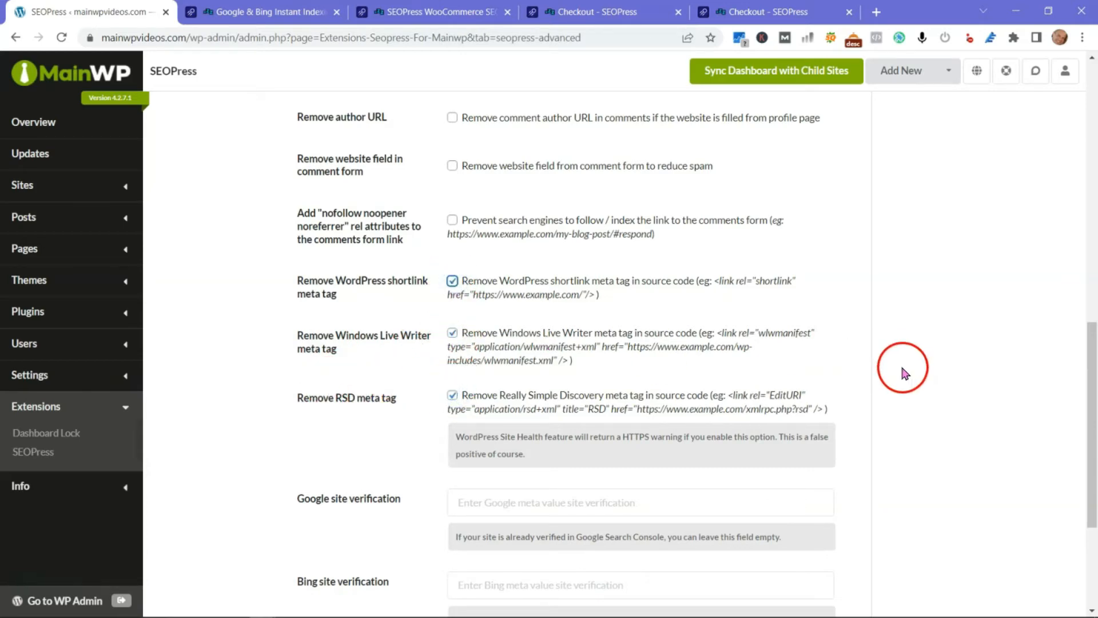
scroll(901, 364, "up", 9)
left_click(887, 98)
left_click(887, 98)
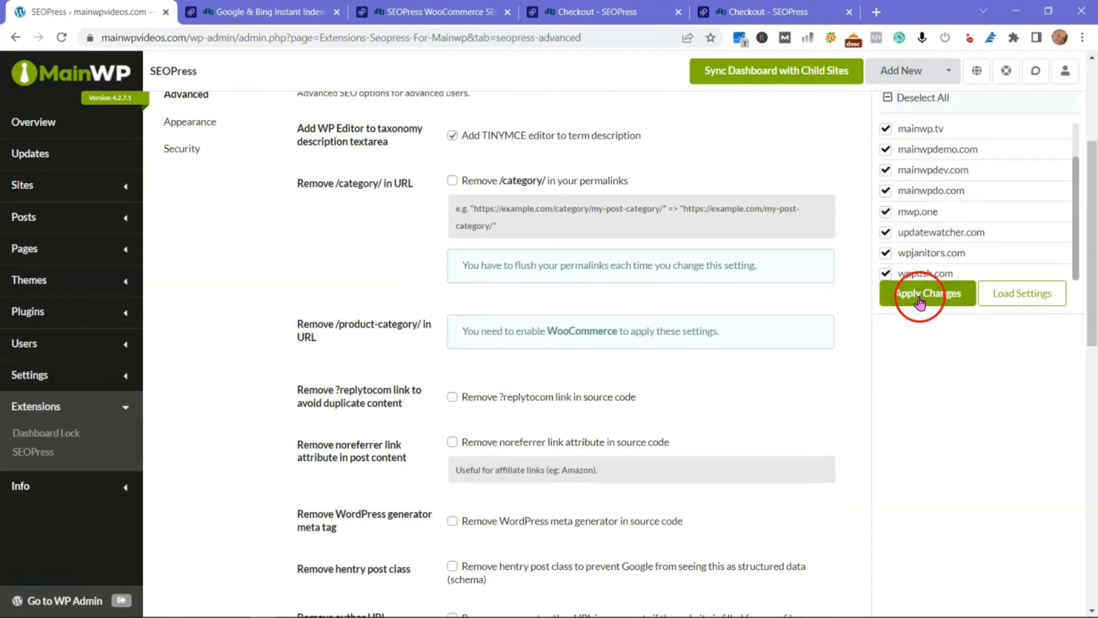
Open the Image SEO section and highlight its heading.
scroll(775, 351, "up", 5)
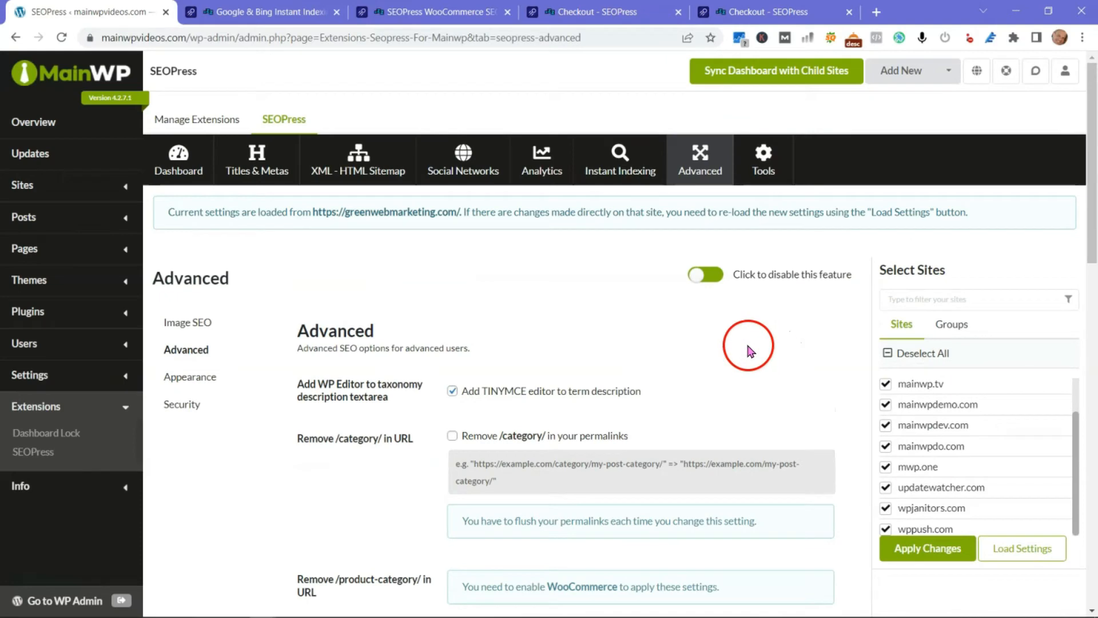
left_click(189, 323)
left_click(286, 420)
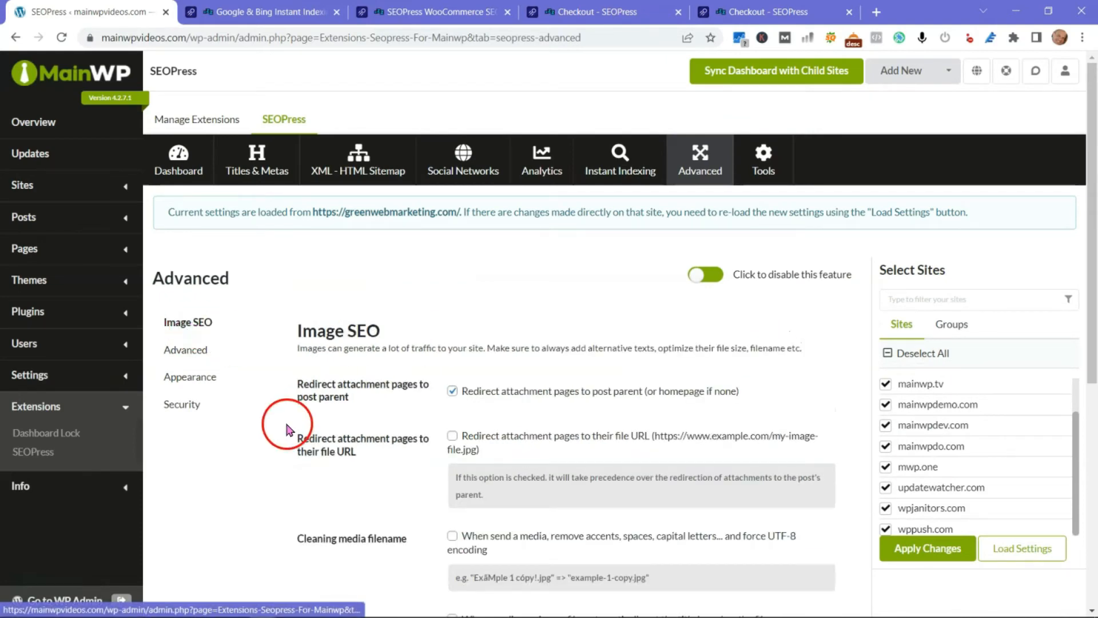
scroll(285, 416, "down", 3)
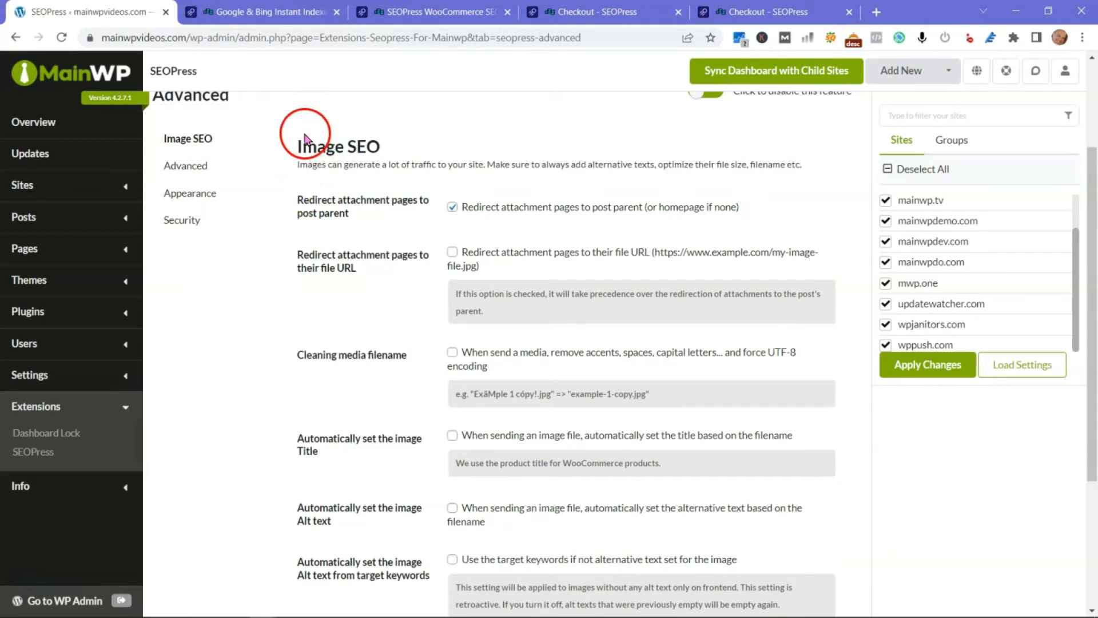
left_click_drag(297, 144, 395, 147)
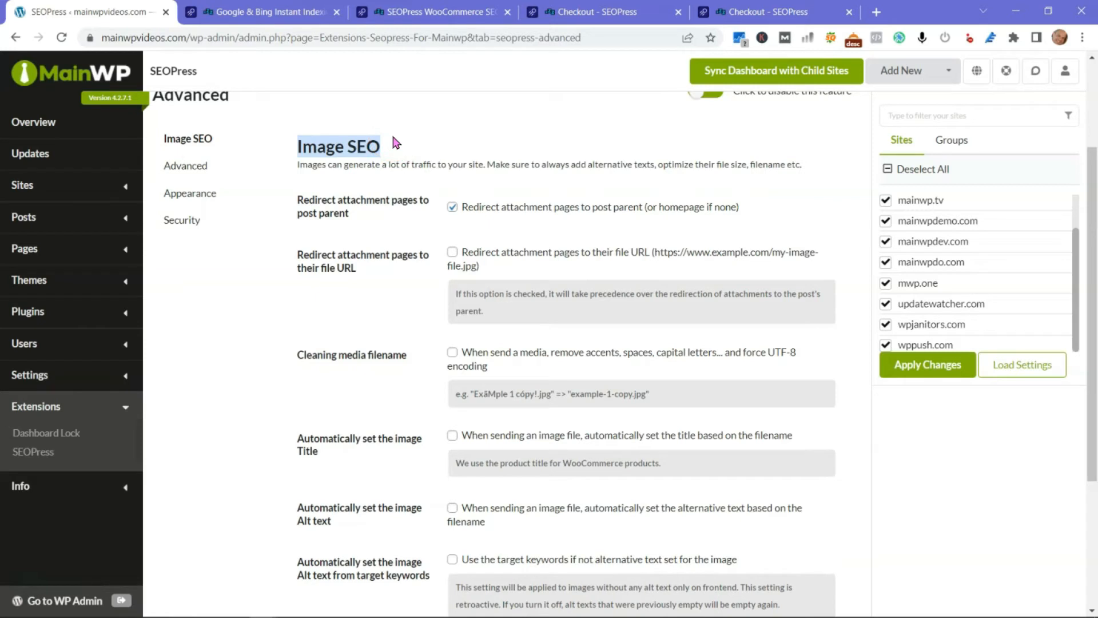
mouse_move(385, 150)
left_mouse_down()
mouse_move(296, 150)
mouse_move(370, 146)
left_mouse_up()
triple_click(371, 147)
left_click(414, 147)
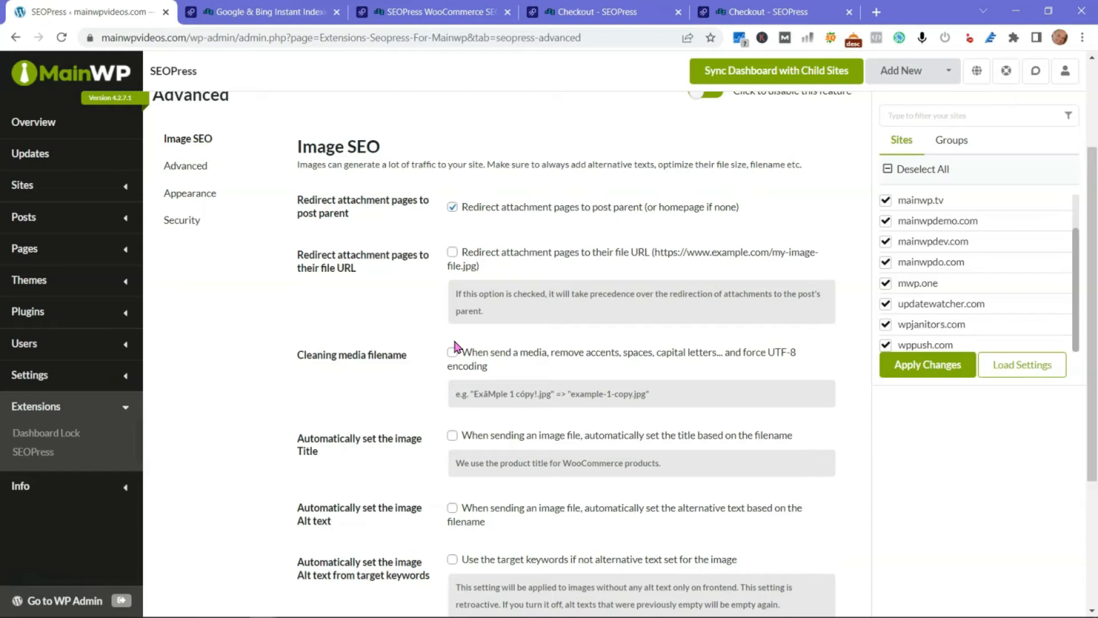
Enable media filename cleaning and automatic image titles based on the filename, keeping attachment pages redirected to the post parent.
left_click(453, 207)
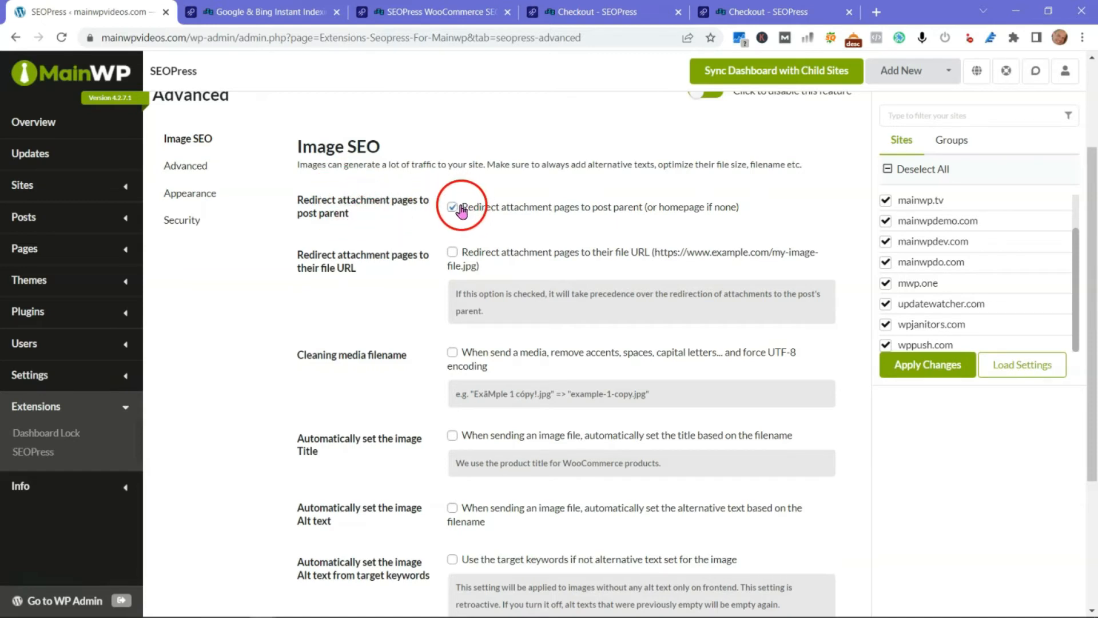
left_click(452, 355)
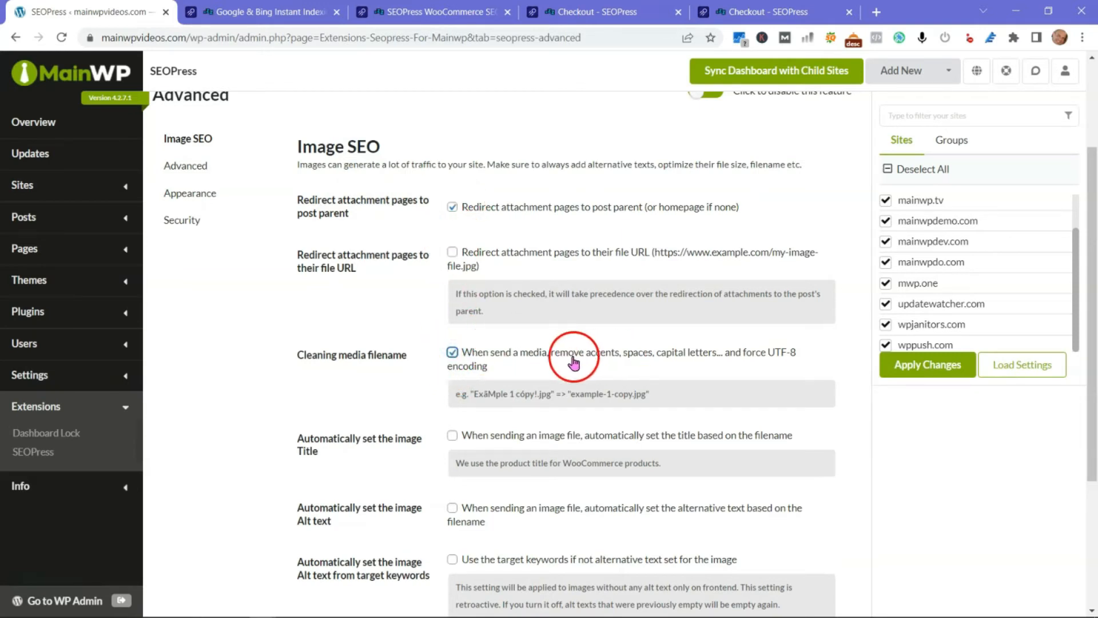
scroll(372, 407, "down", 3)
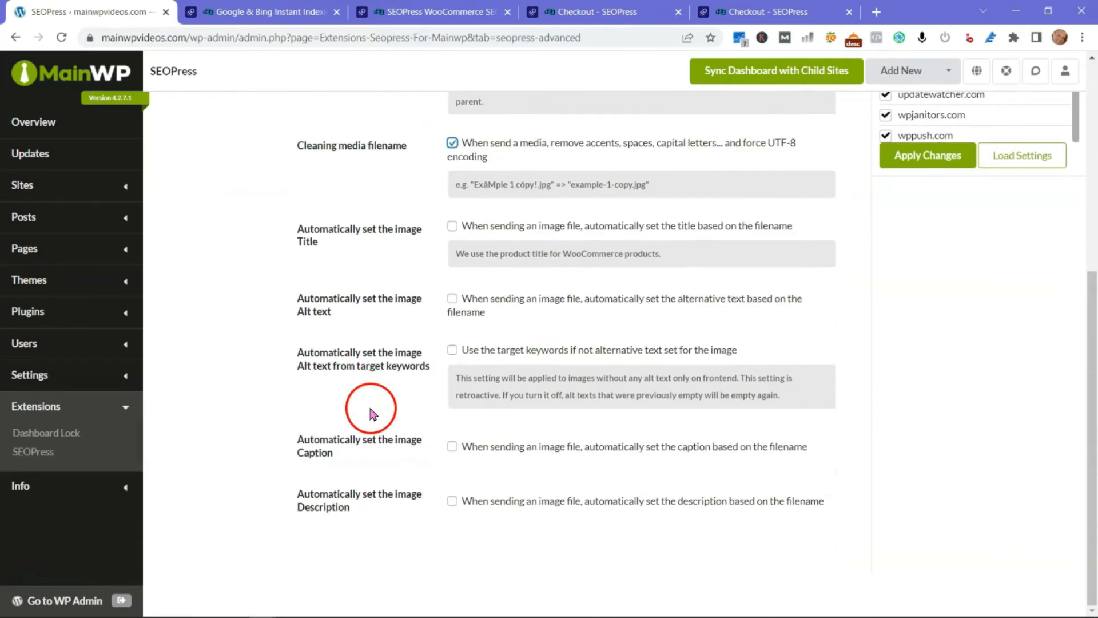
left_click(452, 227)
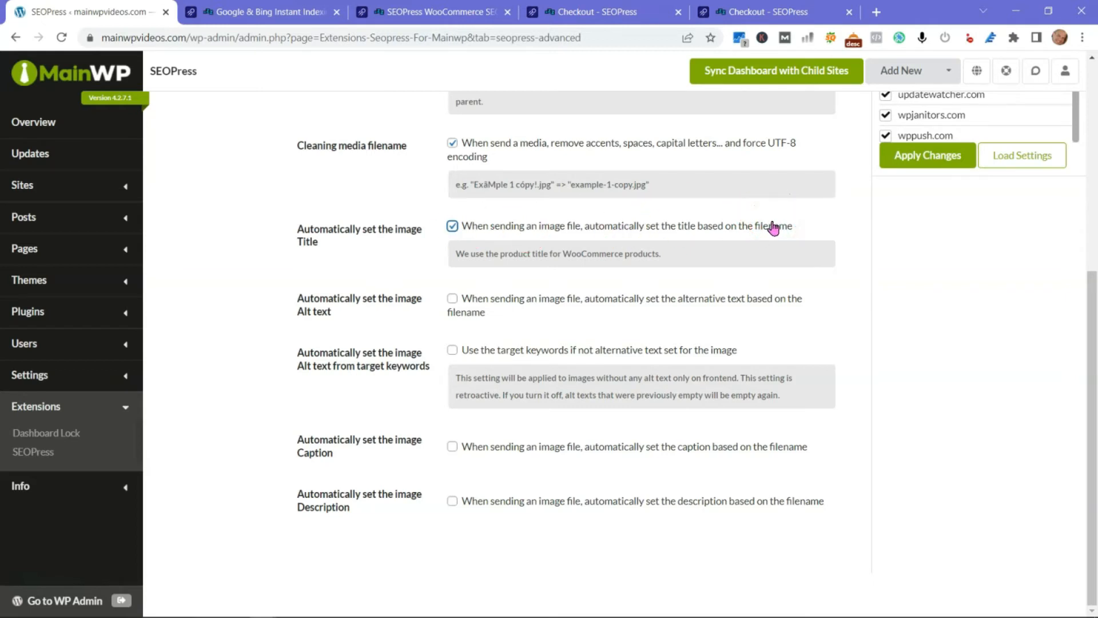
Set image alt text to use the target keywords when none is set, leaving filename-based alt text disabled.
left_click(451, 299)
left_click(453, 351)
left_click(453, 299)
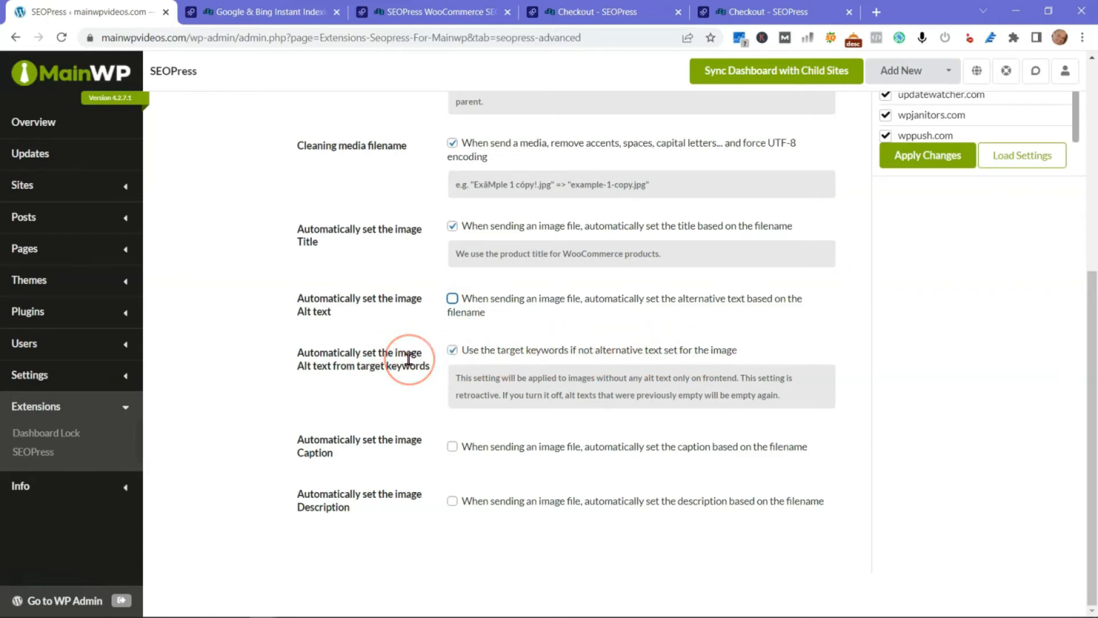
Enable automatic image captions and image descriptions based on the filename in the Image SEO settings.
left_click(452, 446)
left_click(453, 502)
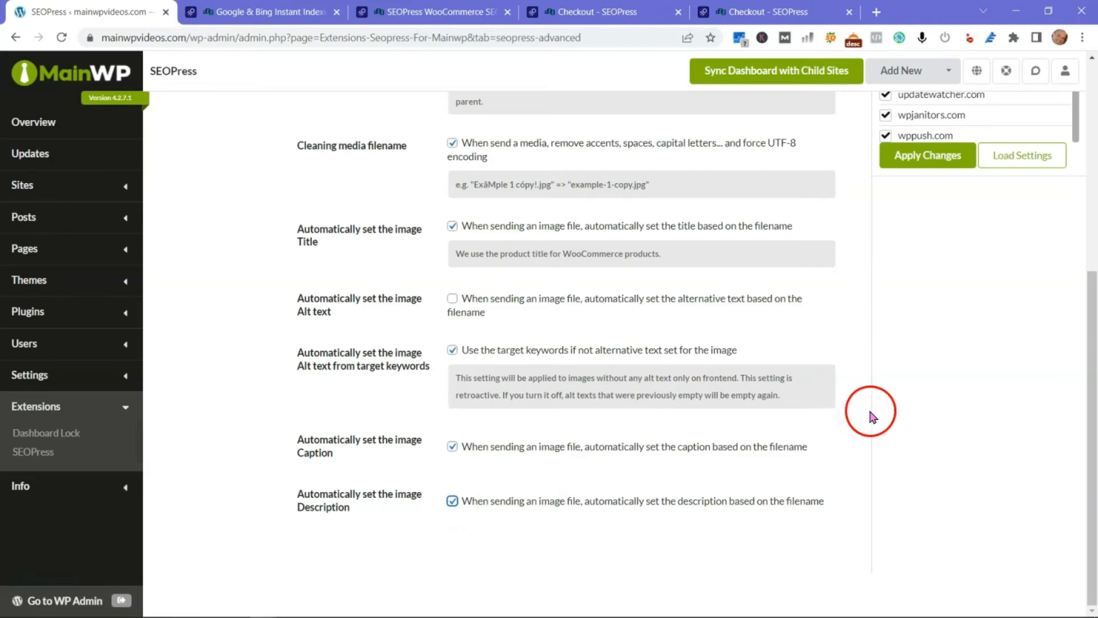
Highlight the Image SEO heading and look over the child sites selected to receive the changes.
scroll(868, 407, "up", 5)
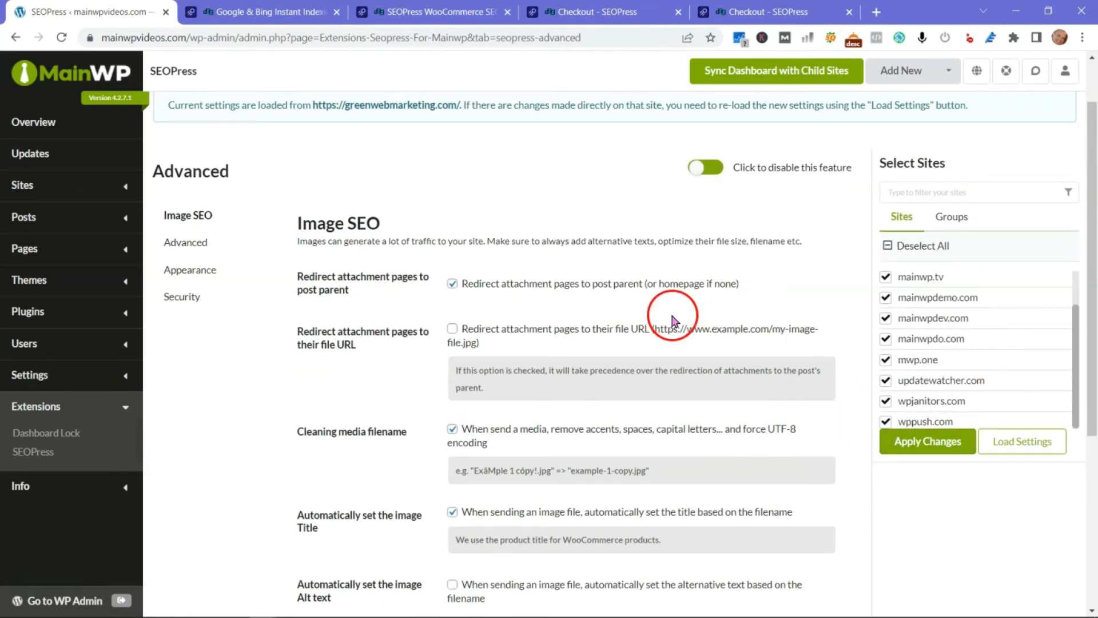
left_click_drag(381, 223, 296, 222)
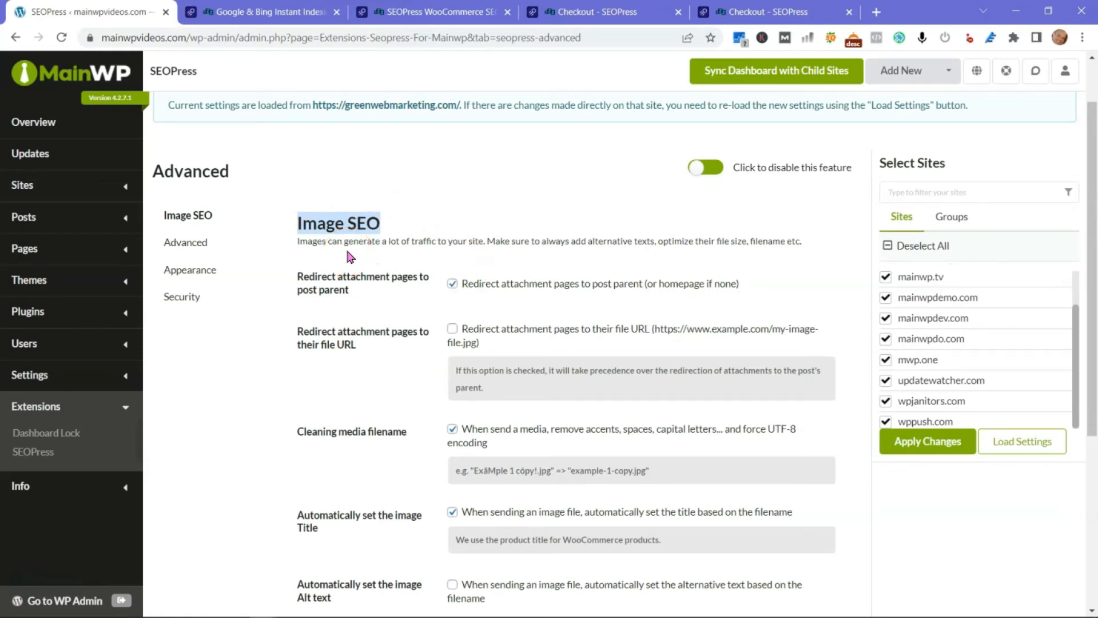
left_click(375, 220)
left_click_drag(377, 219, 308, 217)
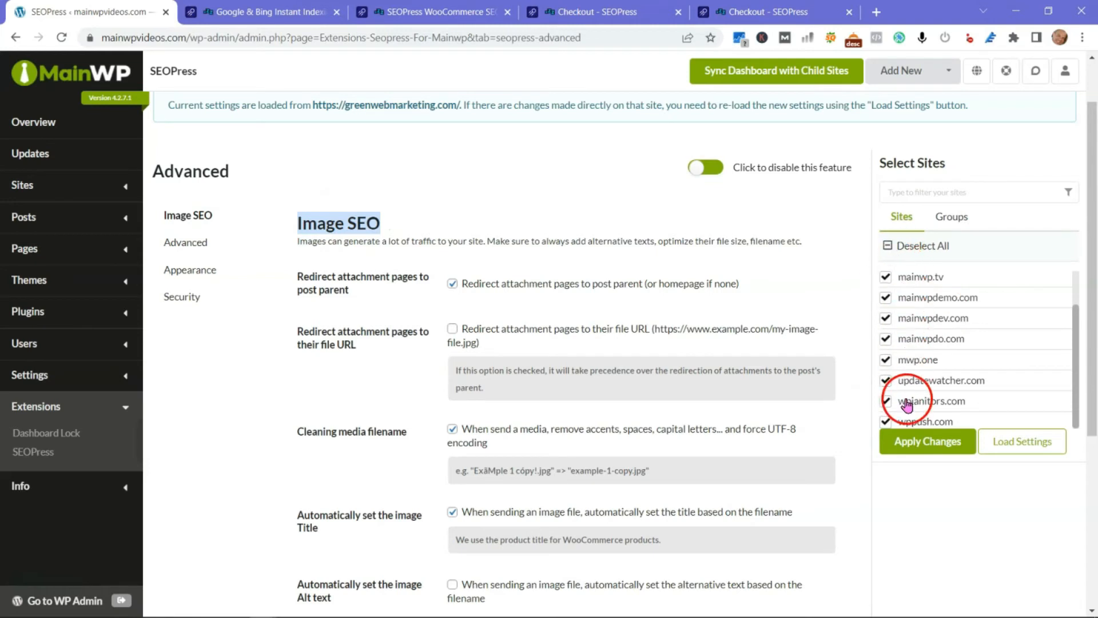
scroll(915, 360, "up", 1)
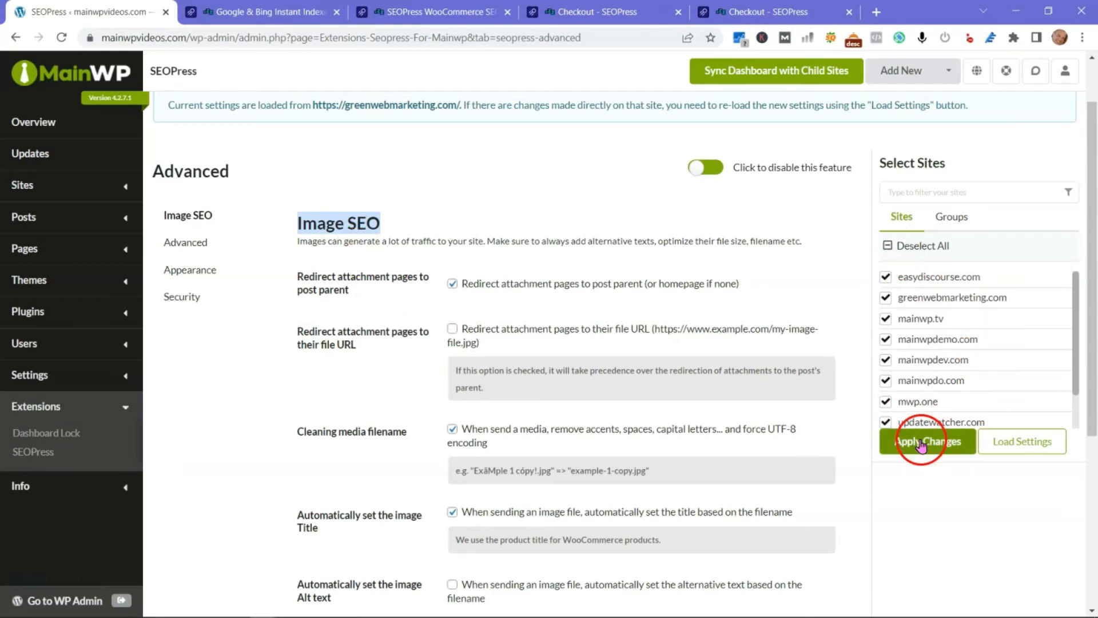
scroll(655, 425, "up", 2)
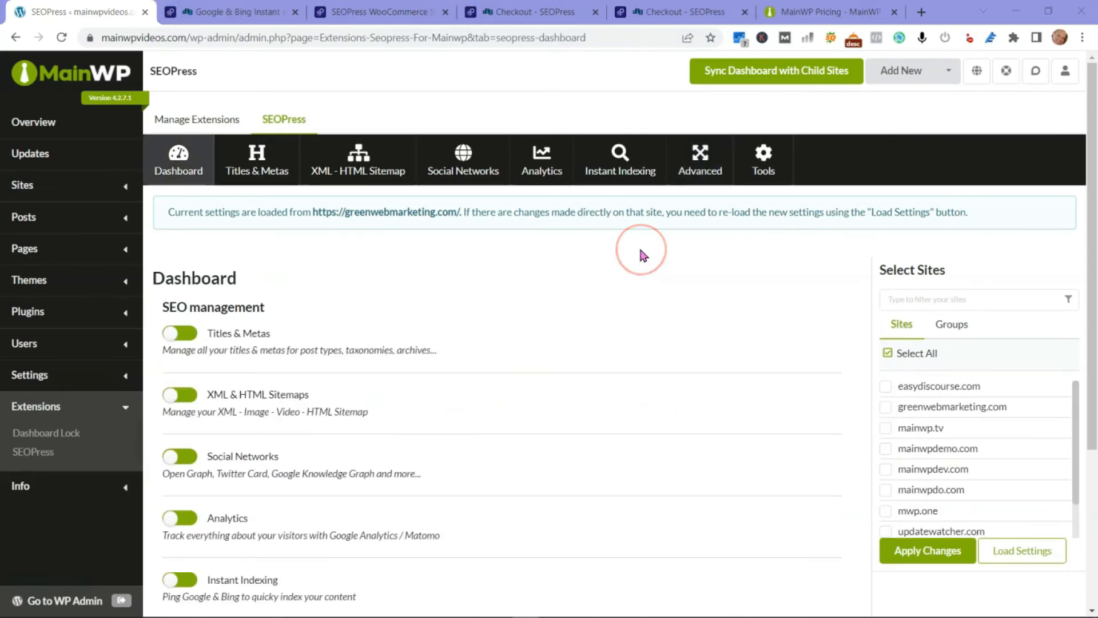
Open the MainWP pricing page, compare the plans, and highlight the monthly price and the yearly billing amount.
left_click(799, 16)
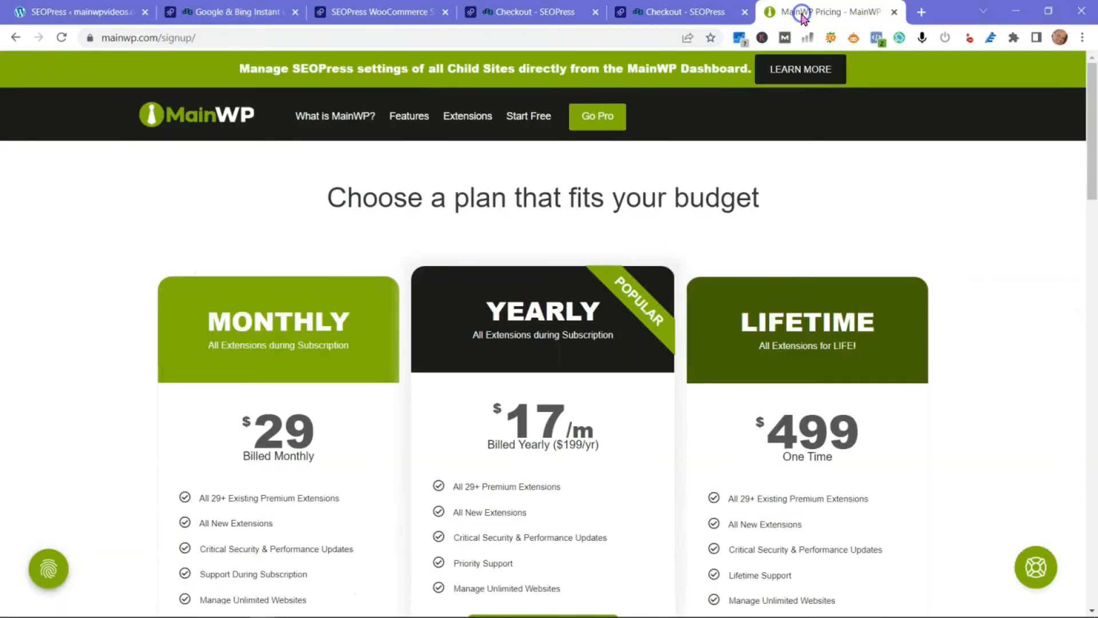
left_click_drag(314, 441, 243, 434)
left_click(154, 336)
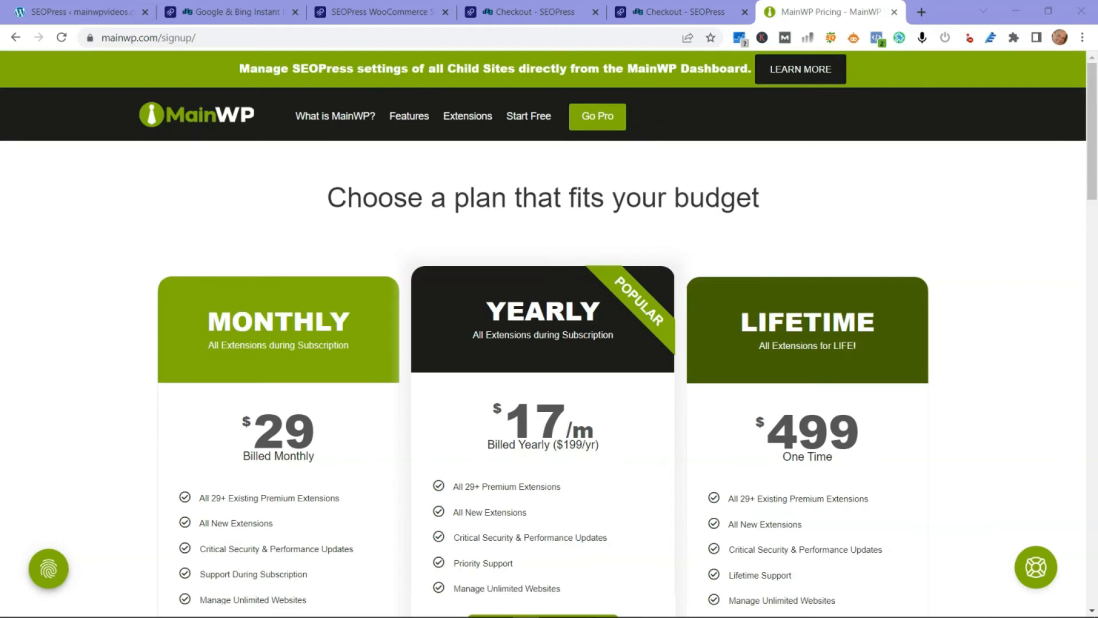
scroll(324, 235, "down", 3)
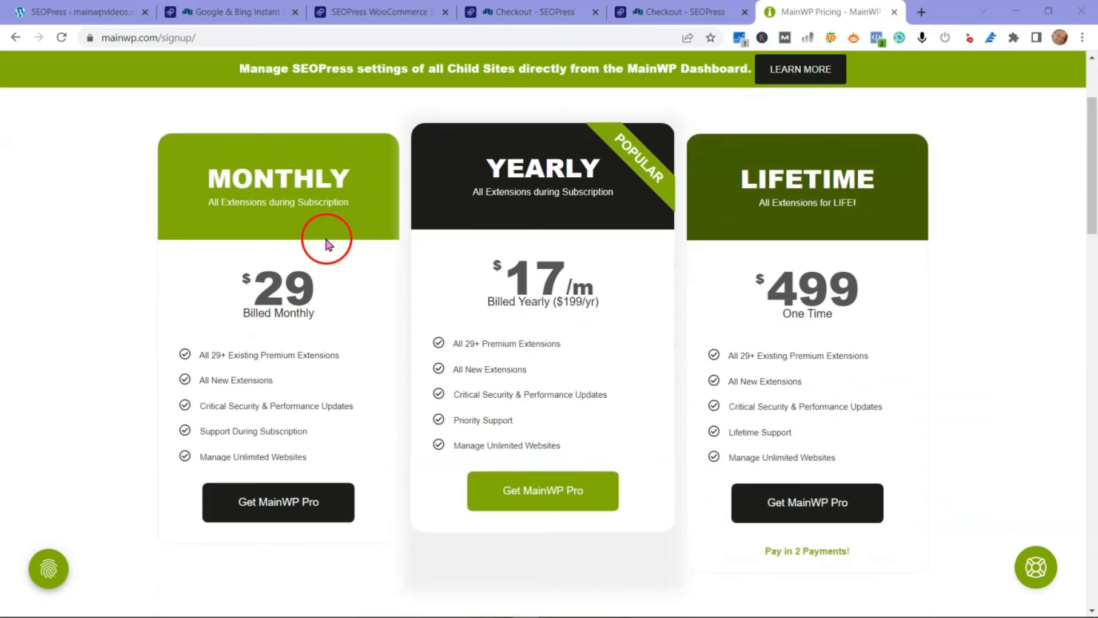
left_click_drag(319, 289, 258, 289)
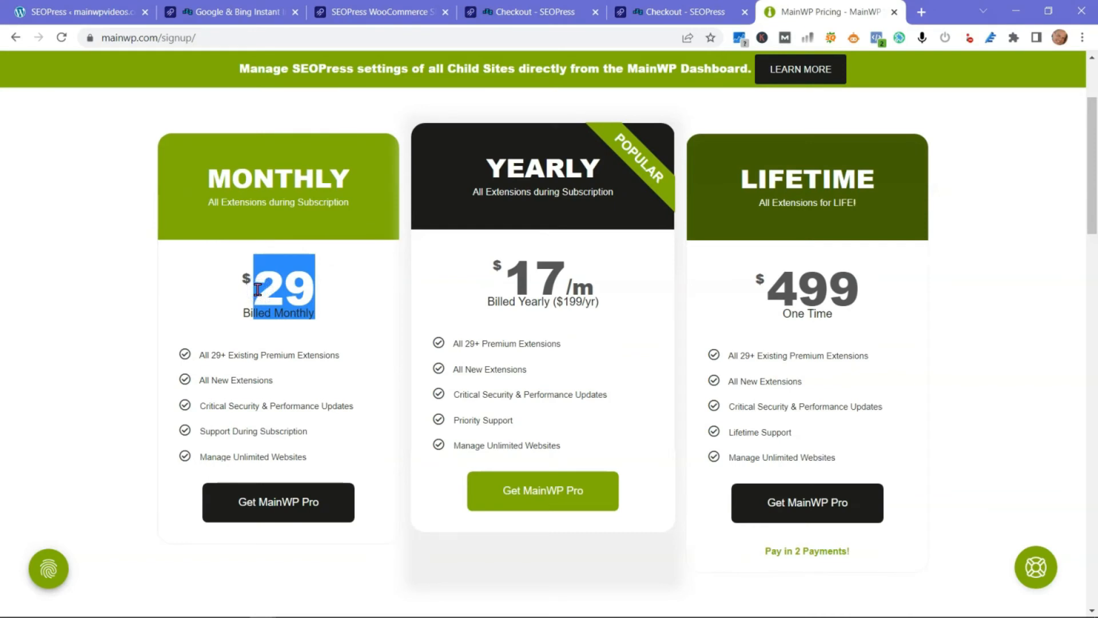
left_click_drag(597, 301, 564, 299)
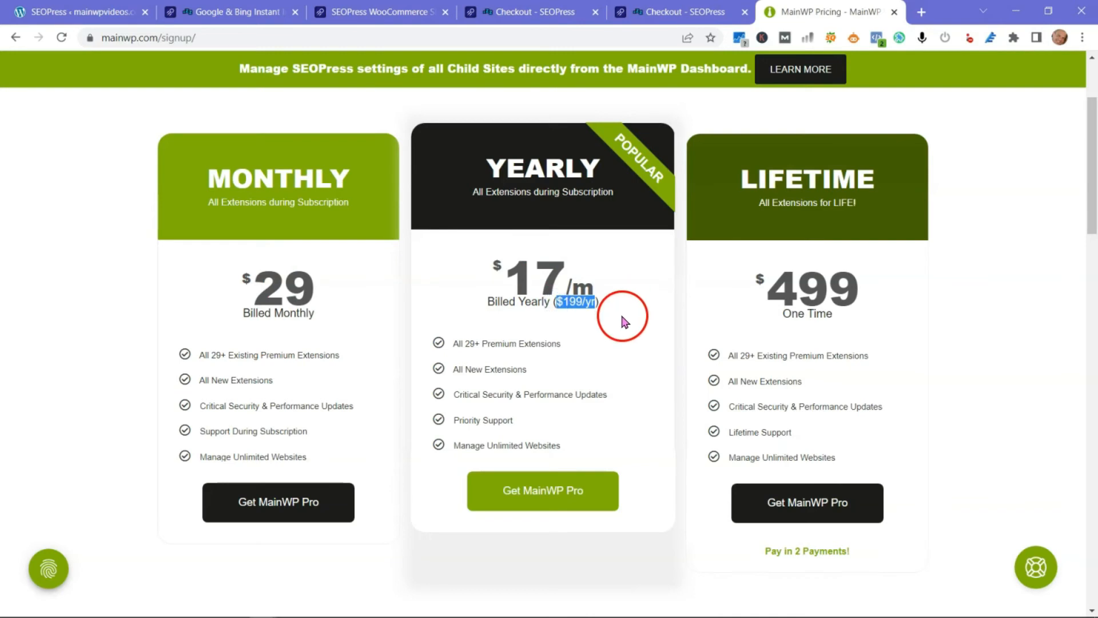
scroll(638, 314, "up", 3)
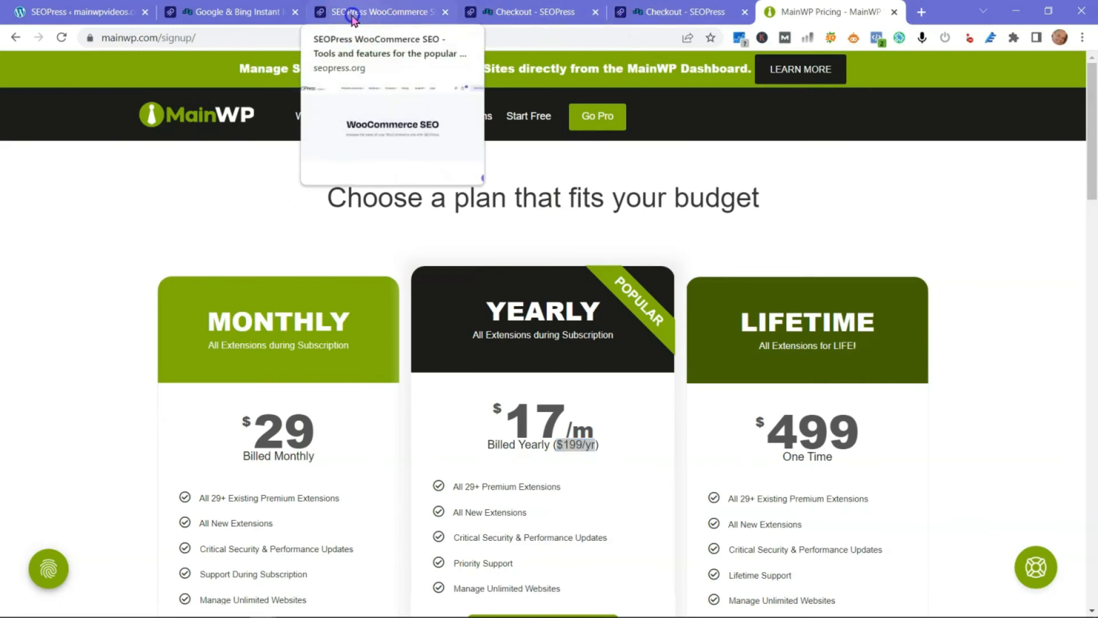
Show the SEOPress site and its two-item checkout, highlighting "unlimited sites" in the SEOPress PRO item.
left_click(366, 14)
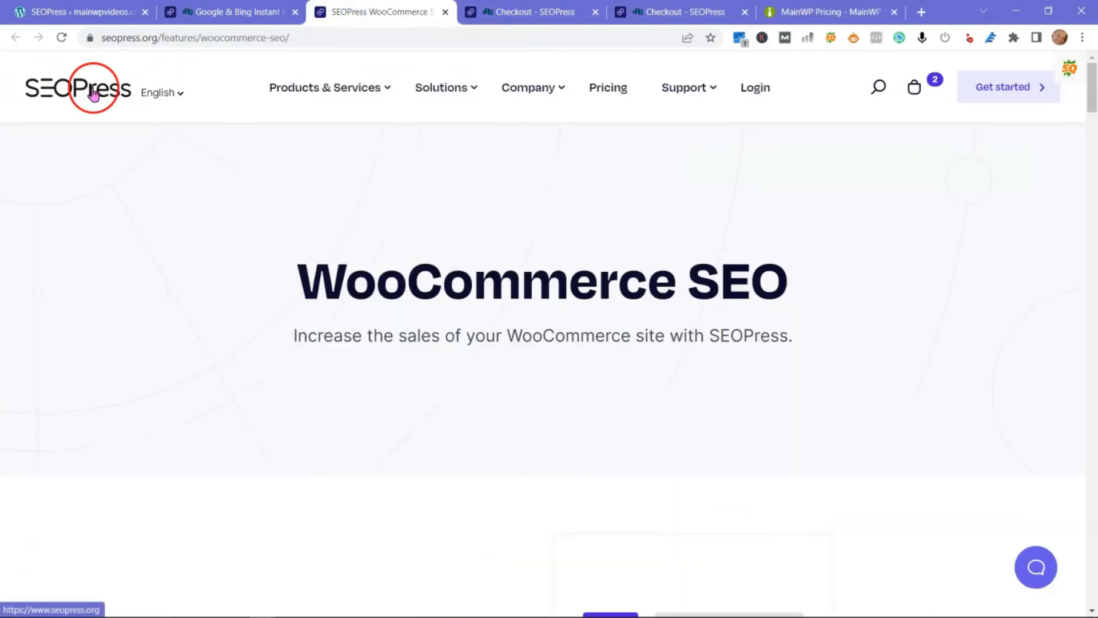
left_click(525, 18)
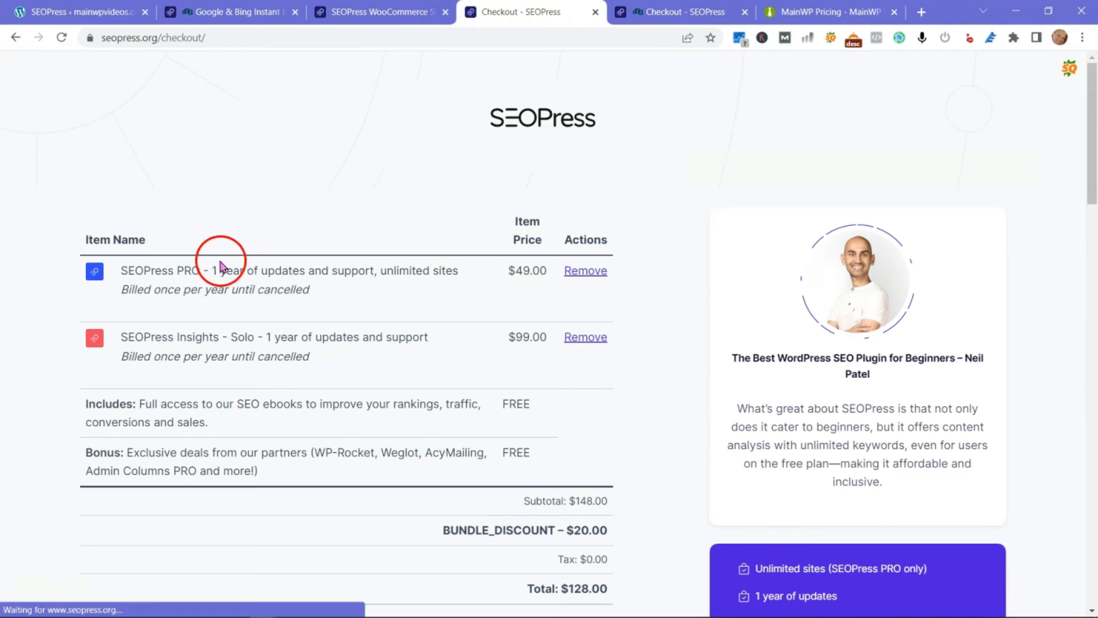
left_click_drag(123, 269, 341, 271)
left_click(341, 271)
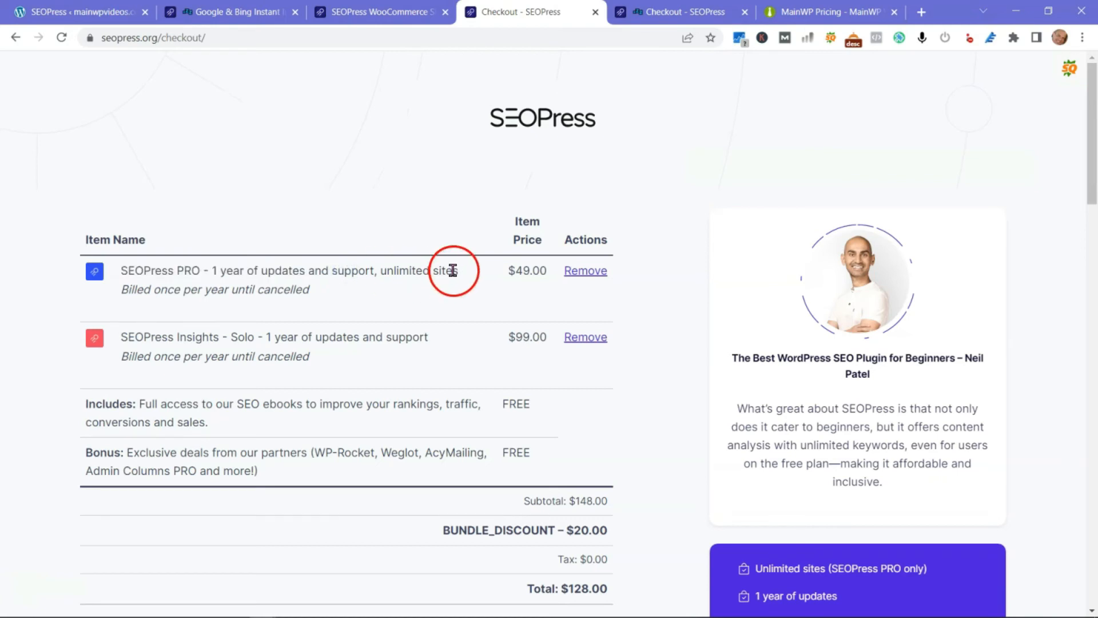
left_click_drag(457, 269, 385, 270)
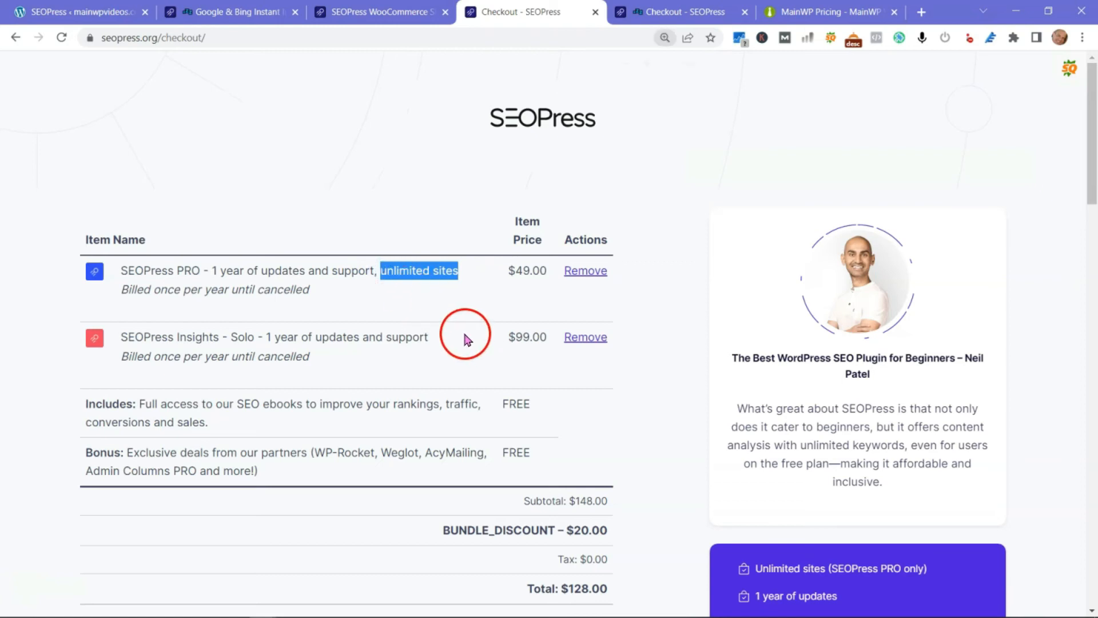
Enlarge the checkout page to 175% and highlight "unlimited sites" in the SEOPress PRO item again.
key("ctrl+plus")
key("ctrl+plus")
key("ctrl+plus")
key("ctrl+plus")
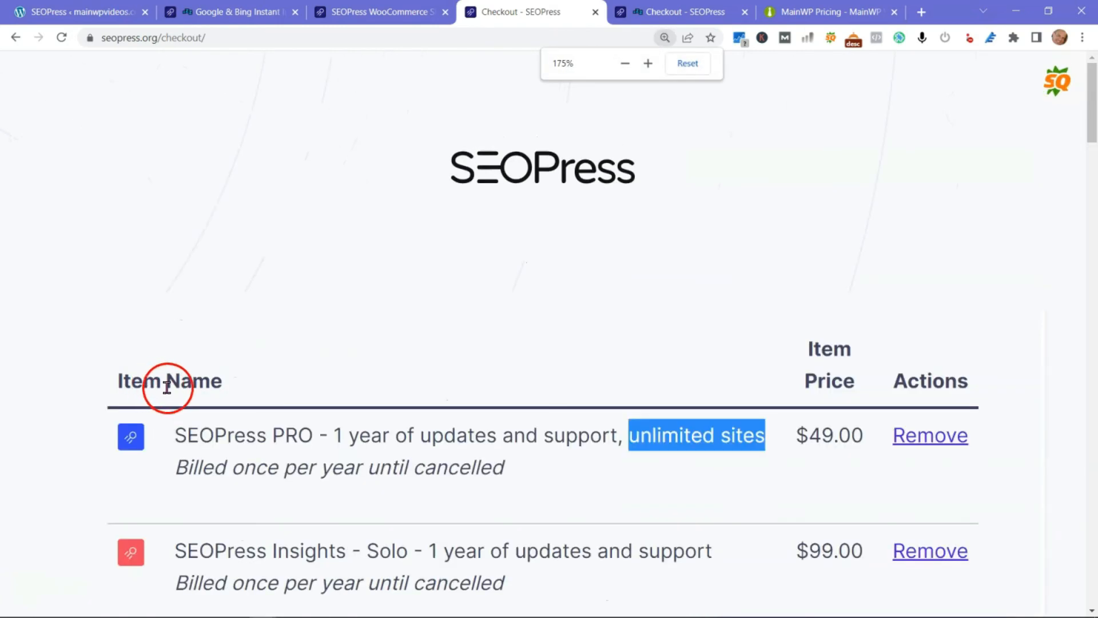
left_click(759, 433)
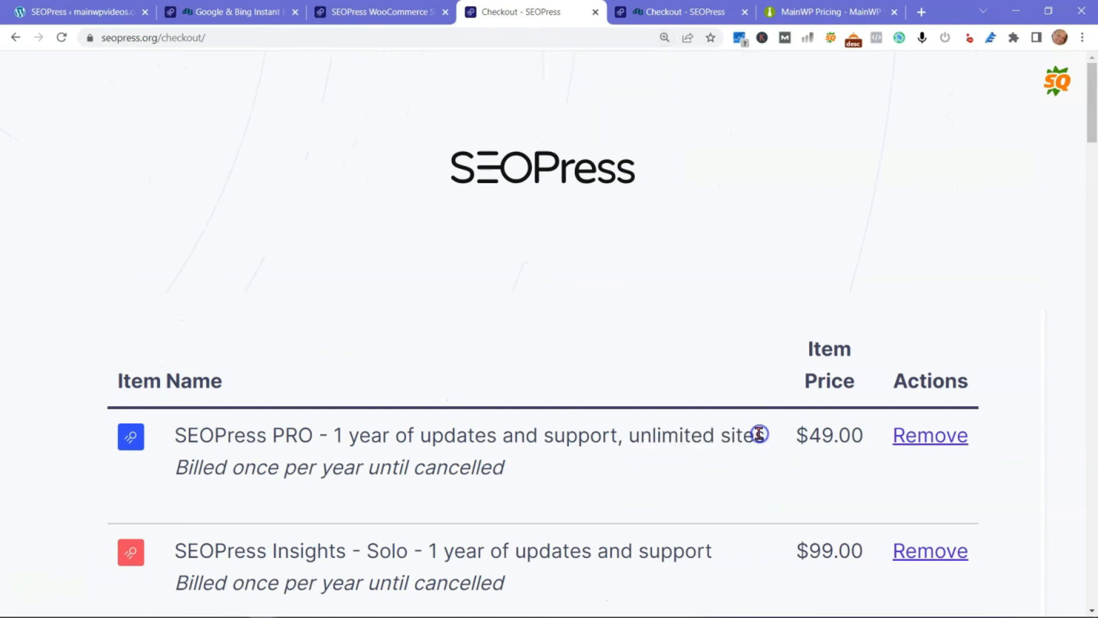
scroll(744, 440, "down", 2)
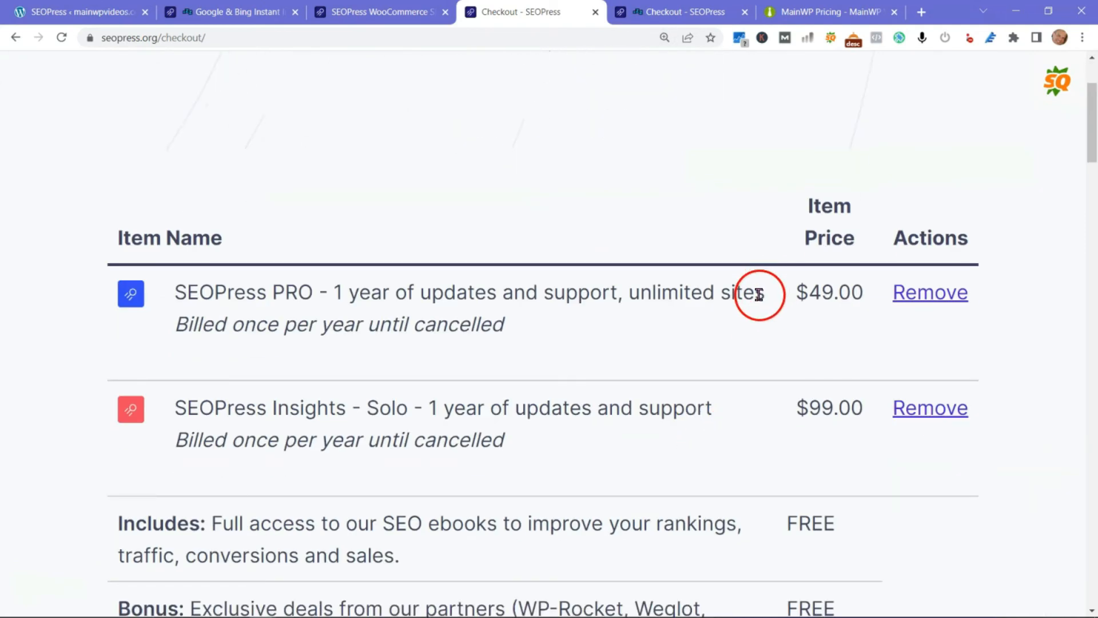
left_click_drag(759, 293, 631, 292)
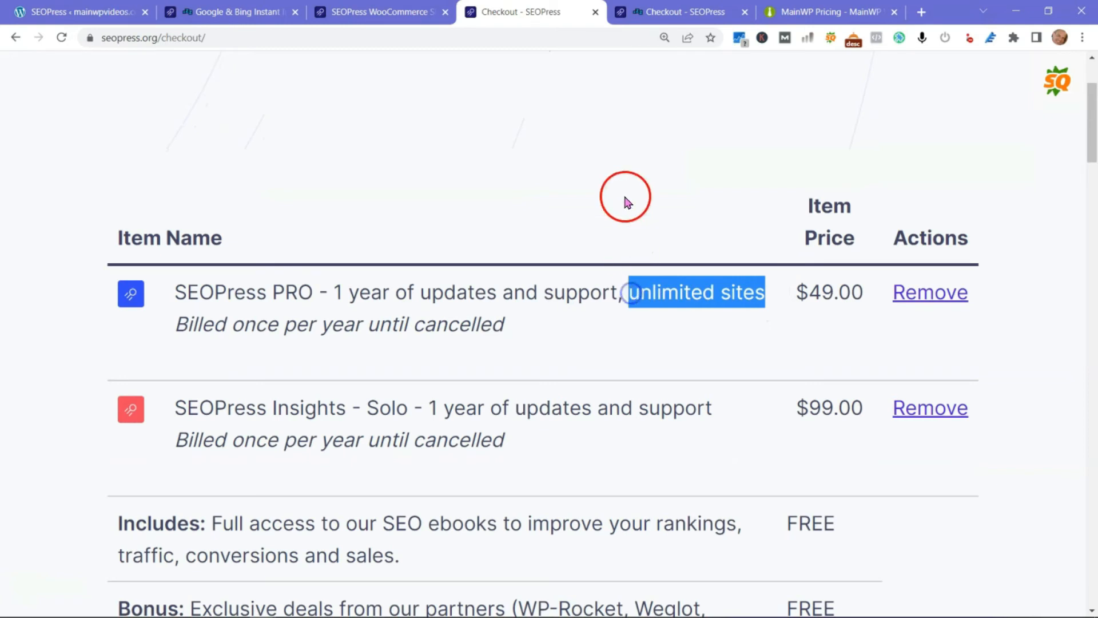
Reset the checkout page zoom to 100% and point out the SEOPress PRO item price.
left_click(661, 38)
left_click(686, 63)
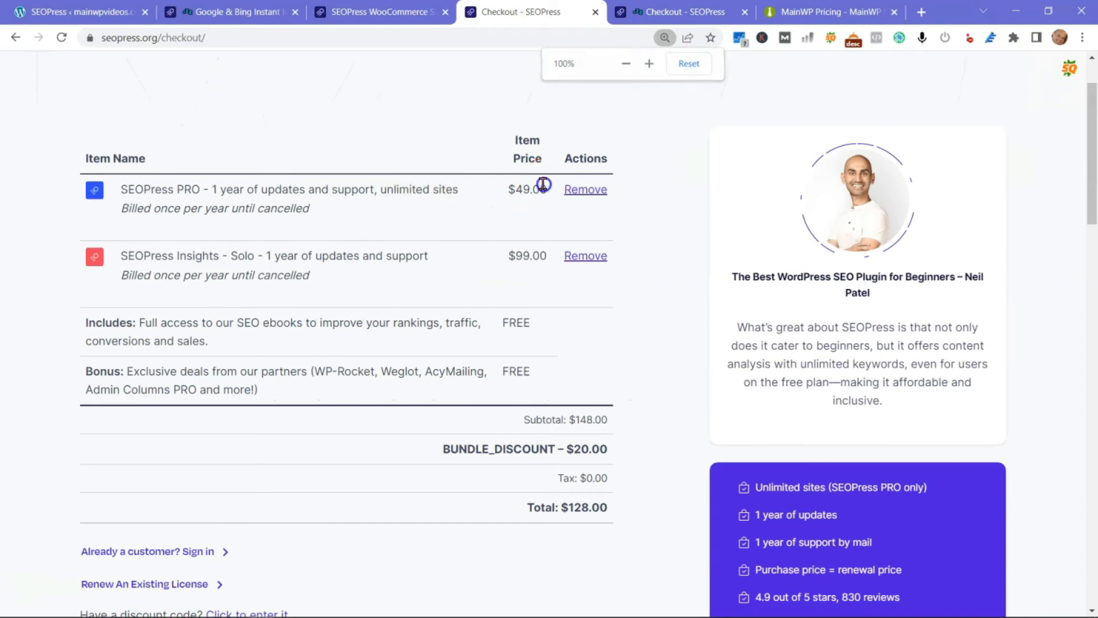
double_click(508, 189)
left_click(438, 213)
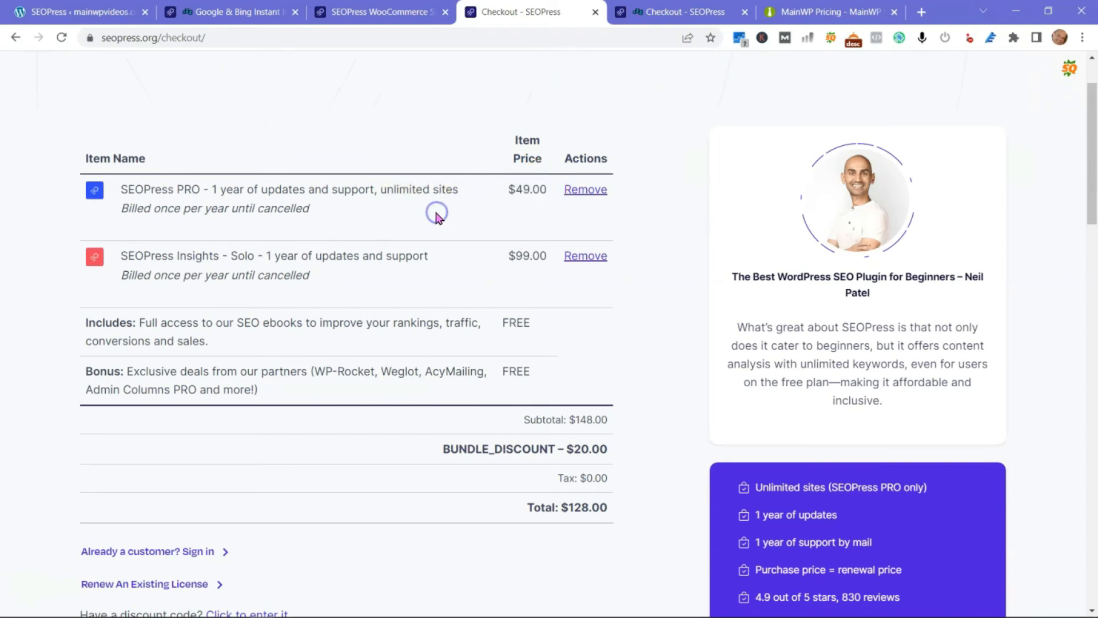
left_click(299, 162)
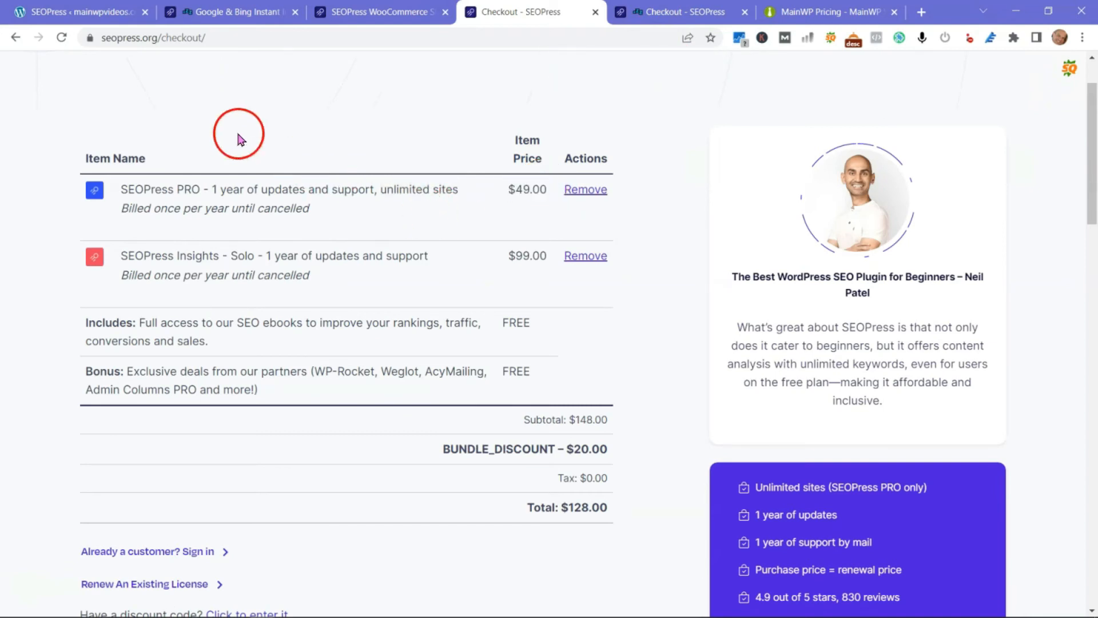
Revisit the MainWP pricing page, return to the SEOPress checkout, and highlight "PRO" in the first item's name.
left_click(802, 14)
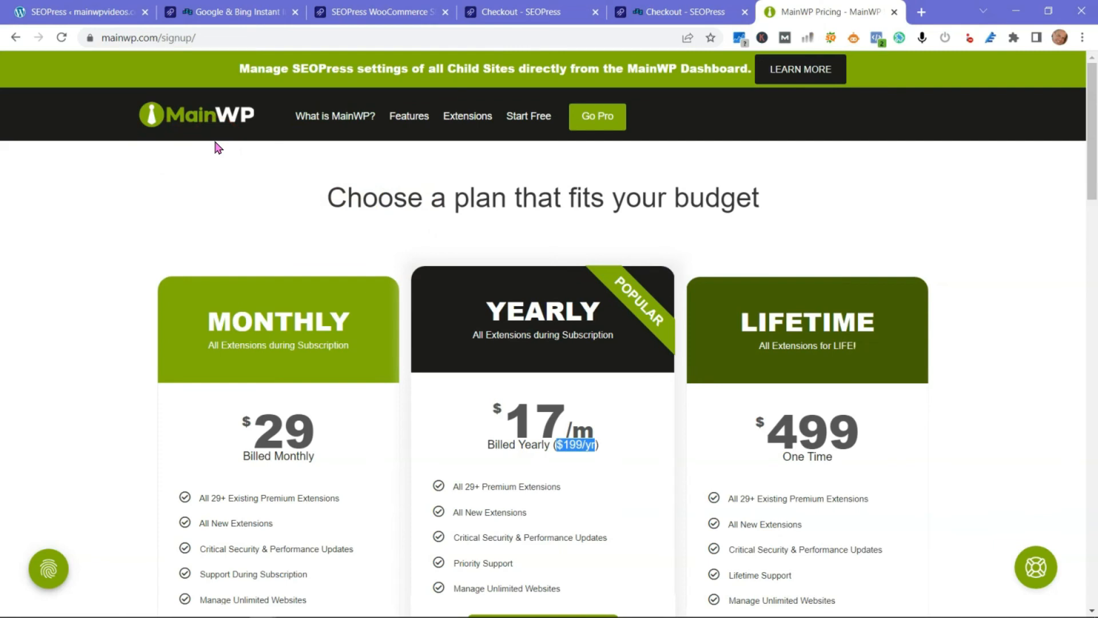
left_click(524, 12)
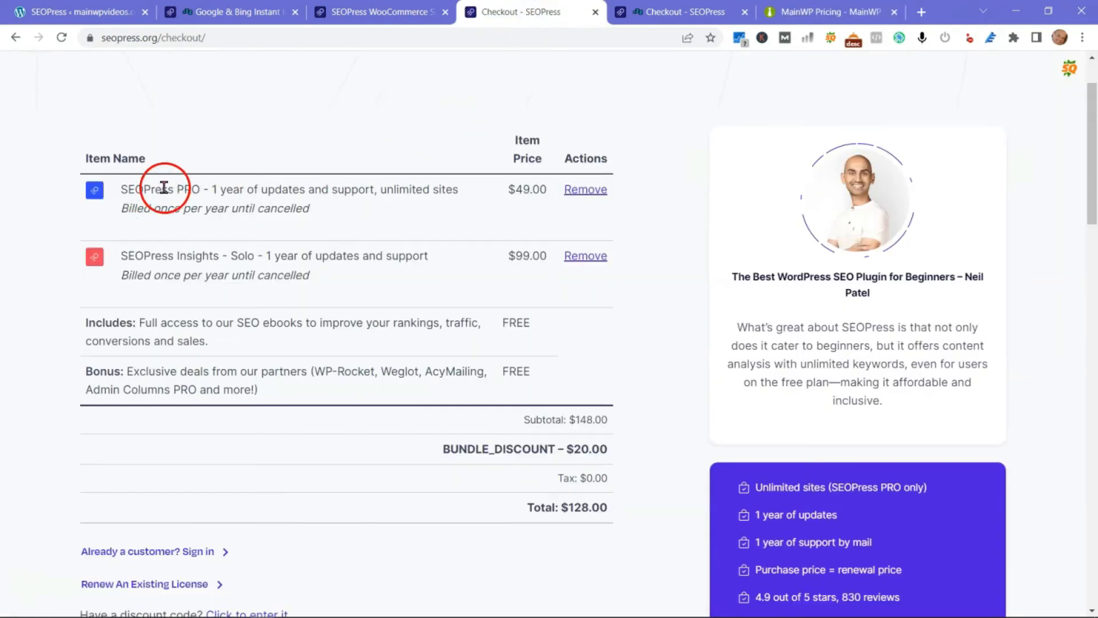
left_click_drag(177, 184, 202, 188)
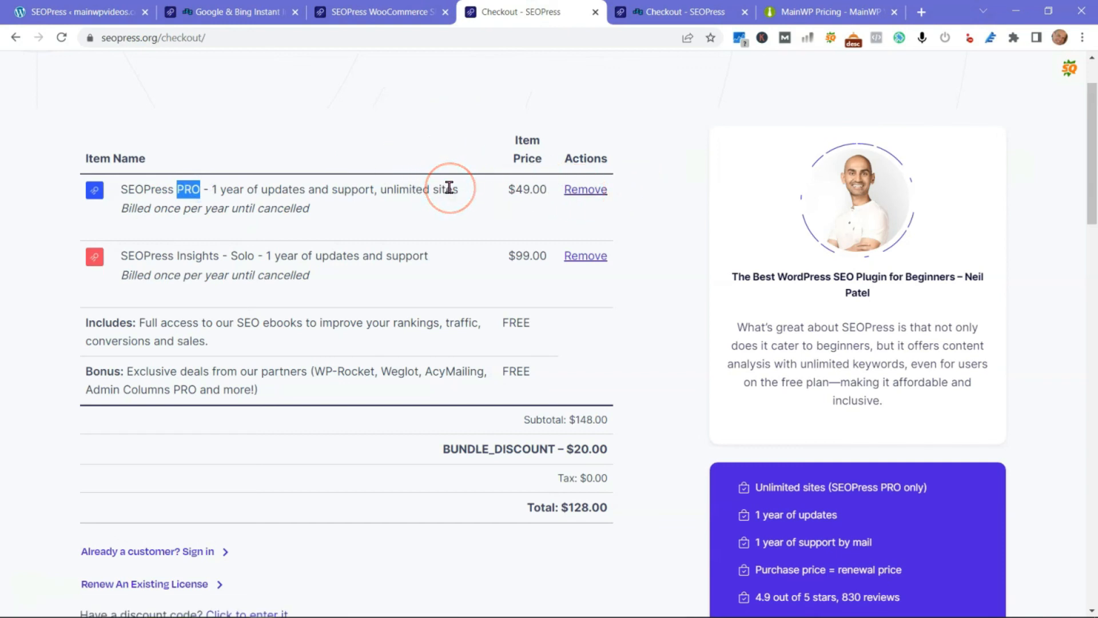
Return to the SEOPress extension dashboard in MainWP and review its list of SEO management features.
left_click(108, 11)
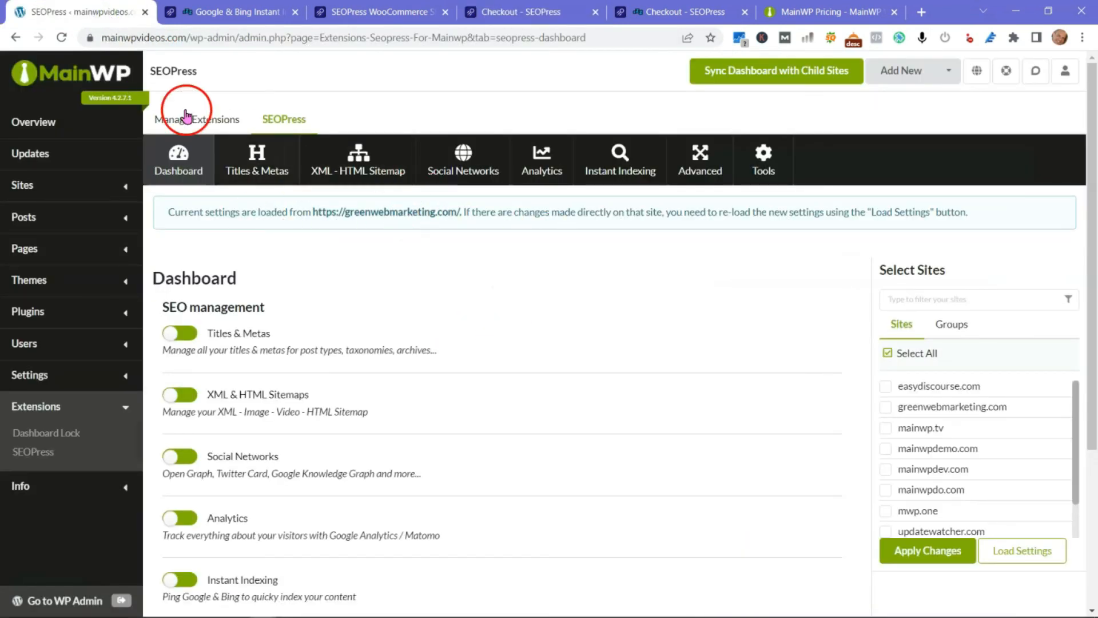
scroll(411, 338, "down", 4)
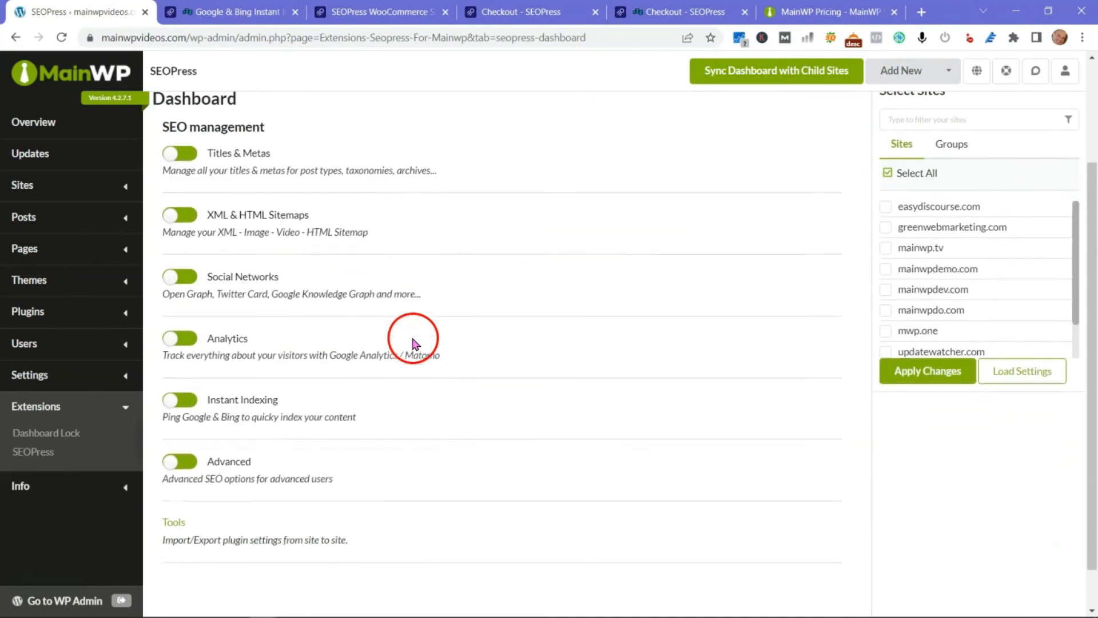
scroll(414, 341, "up", 4)
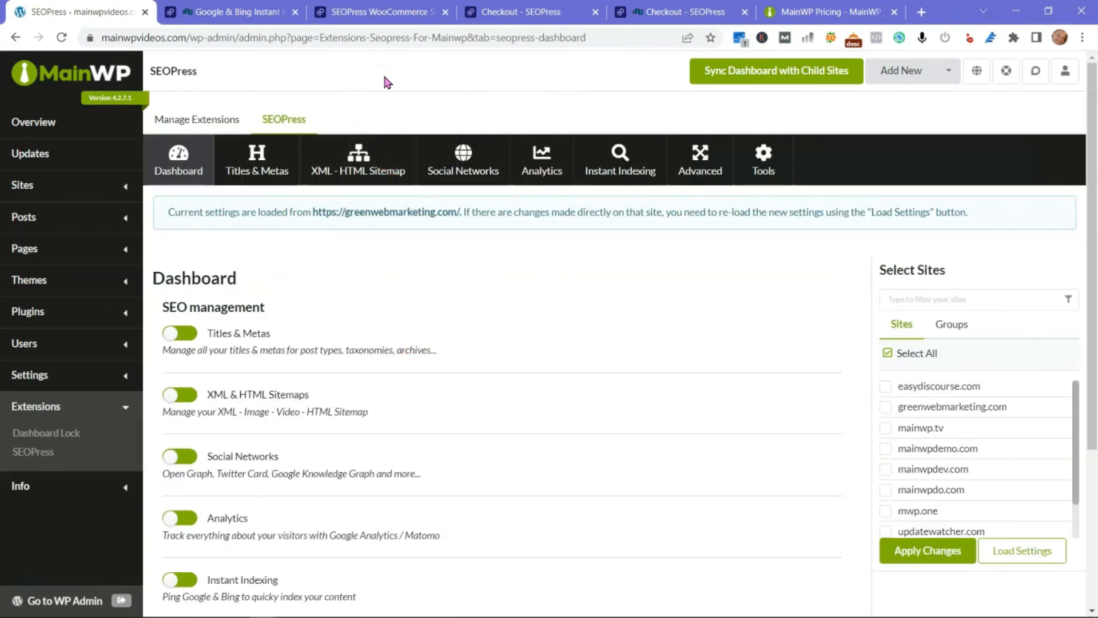
Go back to the MainWP pricing page, look over the plans, and highlight the monthly plan's price.
left_click(829, 14)
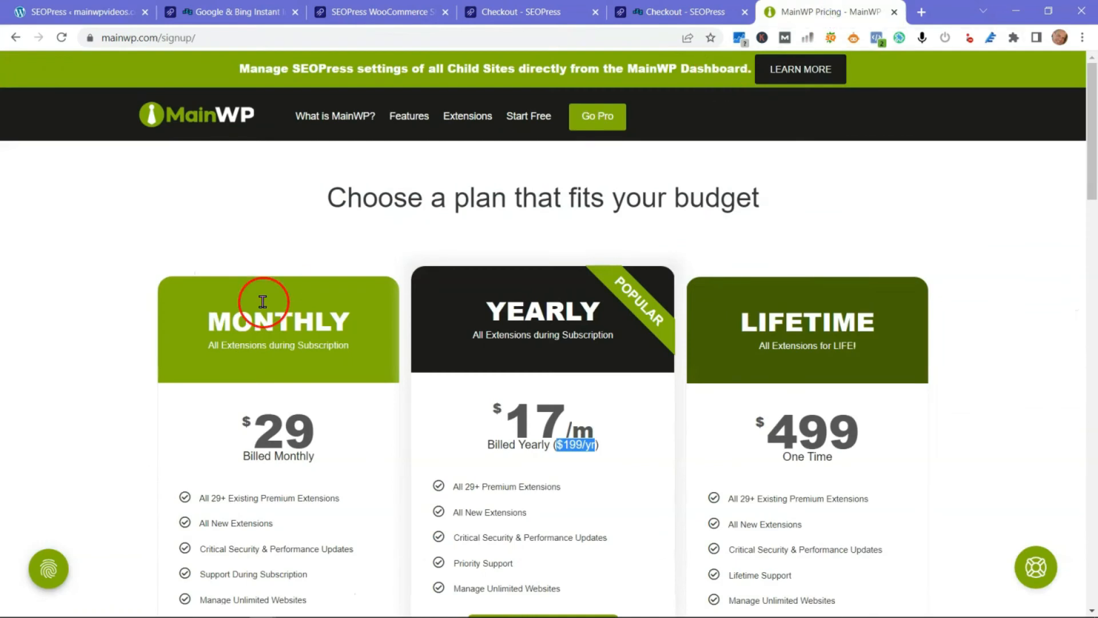
left_click(64, 275)
scroll(64, 275, "down", 3)
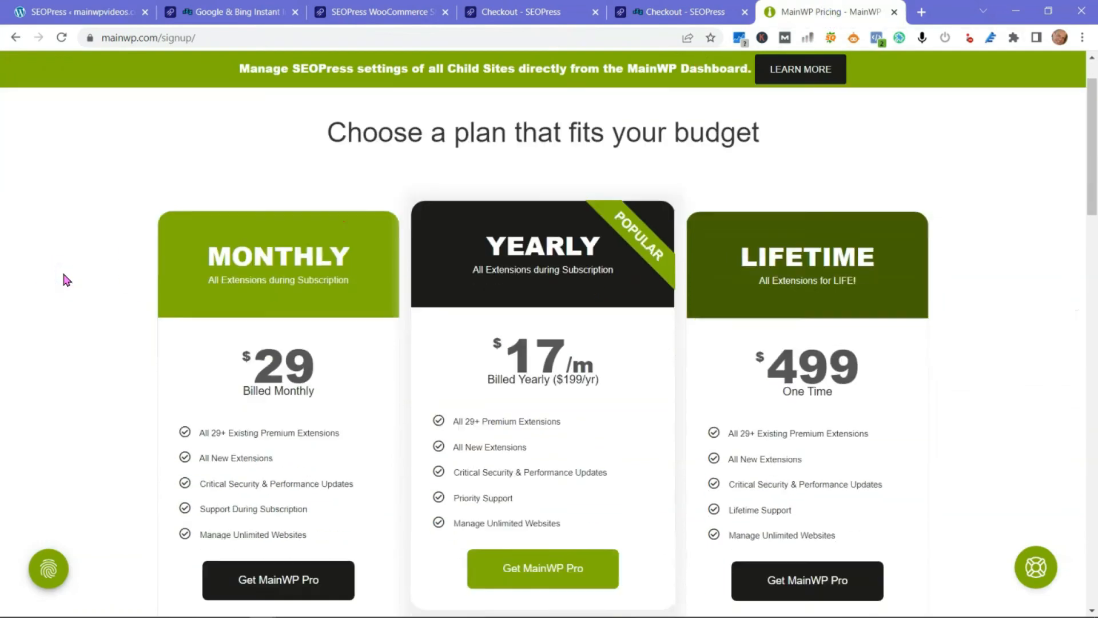
left_click(255, 187)
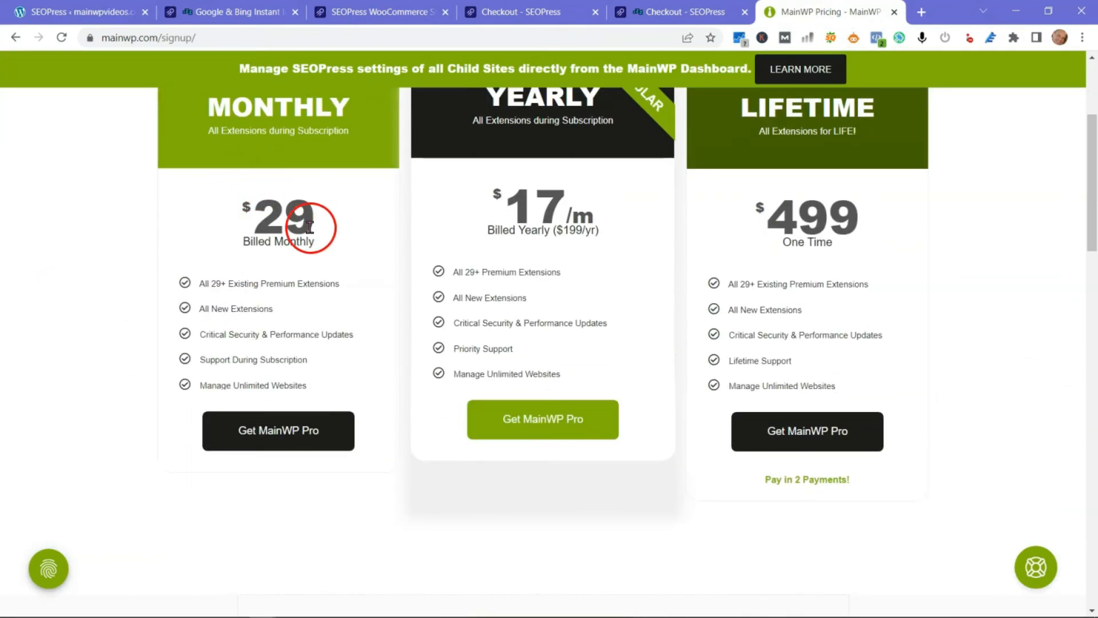
left_click_drag(313, 219, 254, 219)
scroll(337, 245, "up", 2)
scroll(337, 246, "up", 2)
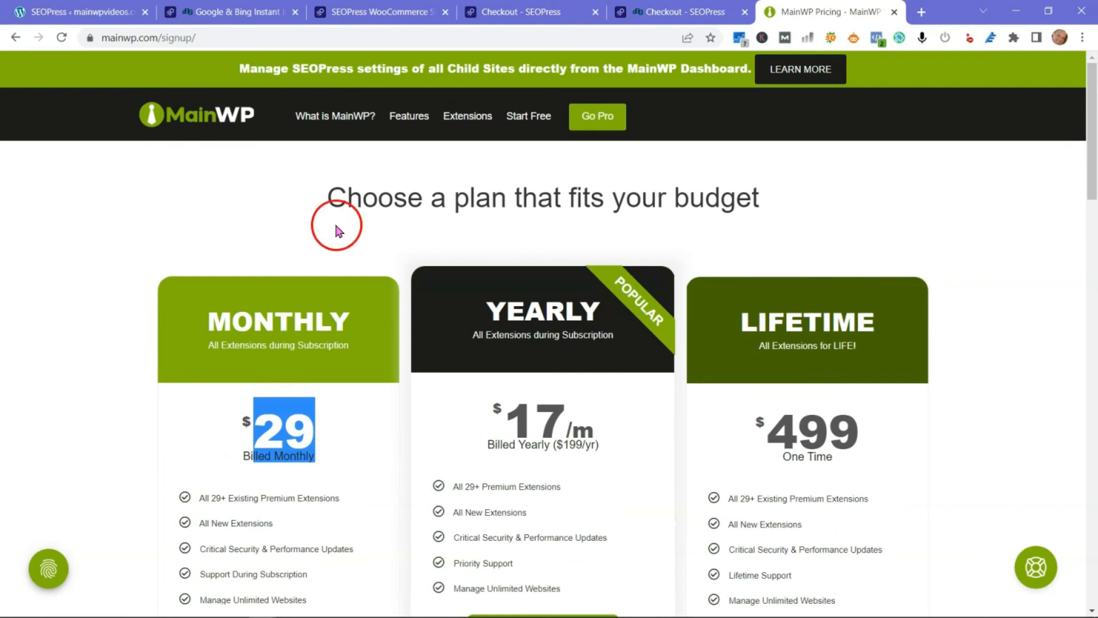
Highlight the mainwp.com domain in the page address and show the SEOPress WooCommerce SEO page with its language options.
left_click_drag(101, 38, 156, 37)
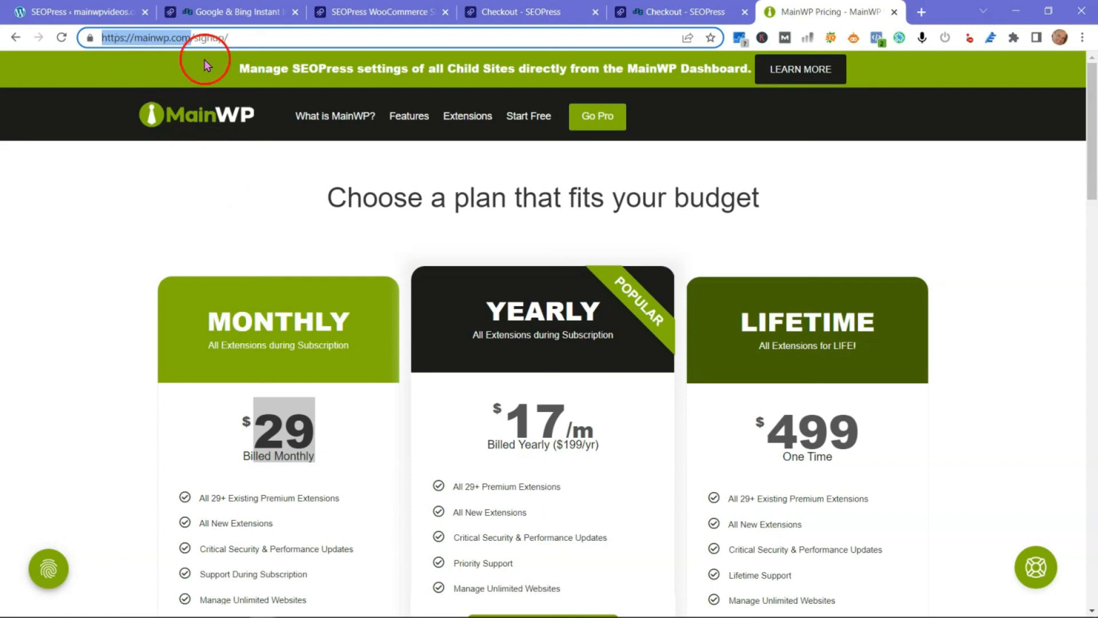
left_click(342, 24)
mouse_move(165, 98)
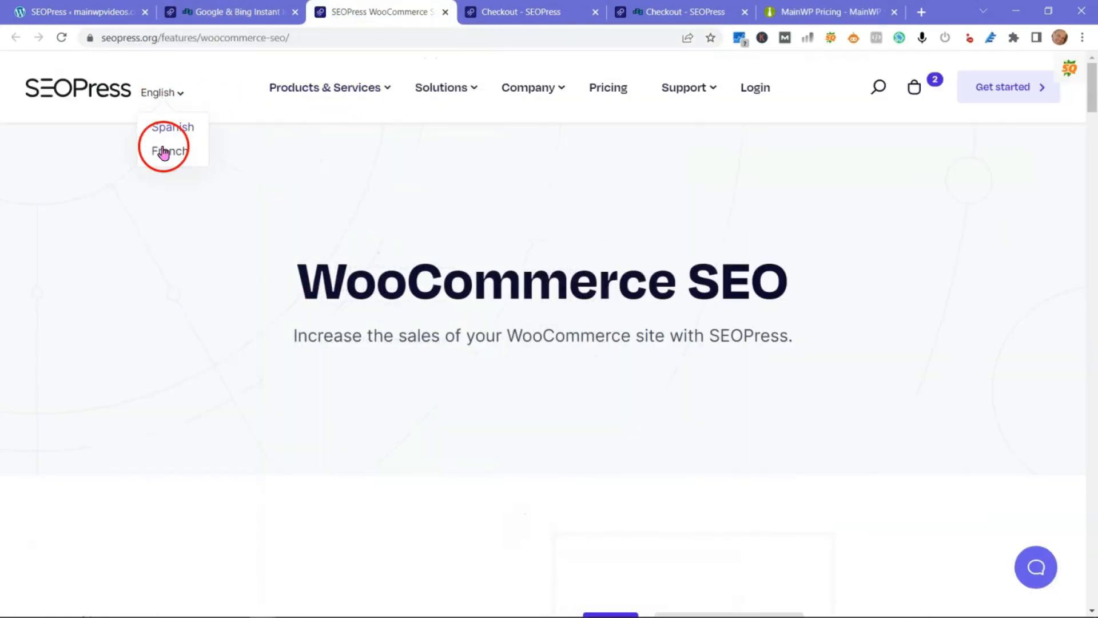
Skim the WooCommerce SEO page, return to the SEOPress checkout, and highlight the SEOPress PRO price and its unlimited sites term.
scroll(154, 286, "down", 5)
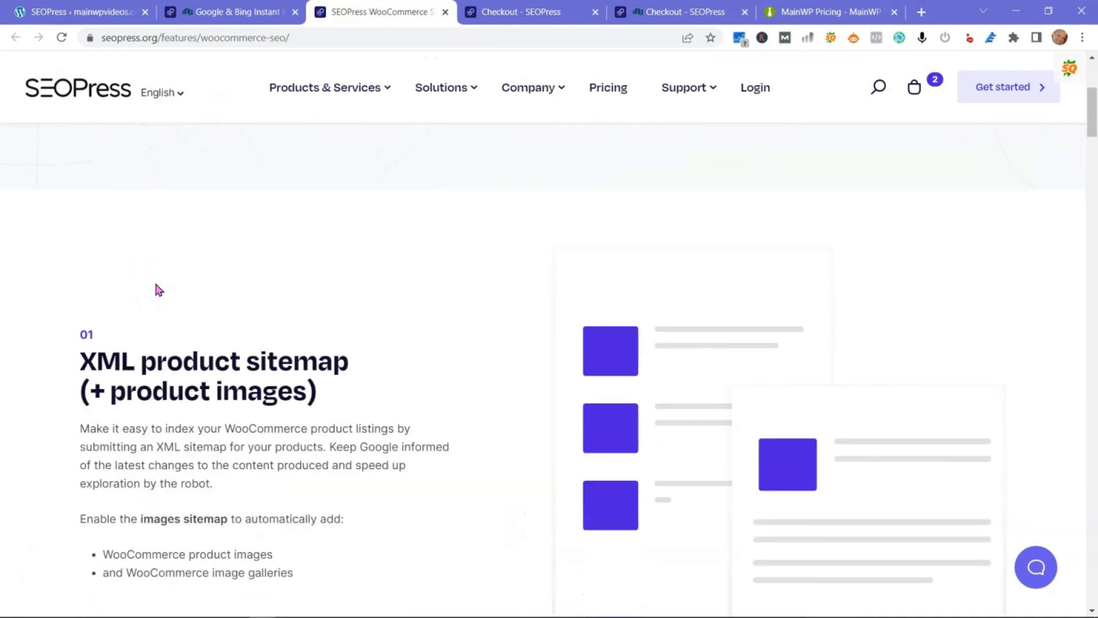
left_click(541, 18)
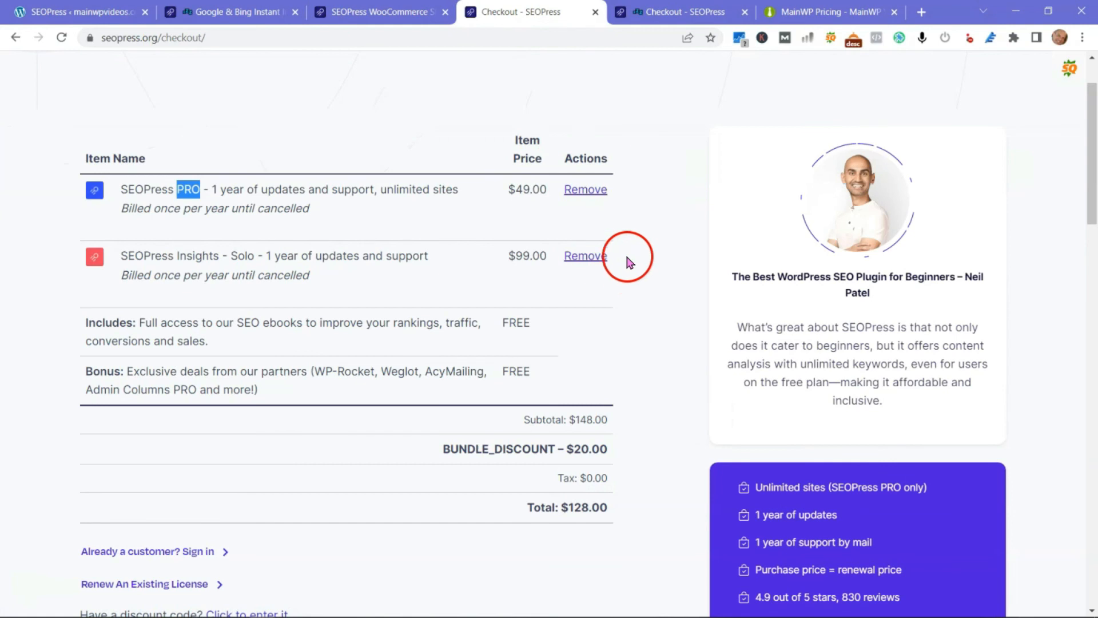
left_click_drag(547, 190, 508, 190)
left_click_drag(379, 188, 455, 187)
Highlight the SEOPress Insights item name, its price, and the order total, and clear the highlight.
left_click_drag(121, 255, 211, 254)
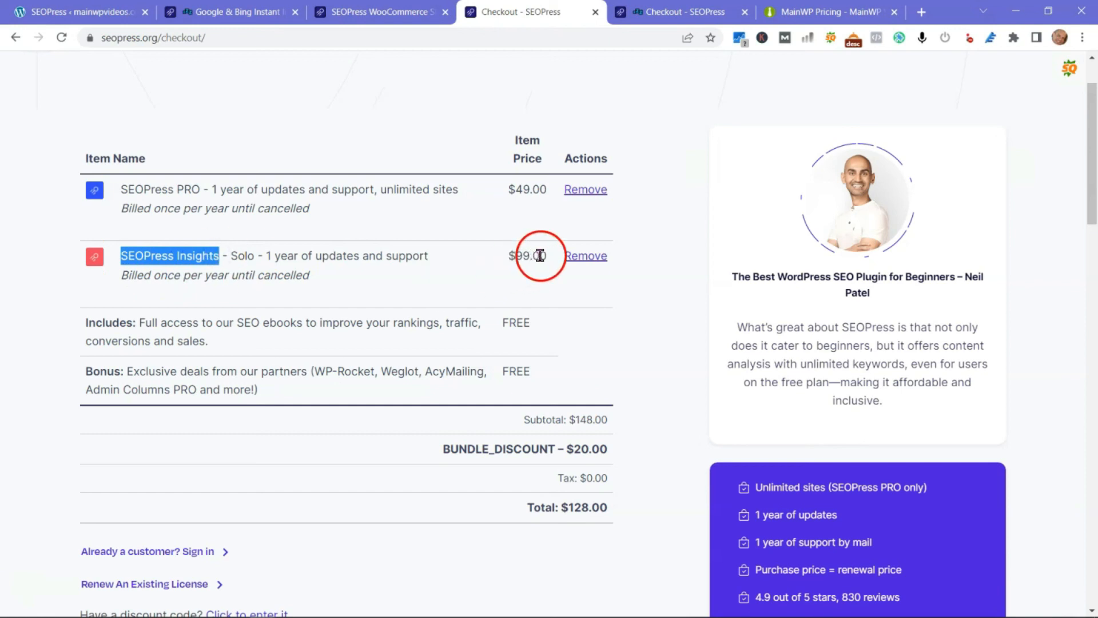
left_click_drag(530, 258, 521, 256)
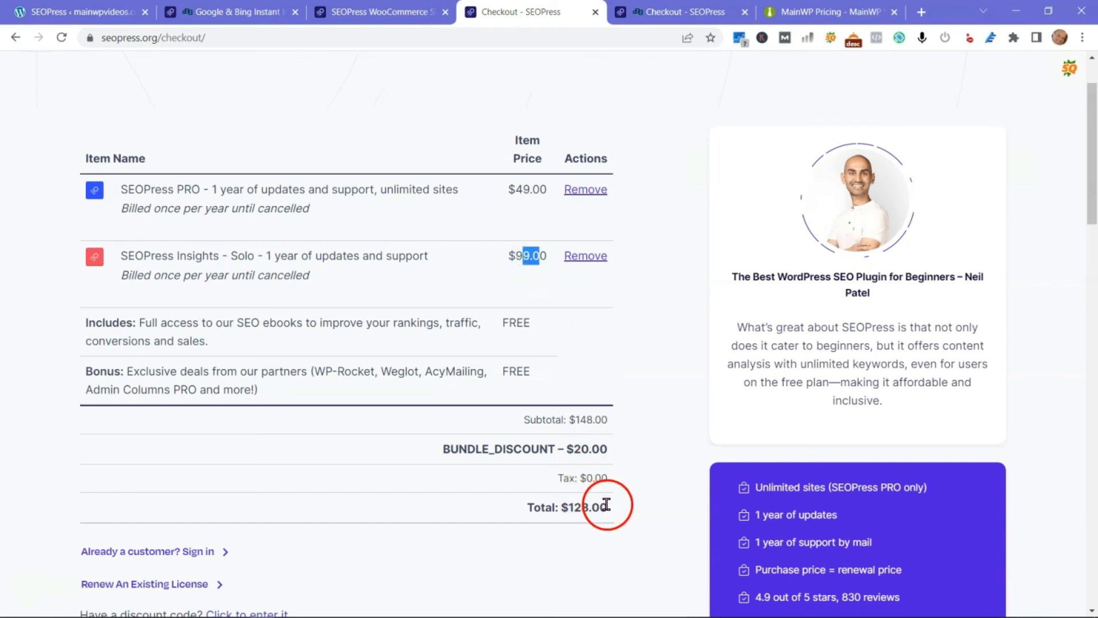
left_click_drag(606, 504, 563, 508)
left_click(658, 282)
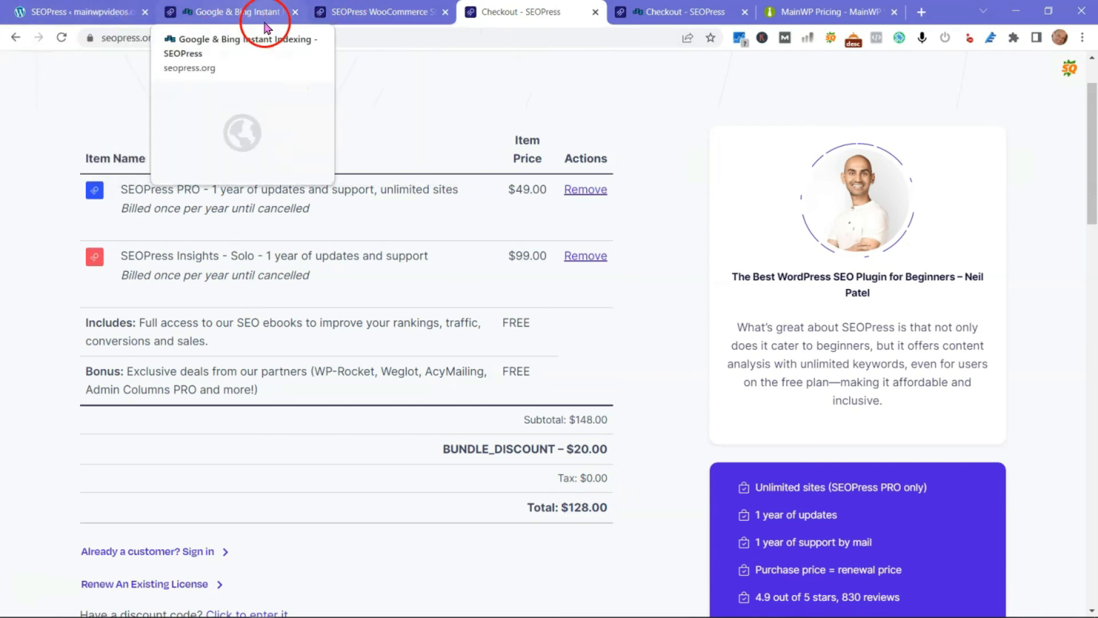
Revisit the SEOPress WooCommerce SEO page, return to MainWP pricing, clear the highlighted text, and review what each plan includes.
left_click(359, 12)
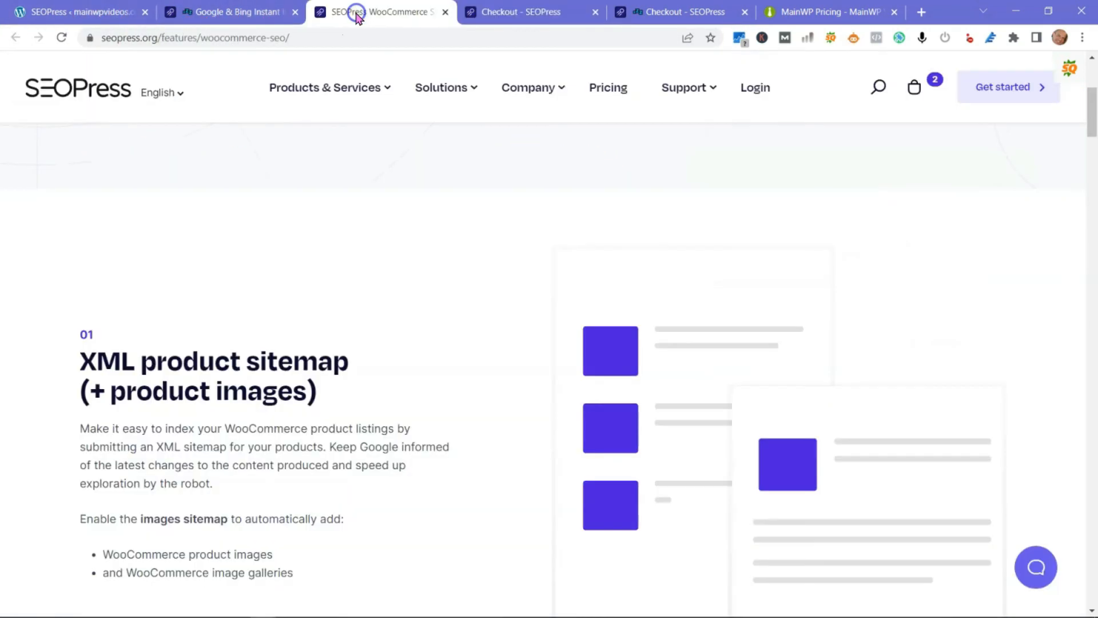
left_click(804, 15)
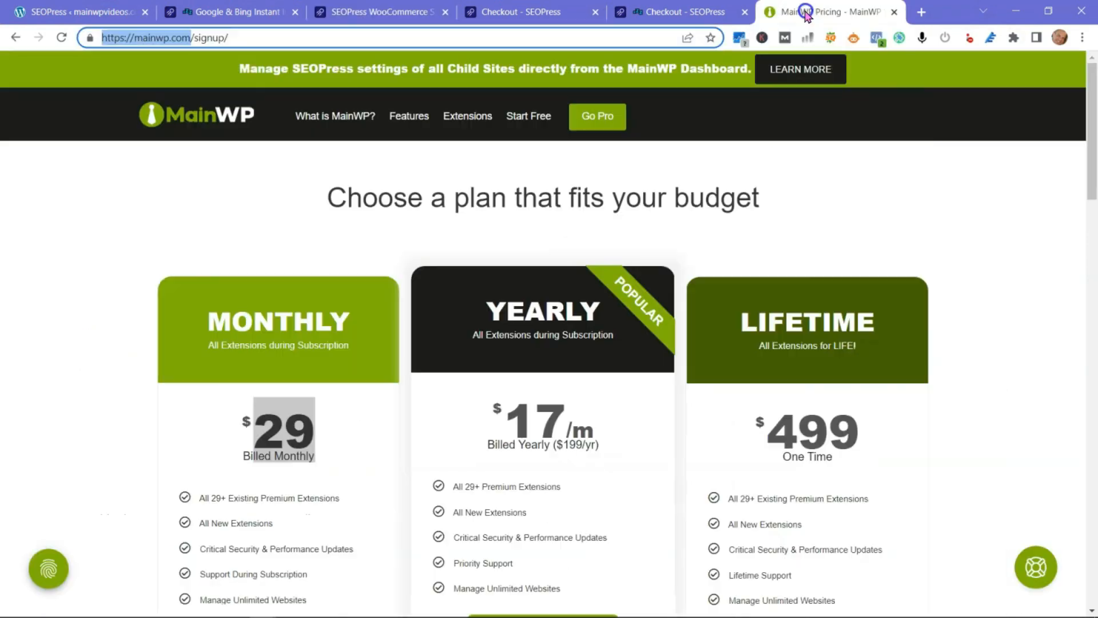
left_click(423, 245)
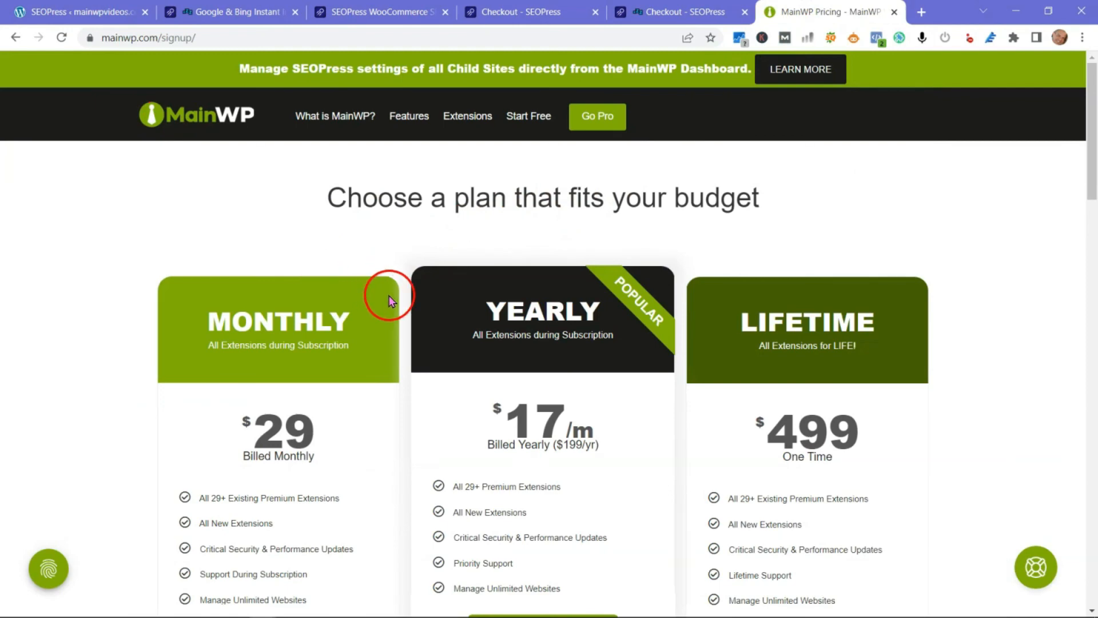
scroll(387, 297, "down", 5)
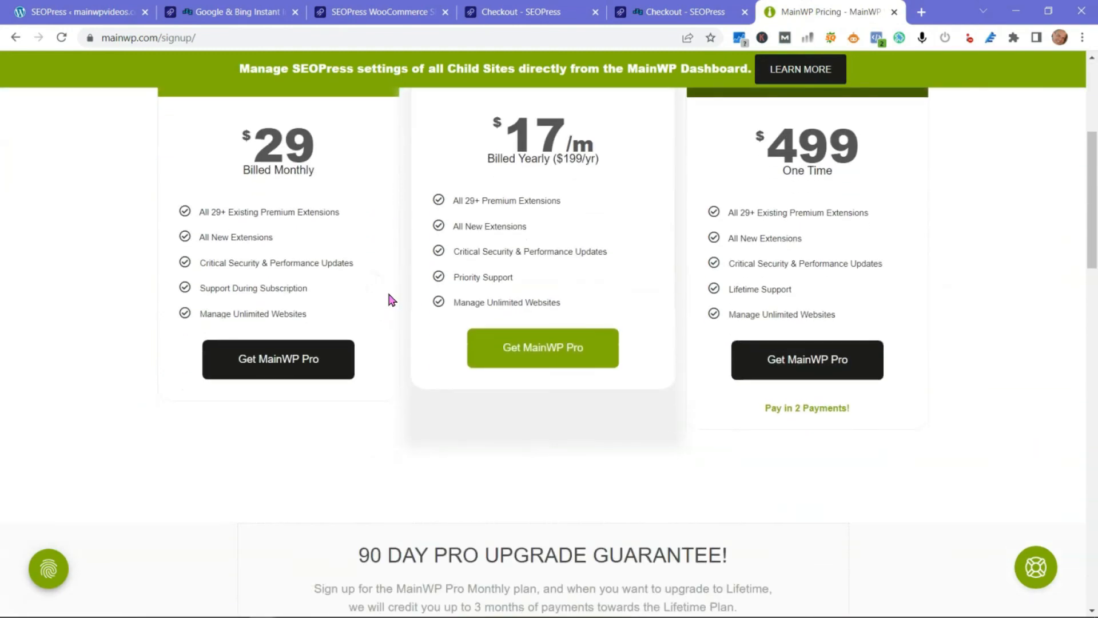